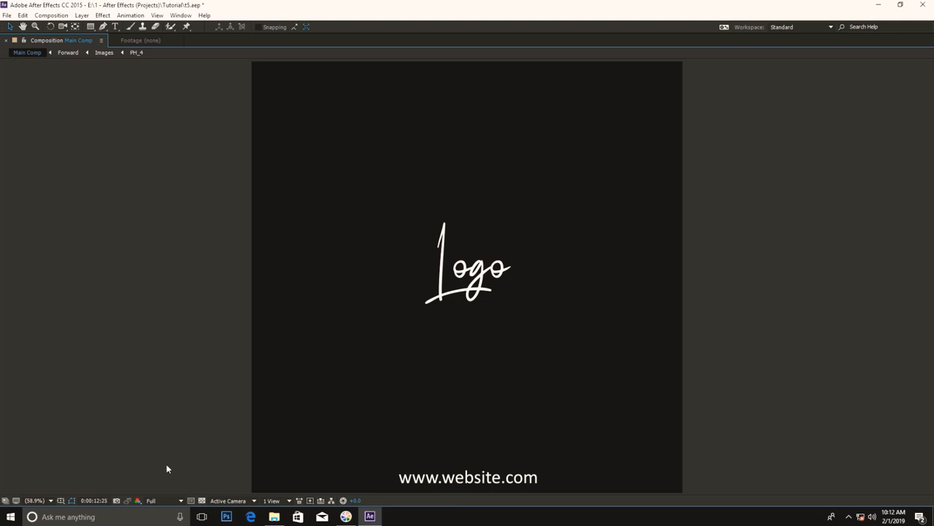
# Preview the finished Main Comp animation from its start to about 3:16 on the timeline.
pyautogui.press('`')
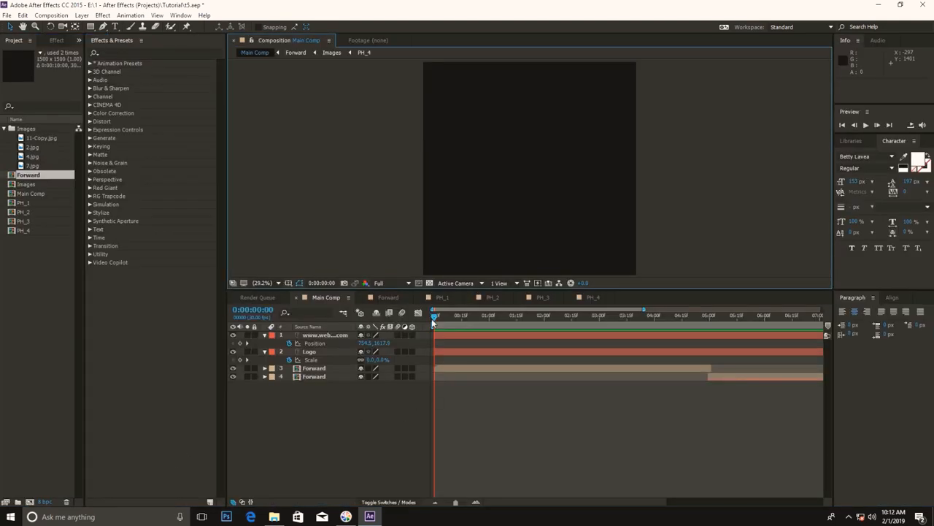
pyautogui.moveTo(434, 317); pyautogui.dragTo(631, 319)
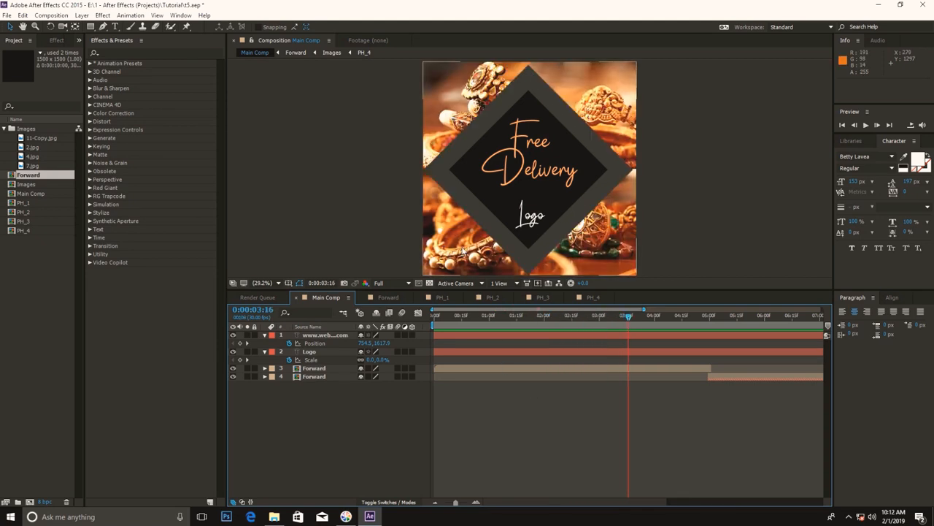
pyautogui.press('`')
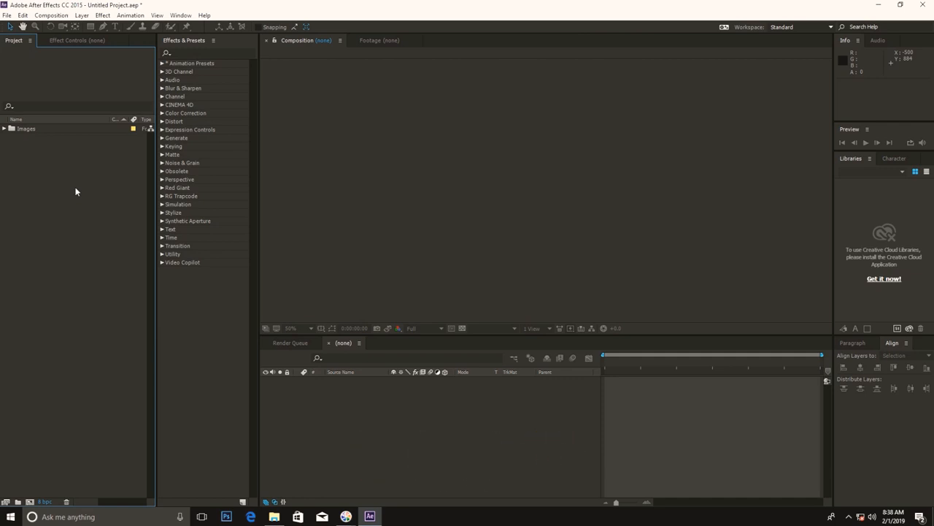
# Start a new composition and name it Main Comp.
pyautogui.click(29, 501)
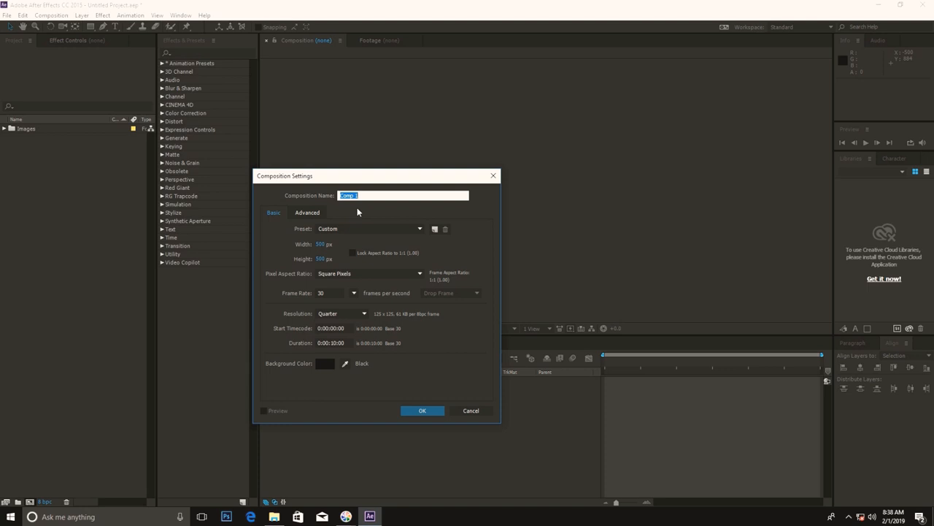
pyautogui.write('Main COmpe')
pyautogui.press('BackSpace')
pyautogui.write('O')
pyautogui.press('BackSpace')
pyautogui.write('o')
pyautogui.press('BackSpace')
# Set the new composition's width and height to 1000 px.
pyautogui.click(322, 246)
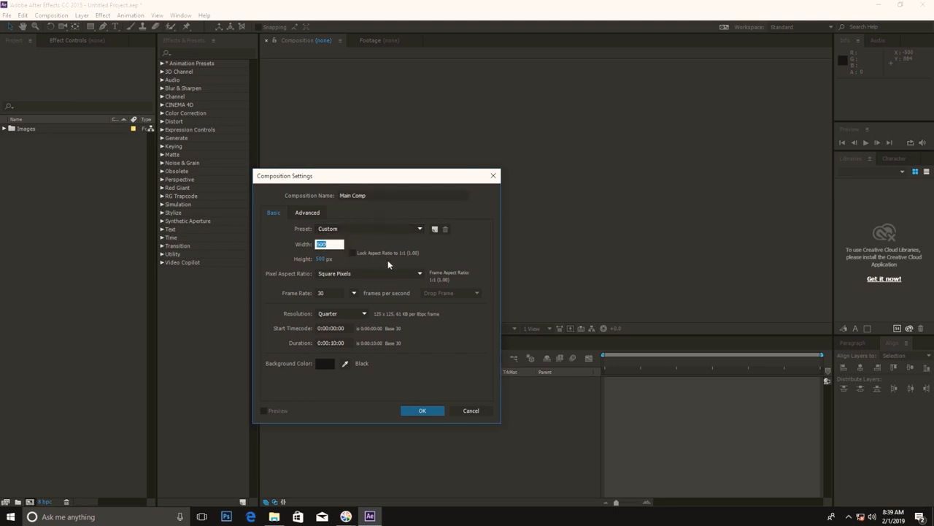
pyautogui.write('1000')
pyautogui.click(323, 259)
pyautogui.write('1000')
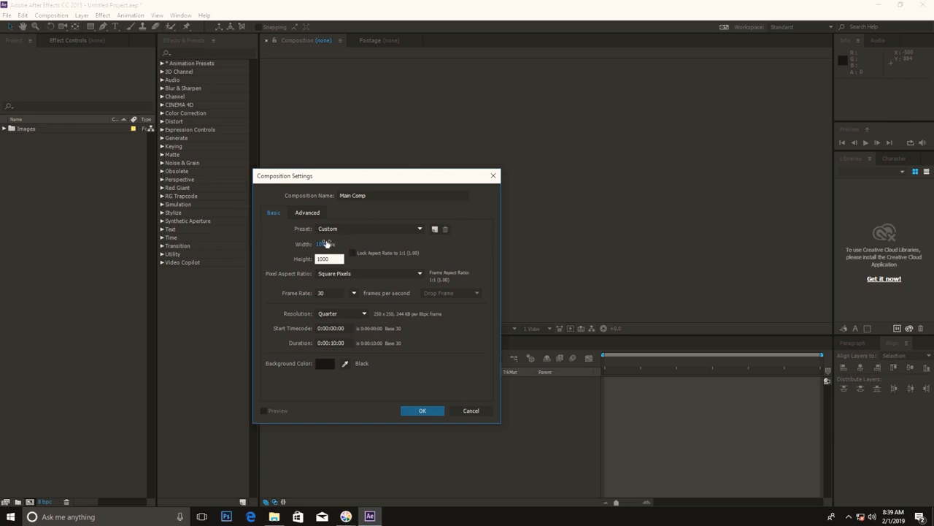
# Set the composition's width and height to 1500 px and create it.
pyautogui.moveTo(330, 258); pyautogui.dragTo(308, 261)
pyautogui.click(325, 244)
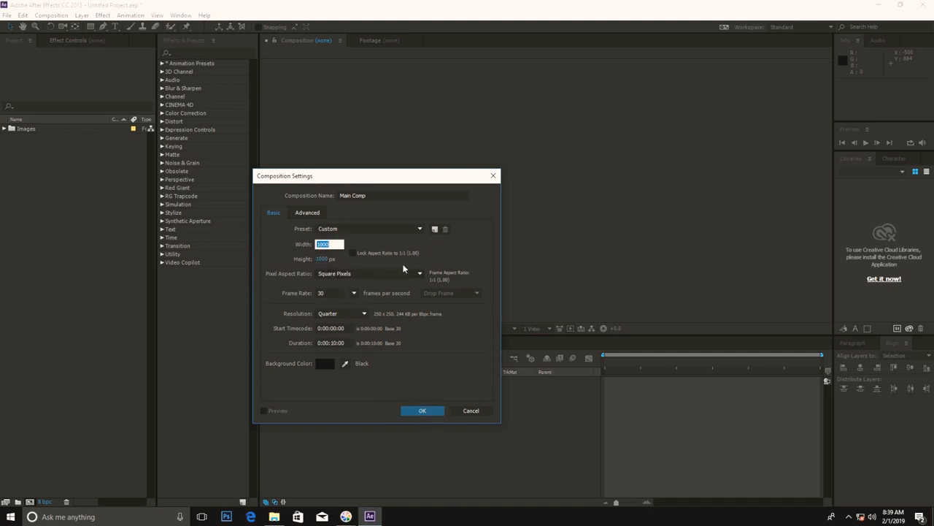
pyautogui.write('1500')
pyautogui.press('Tab')
pyautogui.write('1500')
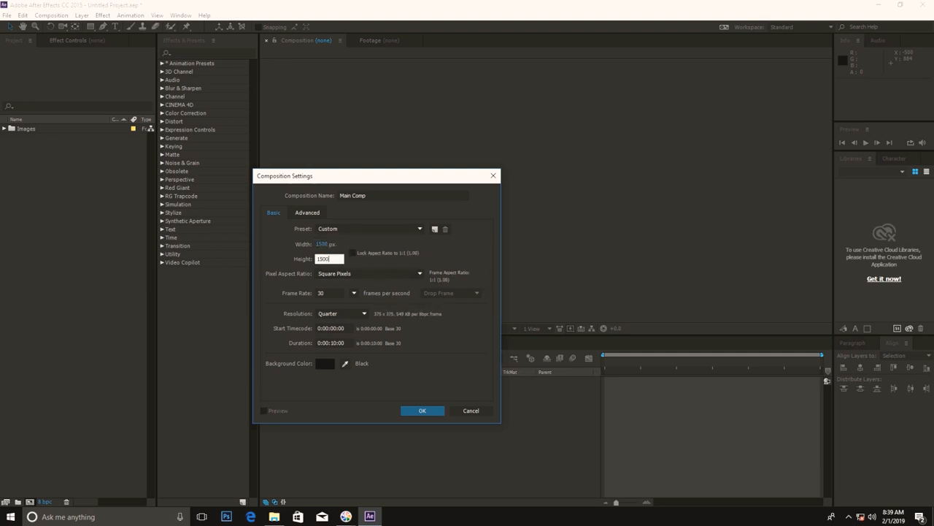
pyautogui.click(411, 410)
pyautogui.click(418, 411)
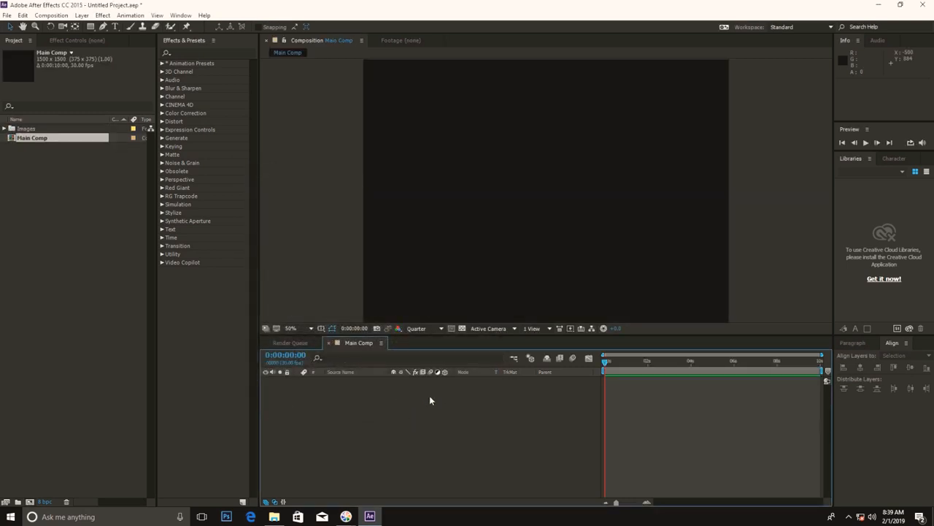
# Draw a white rectangle of about 828 by 824 px covering the upper-left quarter of Main Comp, ending at its centre.
pyautogui.scroll(-2, 423, 235)
pyautogui.click(67, 222)
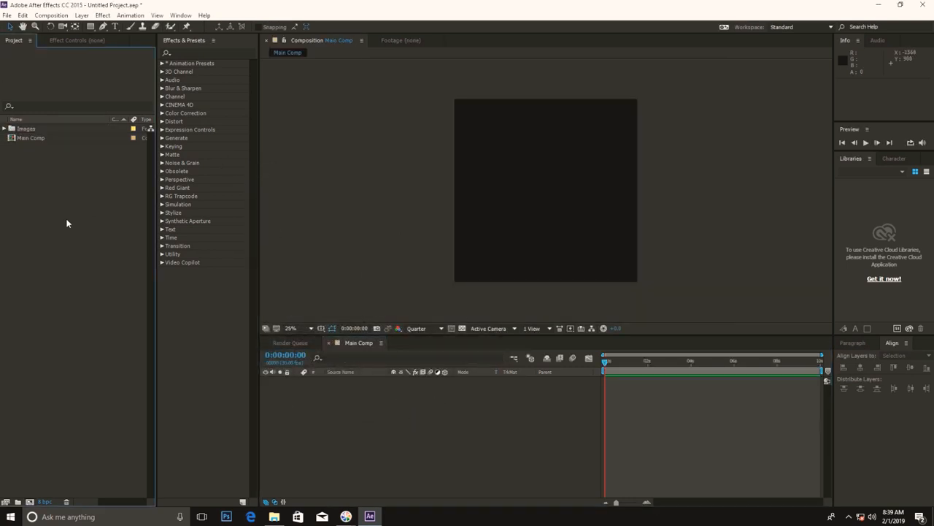
pyautogui.click(109, 138)
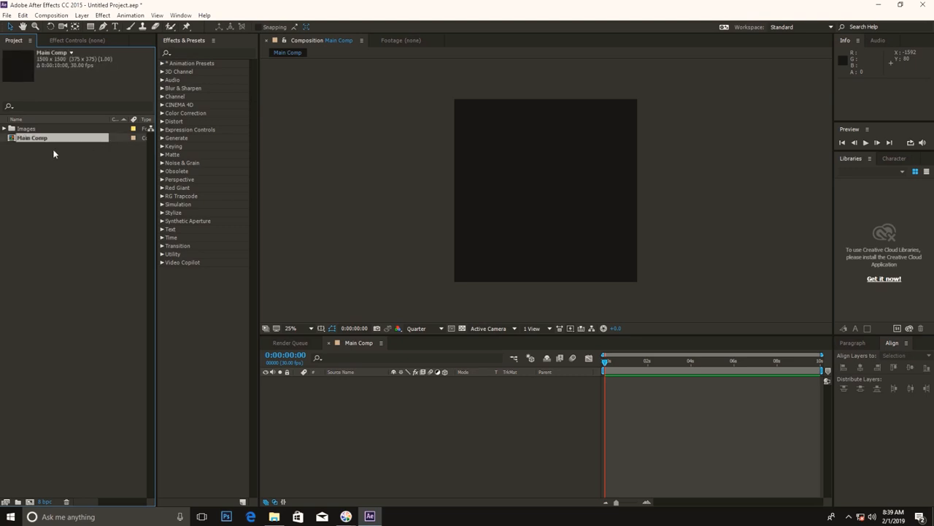
pyautogui.click(349, 387)
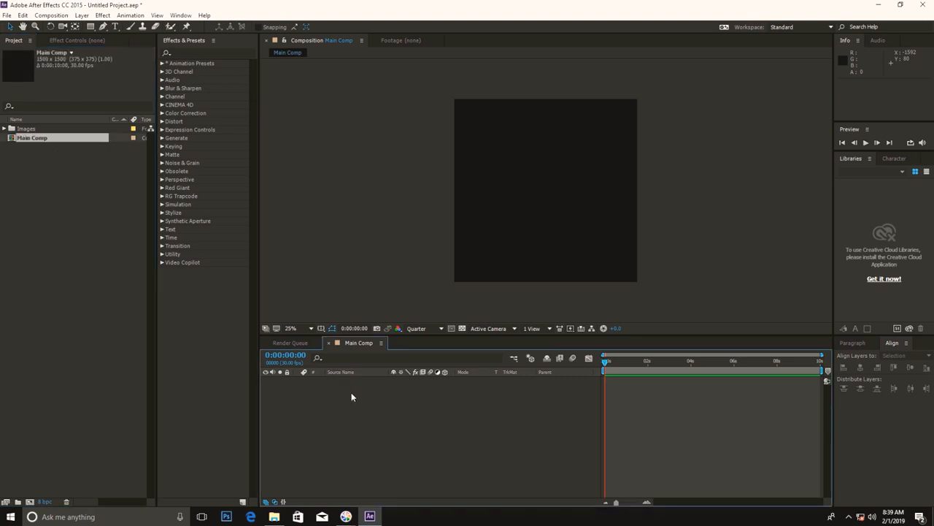
pyautogui.click(92, 27)
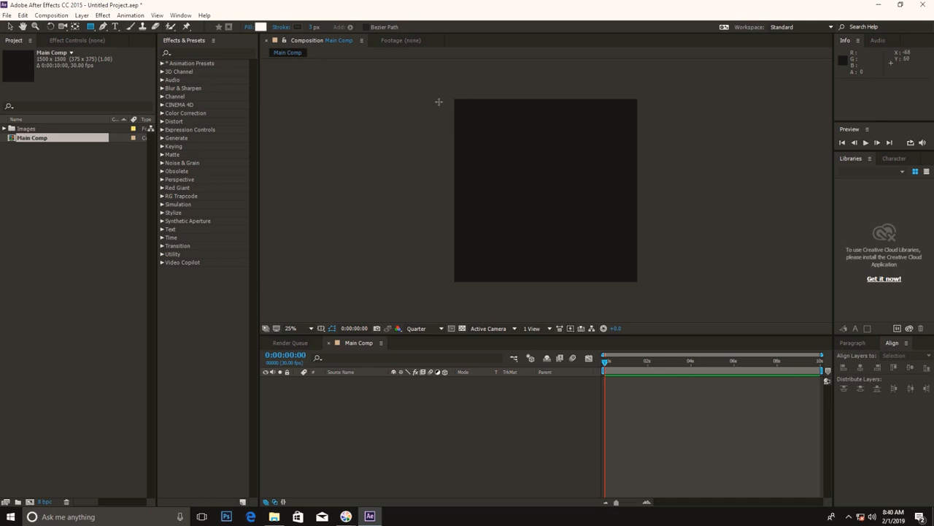
pyautogui.click(444, 91)
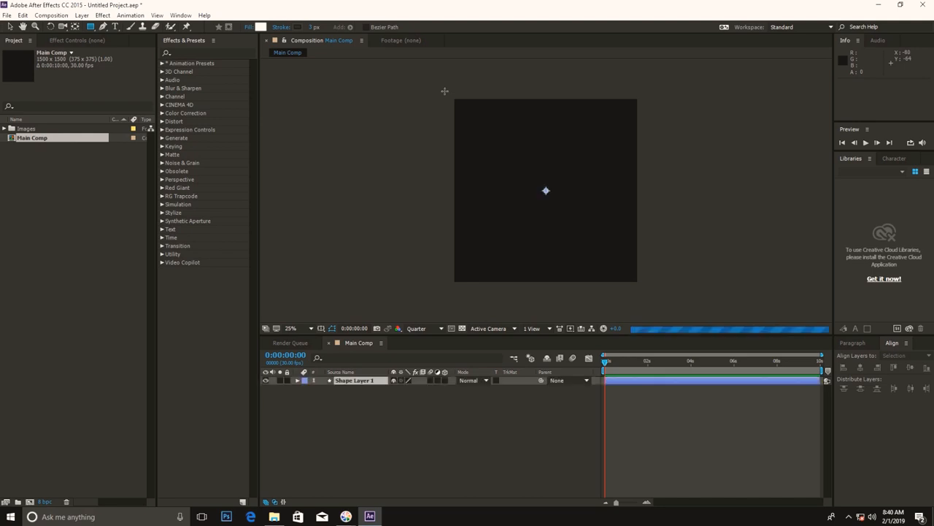
pyautogui.moveTo(444, 92); pyautogui.dragTo(546, 191)
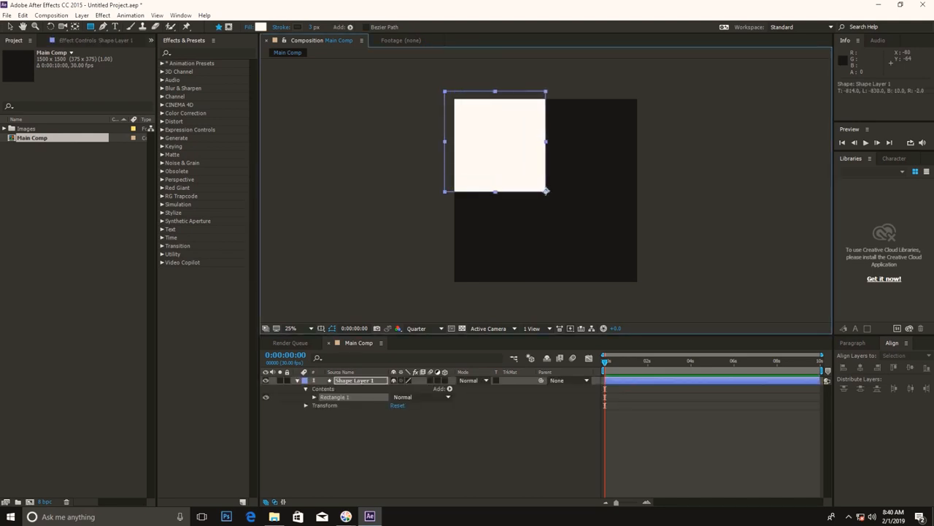
pyautogui.click(560, 404)
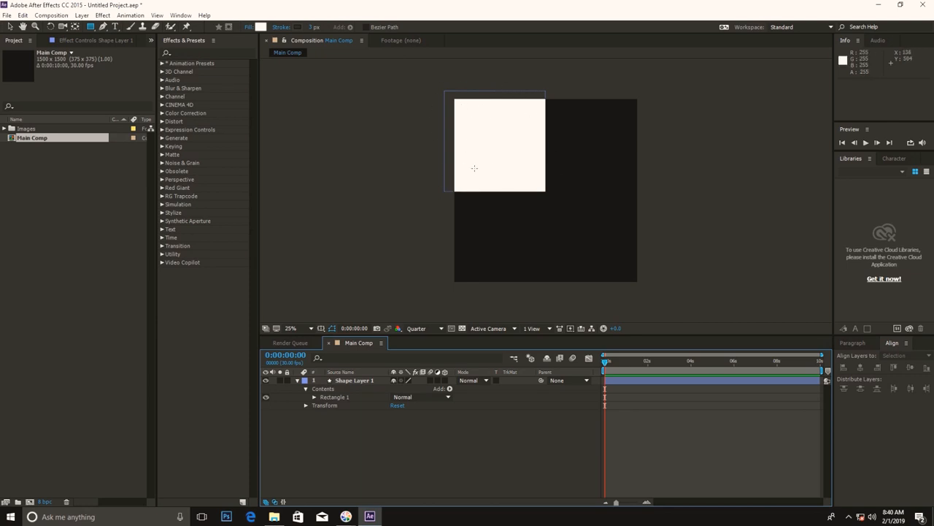
# Pre-compose the rectangle's shape layer as PH_1, moving all attributes into the new composition.
pyautogui.click(368, 381)
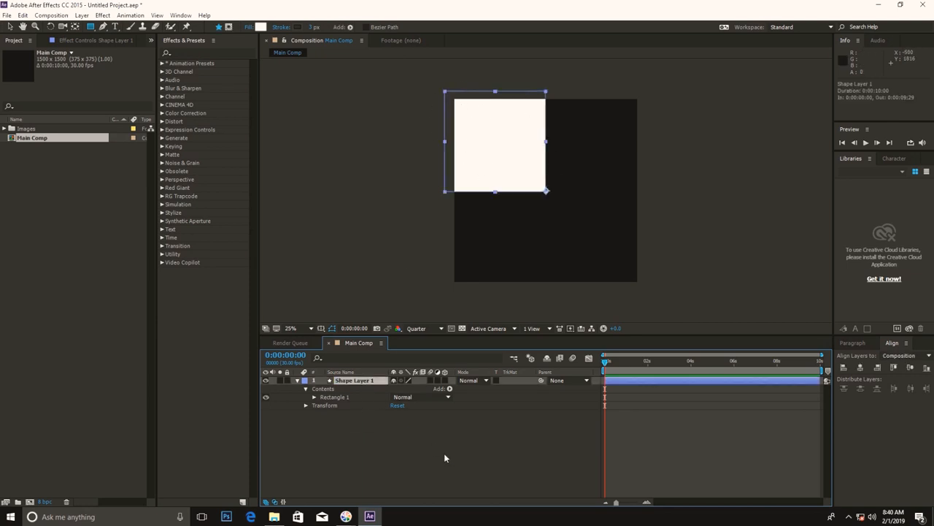
pyautogui.hotkey('ctrl', 'shift', 'c')
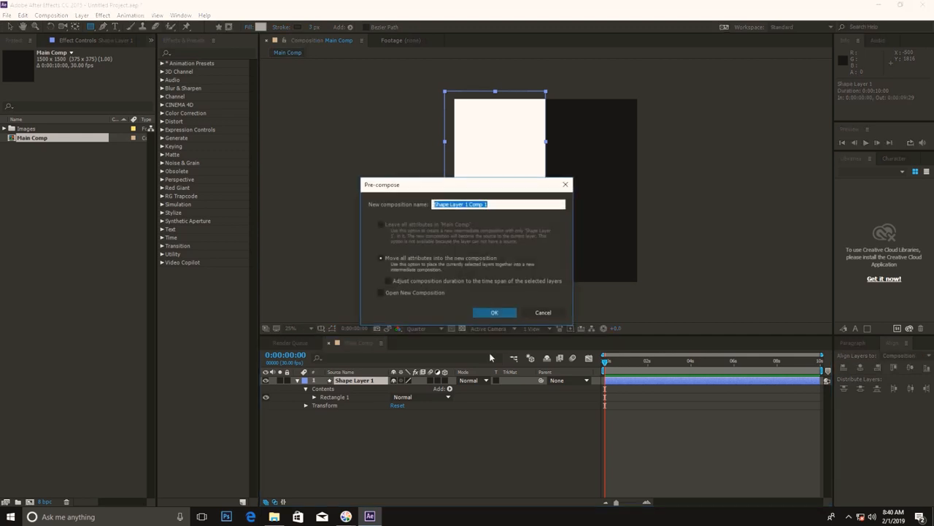
pyautogui.write('PH_1')
pyautogui.click(491, 312)
pyautogui.click(351, 381)
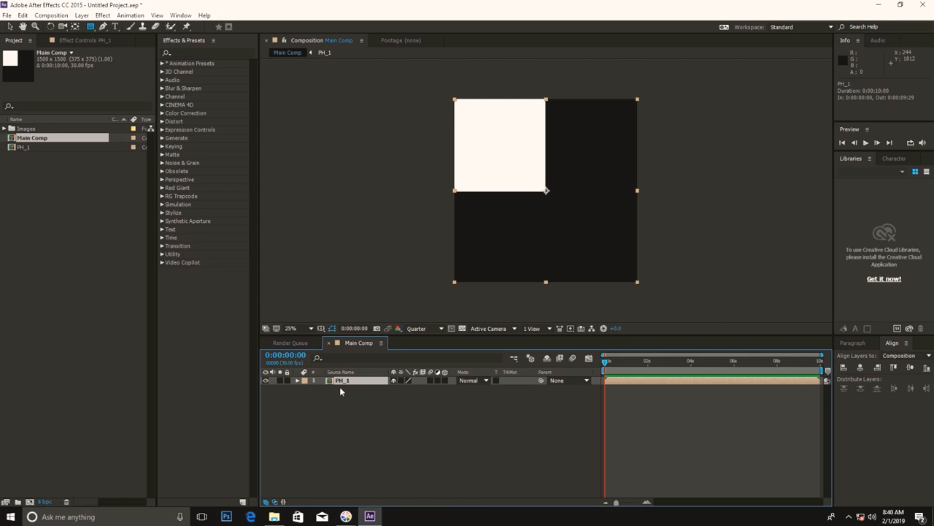
pyautogui.click(351, 396)
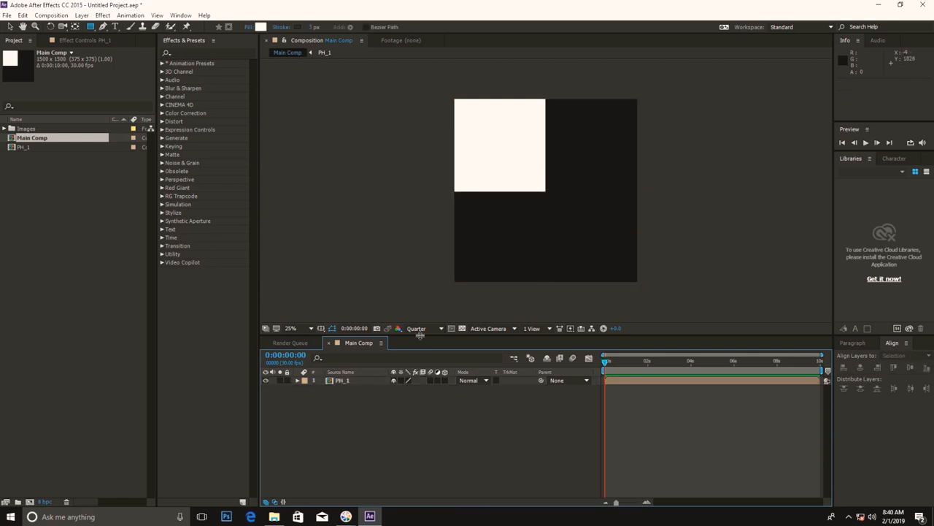
pyautogui.click(530, 122)
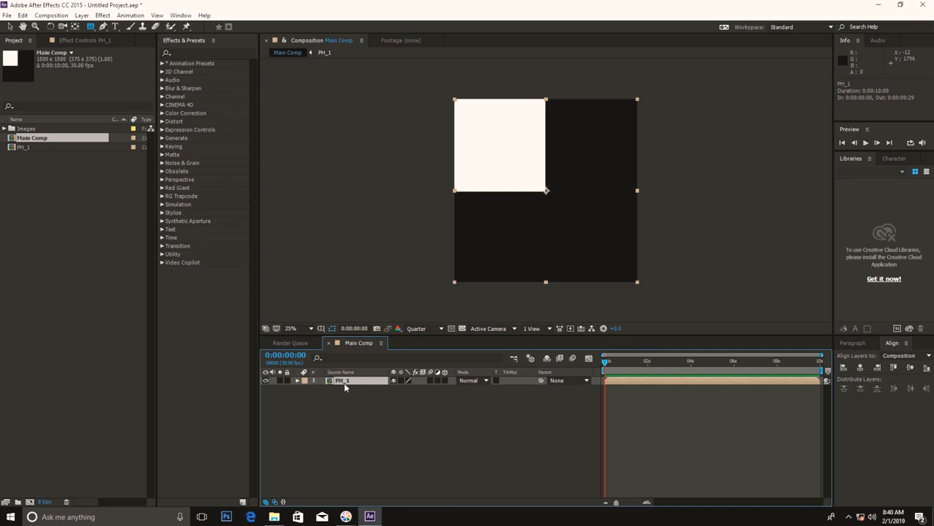
# Open the PH_1 composition and set its width and height to 750 px.
pyautogui.doubleClick(344, 381)
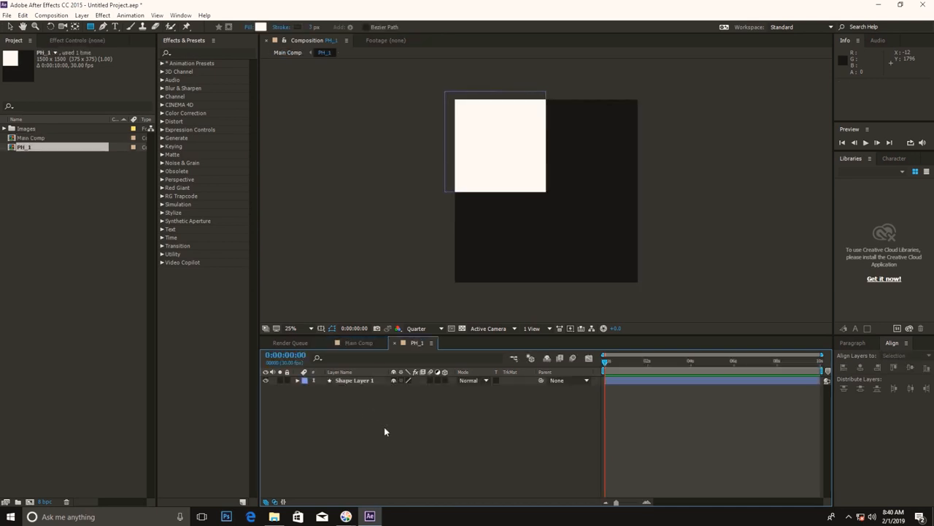
pyautogui.hotkey('ctrl', 'k')
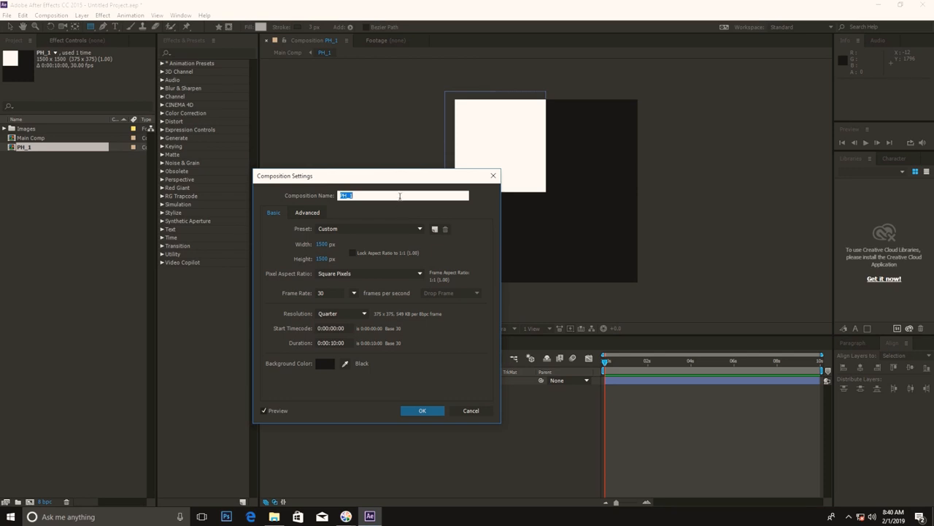
pyautogui.click(323, 244)
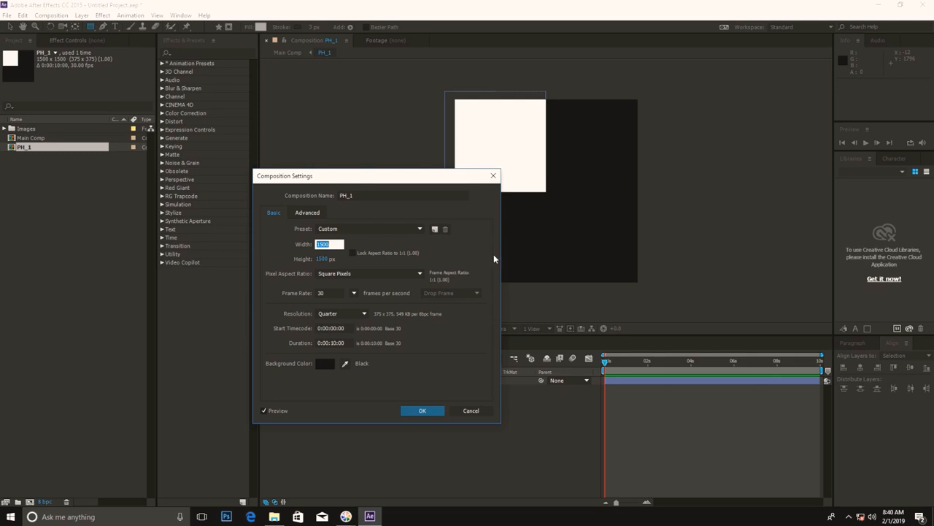
pyautogui.write('750')
pyautogui.click(321, 259)
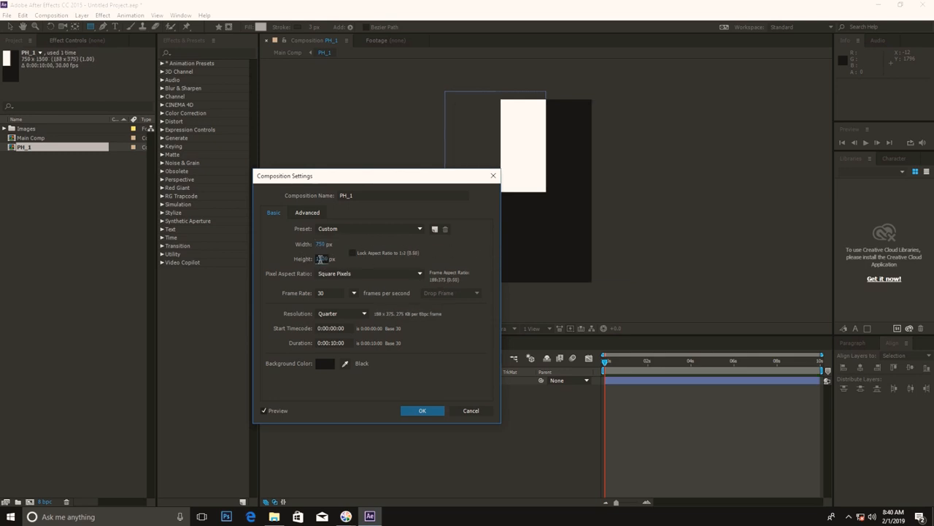
pyautogui.write('750')
pyautogui.click(327, 407)
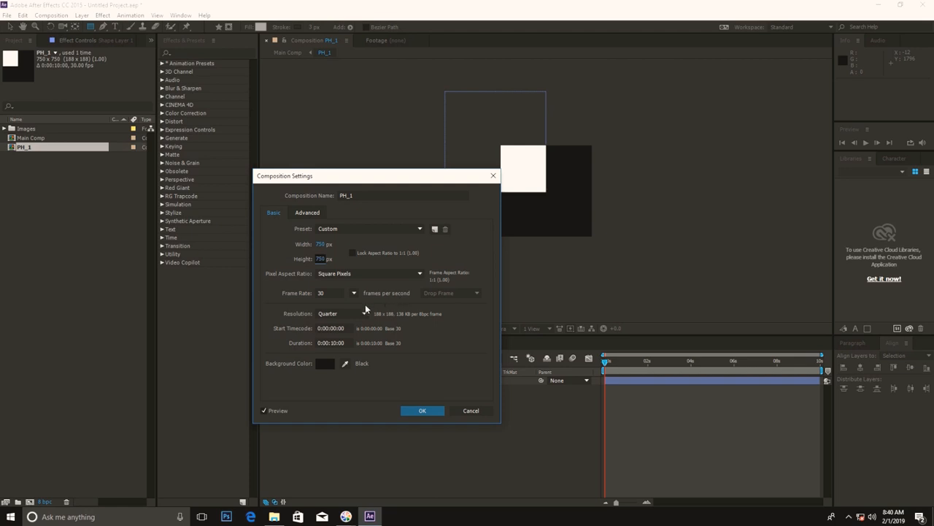
pyautogui.click(424, 411)
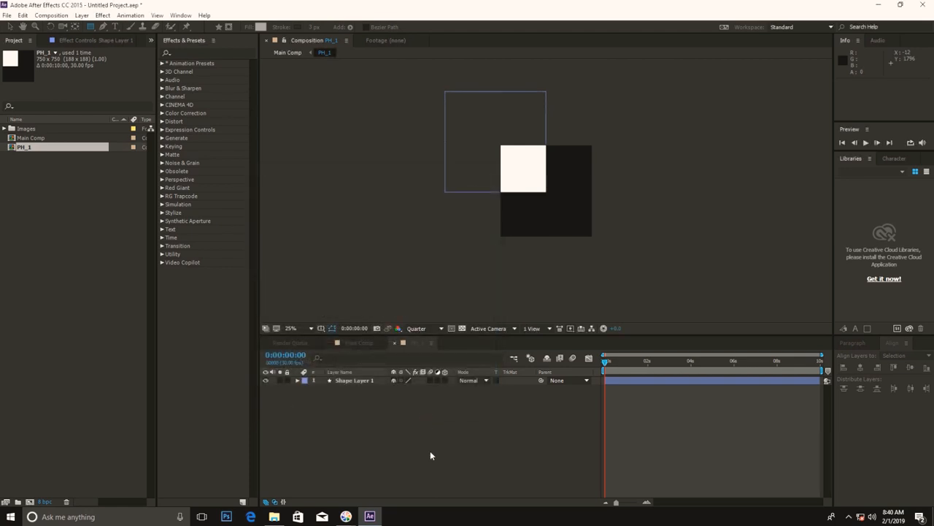
# Try scaling the shape layer in PH_1 to 246%, and undo the scaling along with the stray small rectangle.
pyautogui.click(355, 380)
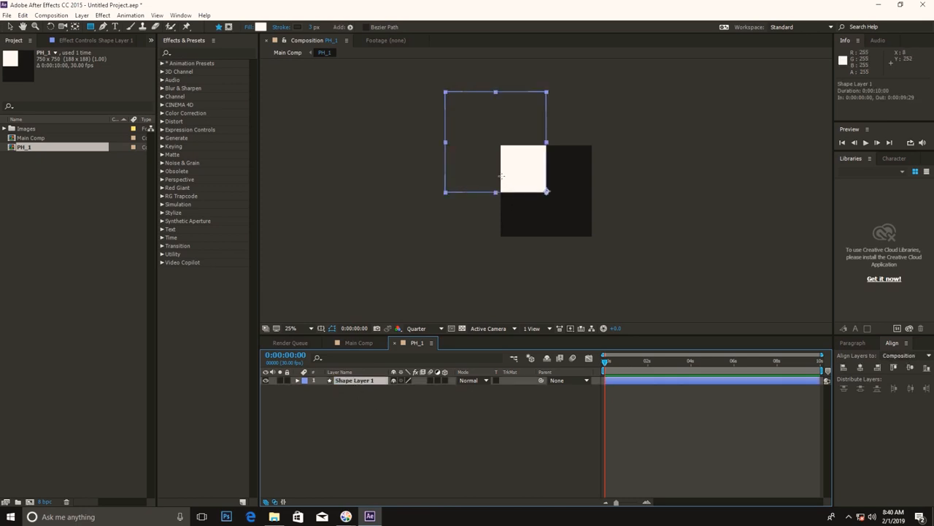
pyautogui.press('s')
pyautogui.moveTo(406, 393); pyautogui.dragTo(514, 408)
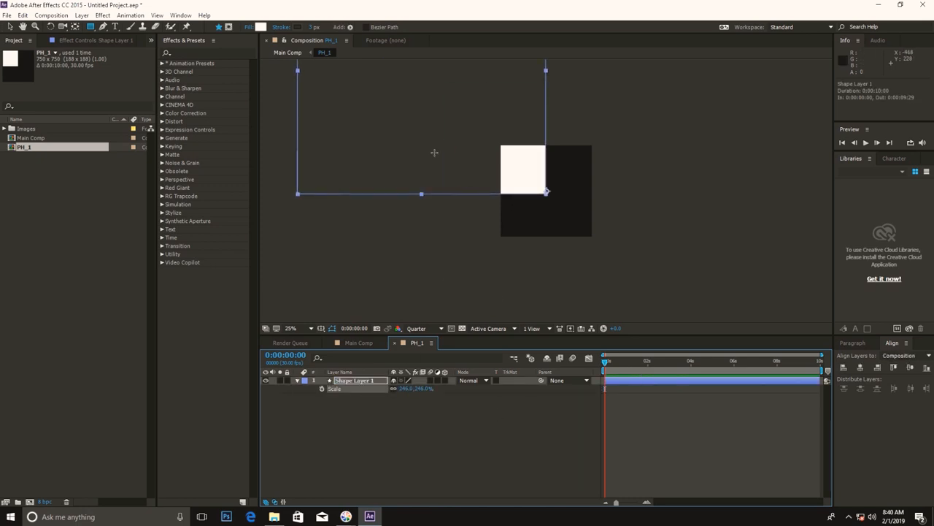
pyautogui.moveTo(435, 137); pyautogui.dragTo(472, 170)
pyautogui.click(346, 438)
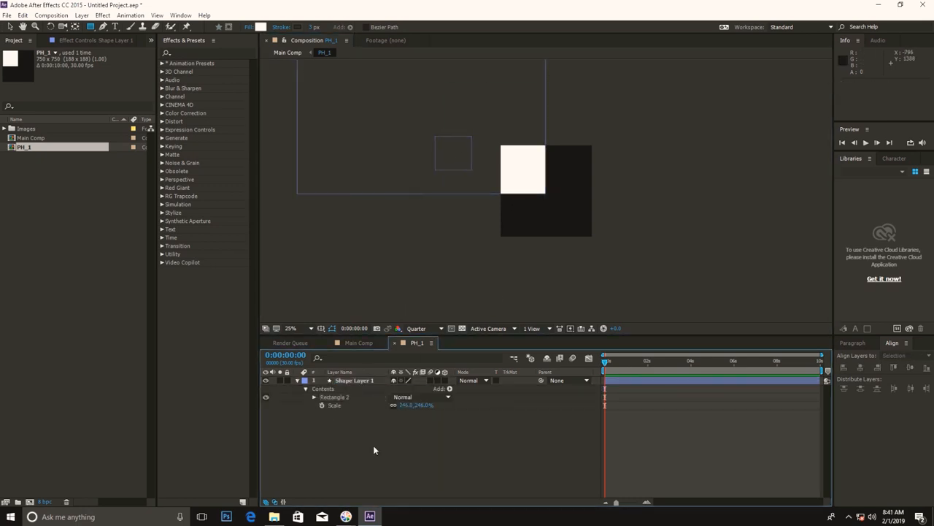
pyautogui.click(332, 391)
pyautogui.click(344, 381)
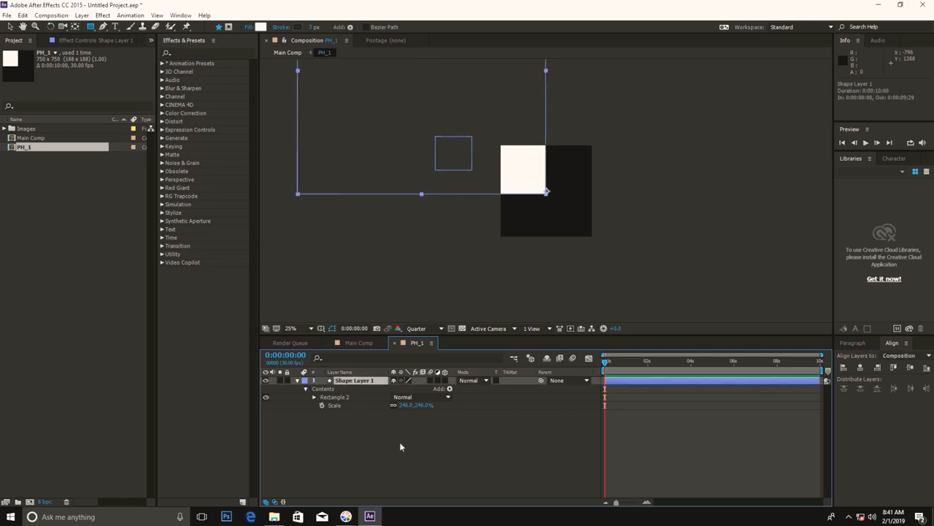
pyautogui.hotkey('ctrl', 'z')
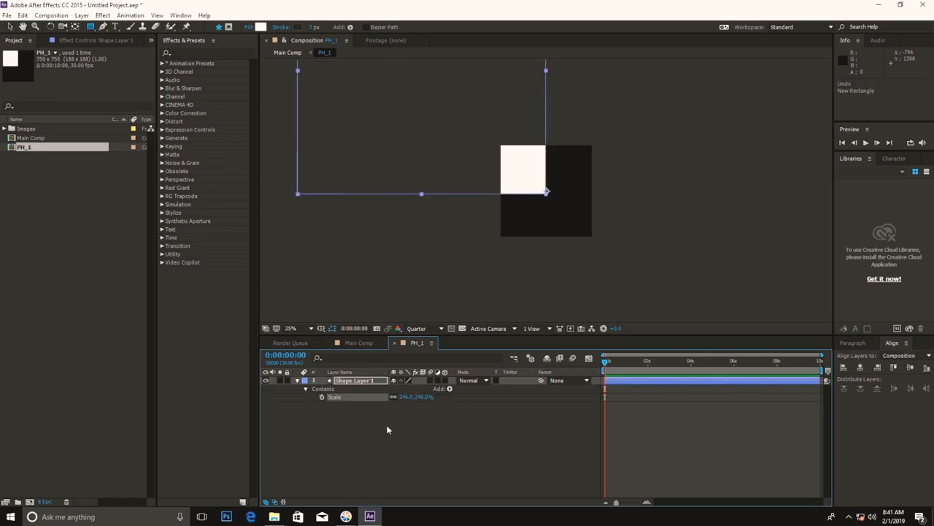
pyautogui.hotkey('ctrl', 'z')
# Move the white rectangle so it covers the whole PH_1 frame, and return to Main Comp.
pyautogui.press('v')
pyautogui.moveTo(477, 159); pyautogui.dragTo(528, 209)
pyautogui.click(464, 441)
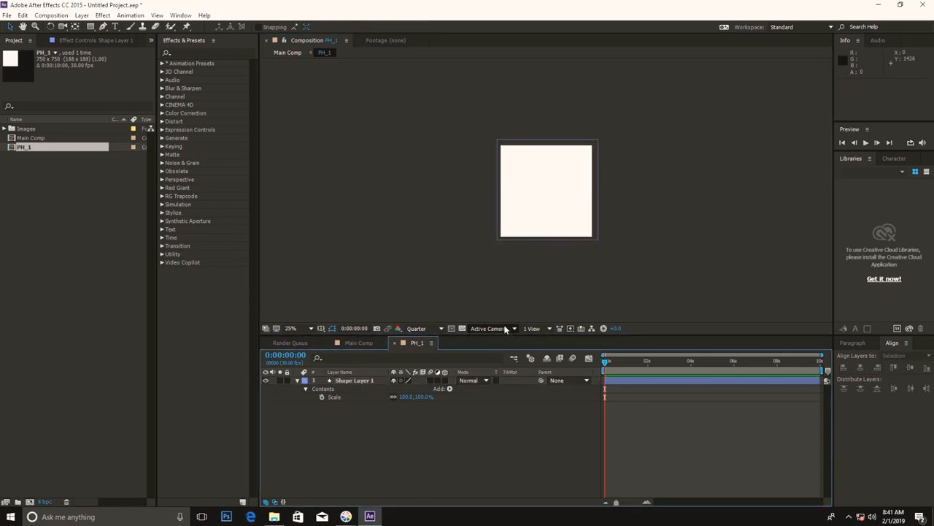
pyautogui.click(358, 343)
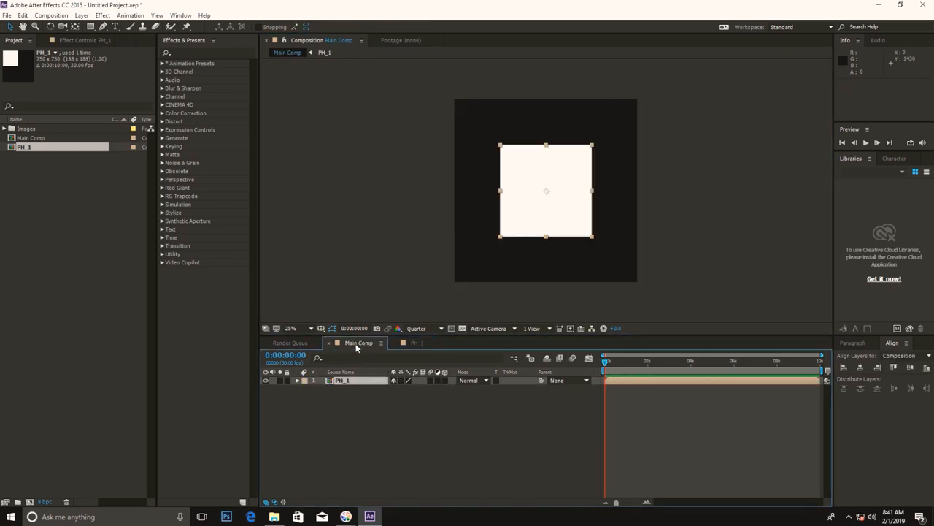
pyautogui.click(398, 441)
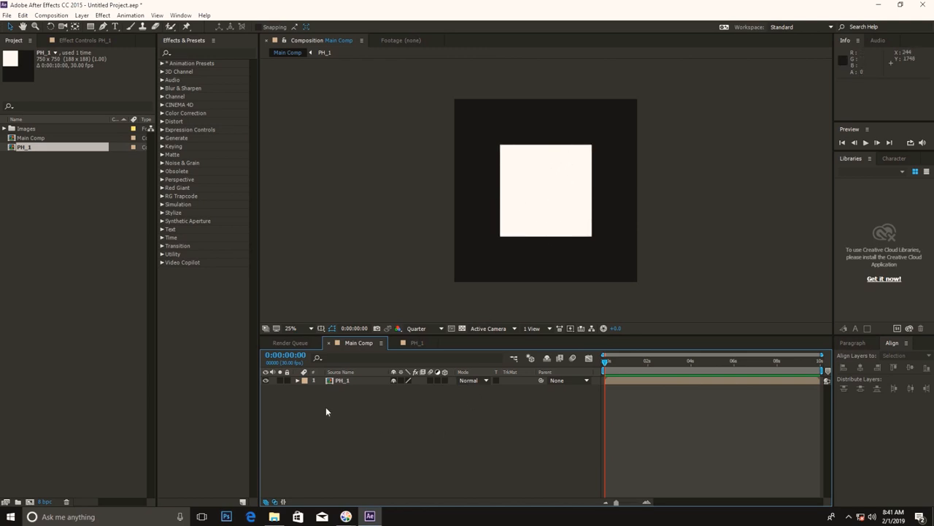
# Move the PH_1 layer into the upper-left quadrant of Main Comp, at position 375, 375.
pyautogui.click(338, 381)
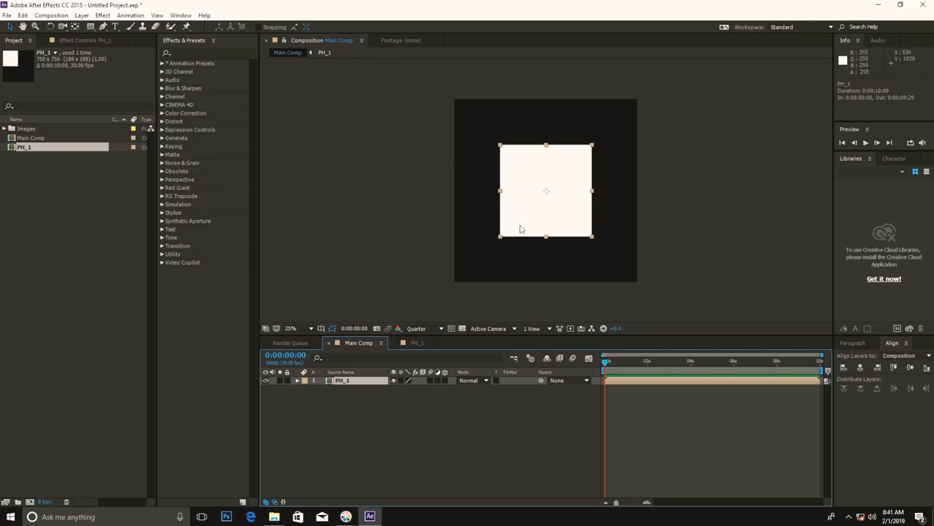
pyautogui.moveTo(563, 220); pyautogui.dragTo(524, 179)
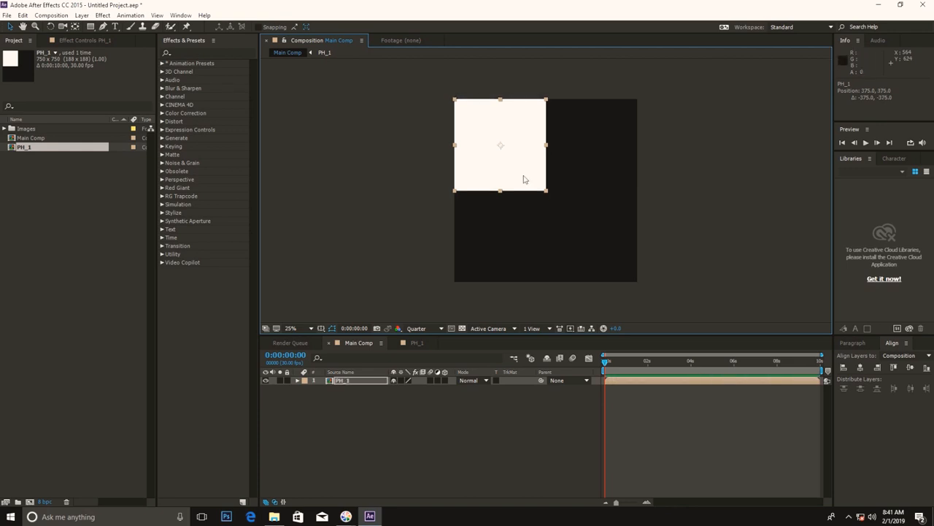
pyautogui.click(496, 435)
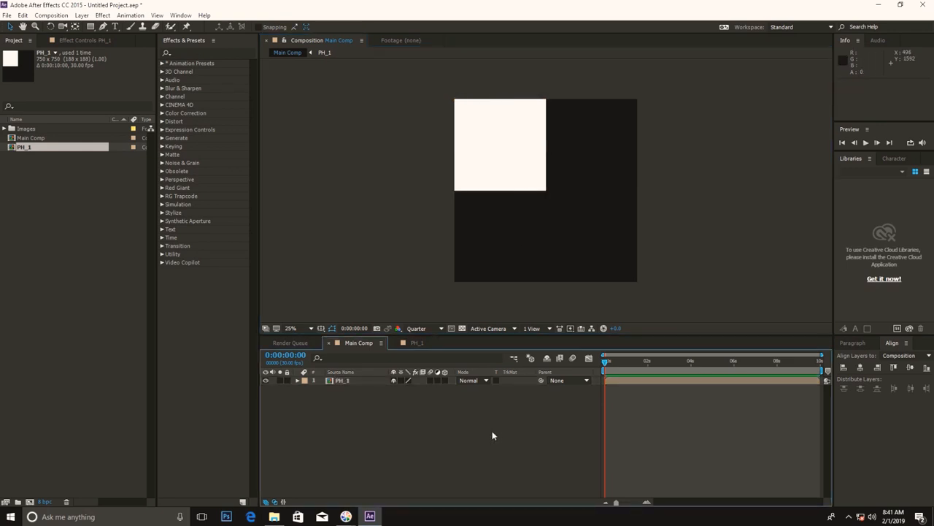
# Duplicate the PH_1 composition three times in the project so there are four placeholder compositions.
pyautogui.click(344, 382)
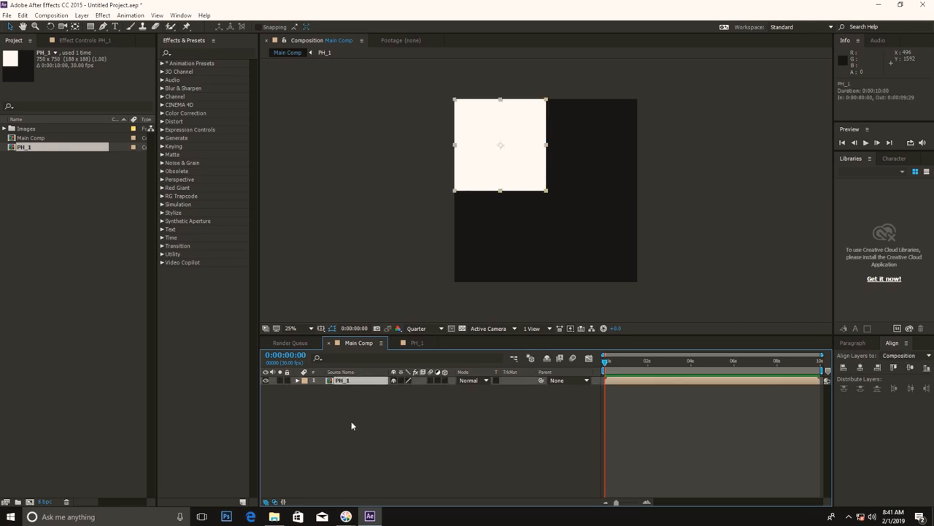
pyautogui.click(19, 180)
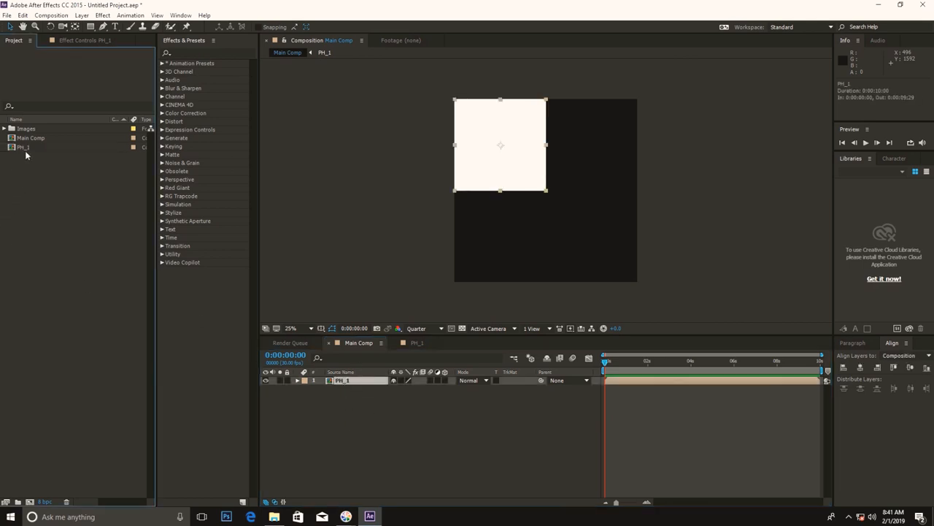
pyautogui.click(24, 149)
pyautogui.hotkey('ctrl', 'd')
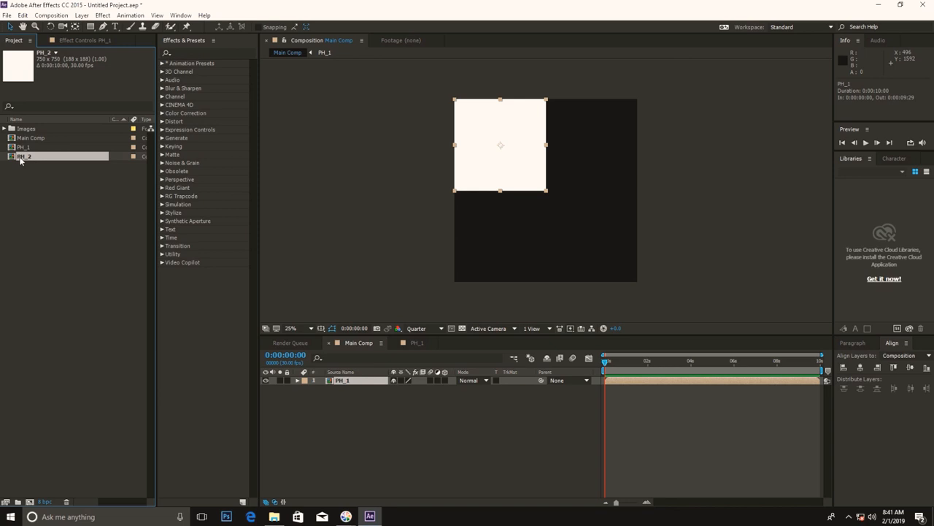
pyautogui.hotkey('ctrl', 'd')
pyautogui.hotkey('ctrl', 'd')
pyautogui.click(29, 201)
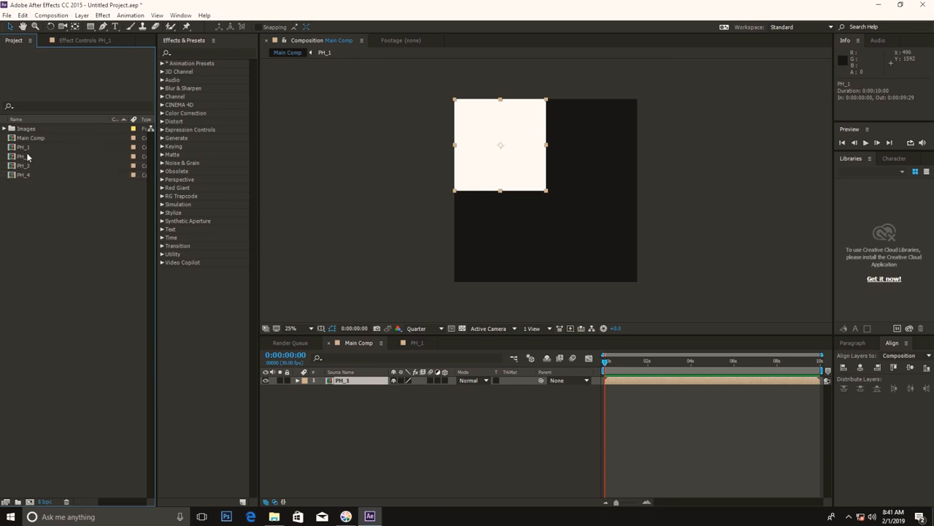
# Add the PH_2, PH_3 and PH_4 compositions together to Main Comp as layers beneath PH_1.
pyautogui.click(27, 149)
pyautogui.keyDown('shift'); pyautogui.click(31, 176); pyautogui.keyUp('shift')
pyautogui.click(31, 189)
pyautogui.click(33, 154)
pyautogui.click(32, 149)
pyautogui.click(26, 212)
pyautogui.click(29, 158)
pyautogui.keyDown('shift'); pyautogui.click(38, 174); pyautogui.keyUp('shift')
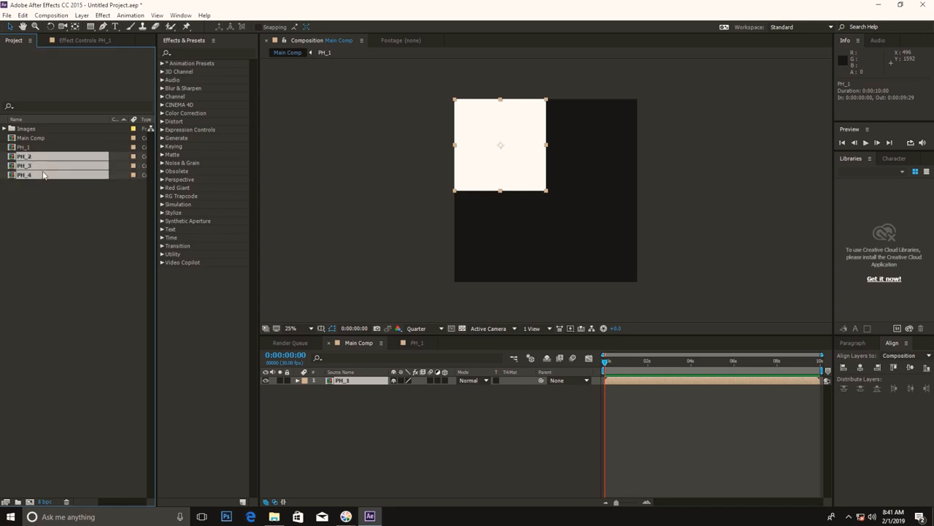
pyautogui.moveTo(43, 175); pyautogui.dragTo(382, 434)
pyautogui.click(371, 435)
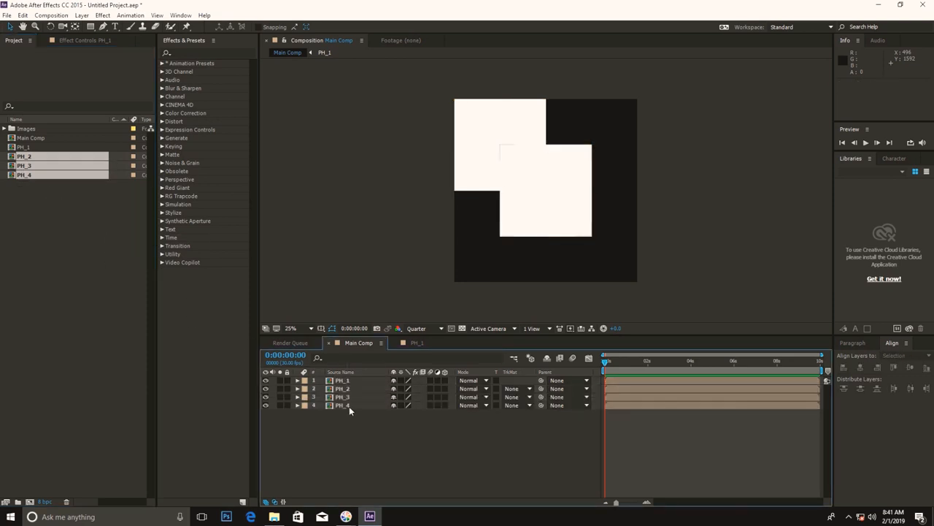
# Fill the square in the PH_2 composition with muted red (R 117, G 60, B 60), and open the PH_3 composition.
pyautogui.click(349, 390)
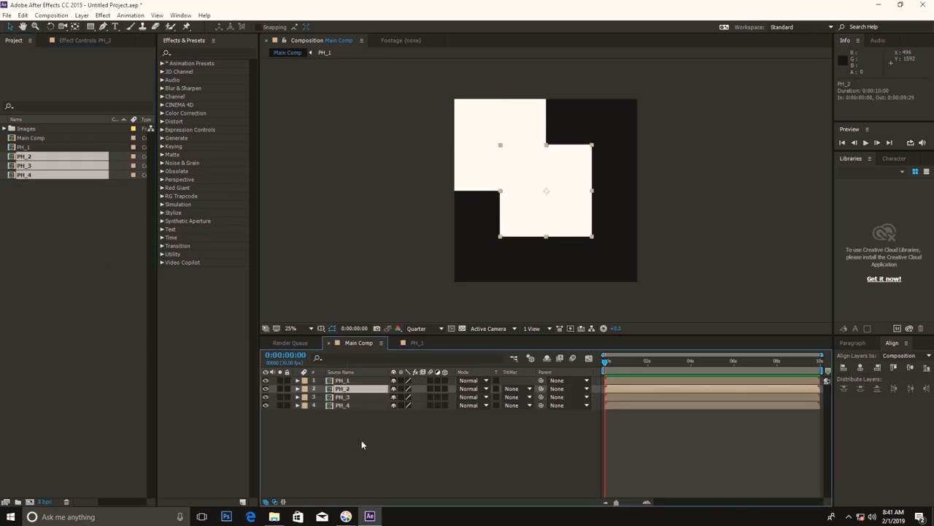
pyautogui.doubleClick(349, 389)
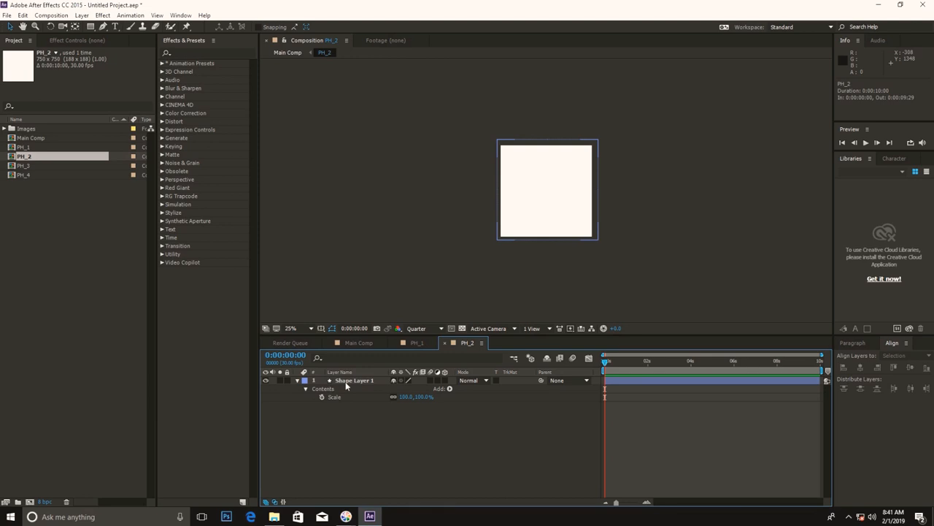
pyautogui.click(346, 382)
pyautogui.click(338, 27)
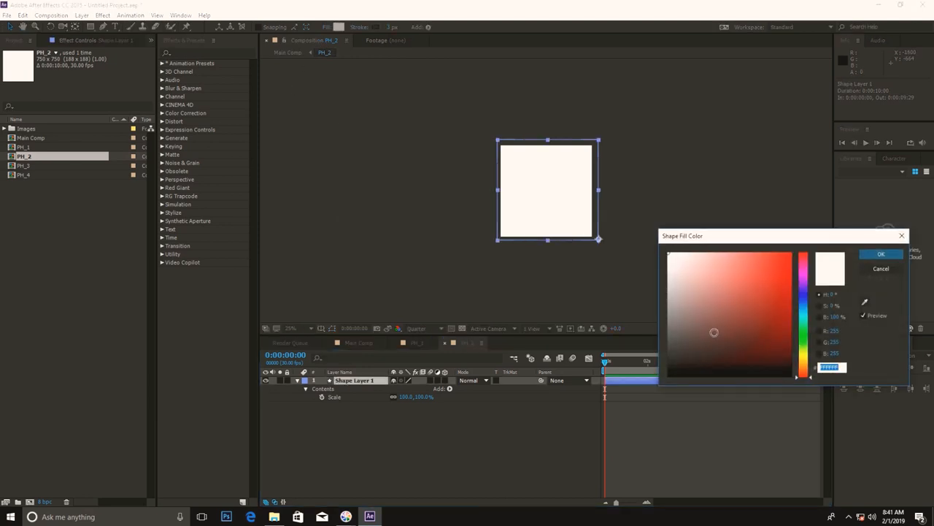
pyautogui.click(728, 319)
pyautogui.click(881, 256)
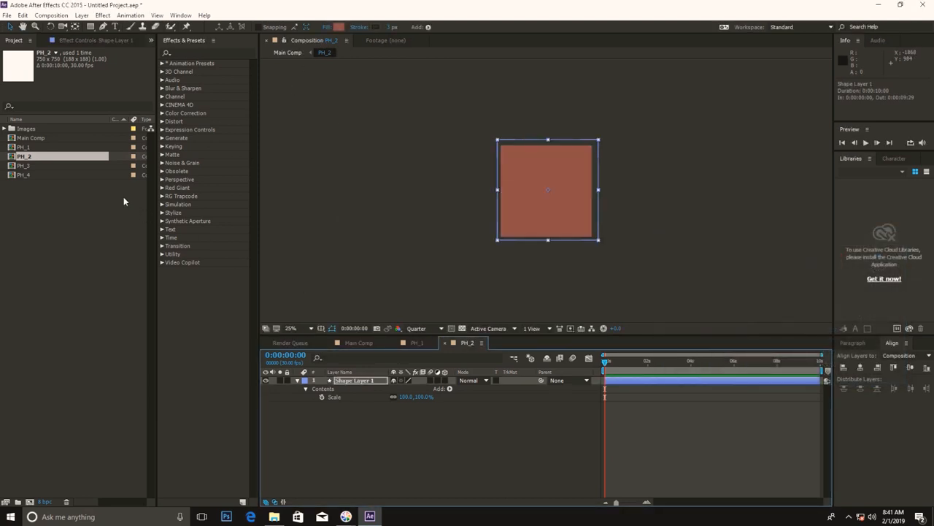
pyautogui.click(59, 167)
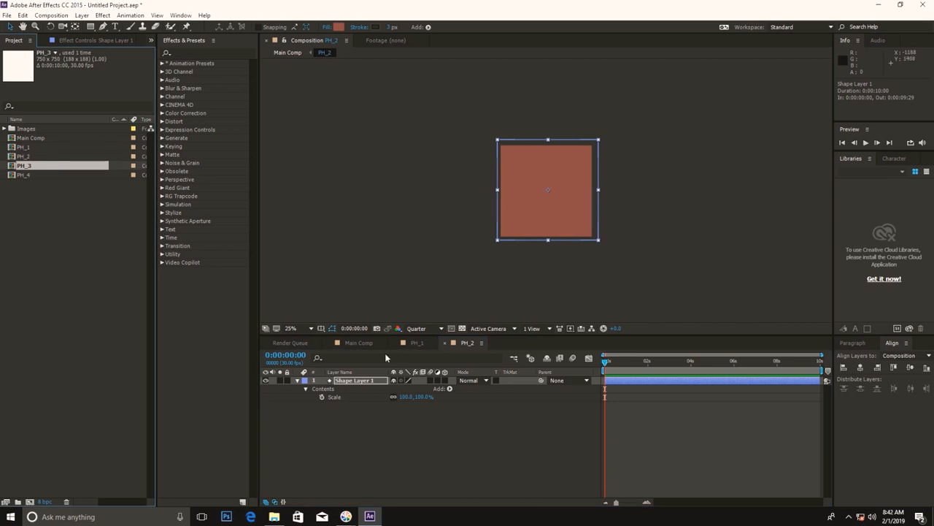
pyautogui.doubleClick(32, 171)
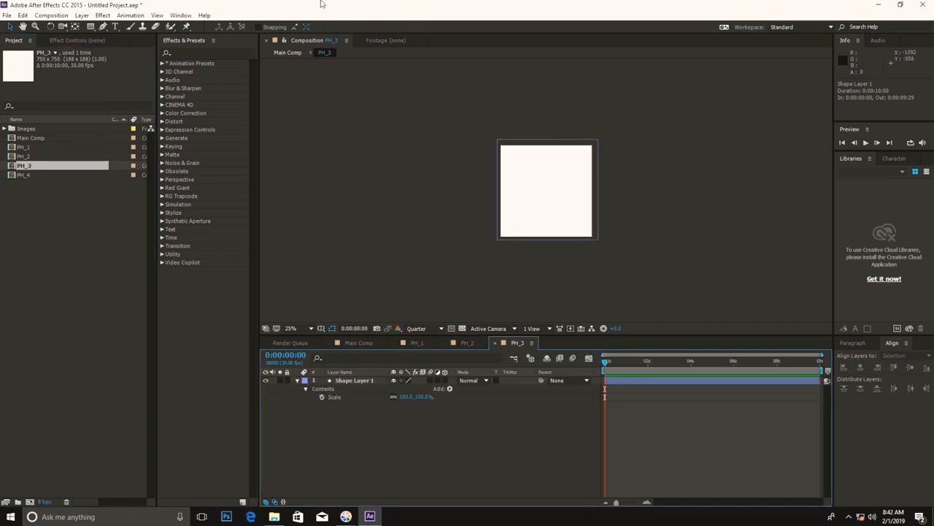
pyautogui.click(90, 26)
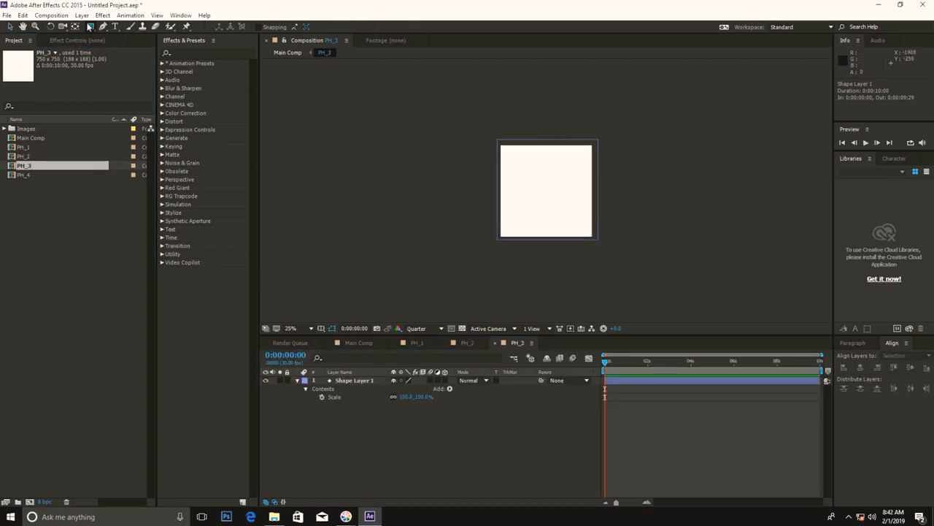
pyautogui.click(261, 27)
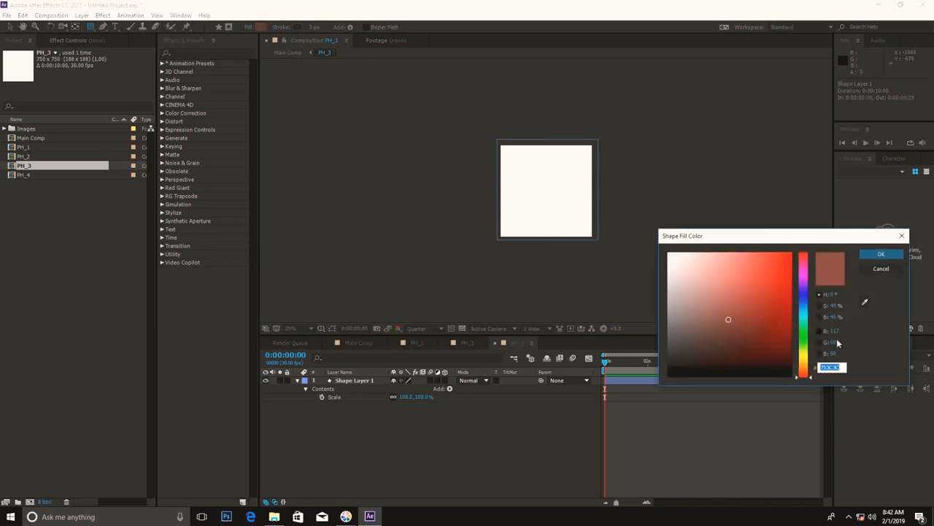
pyautogui.click(792, 355)
pyautogui.click(801, 365)
pyautogui.moveTo(778, 332); pyautogui.dragTo(788, 266)
pyautogui.click(803, 358)
pyautogui.click(782, 324)
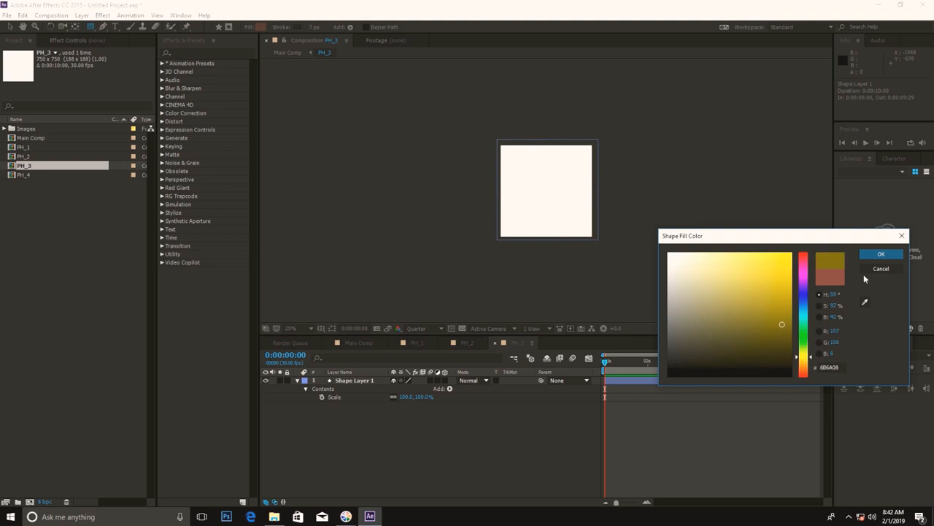
pyautogui.click(882, 268)
# Fill the square of Shape Layer 1 in PH_3 with blue (R 76, G 67, B 185).
pyautogui.click(369, 380)
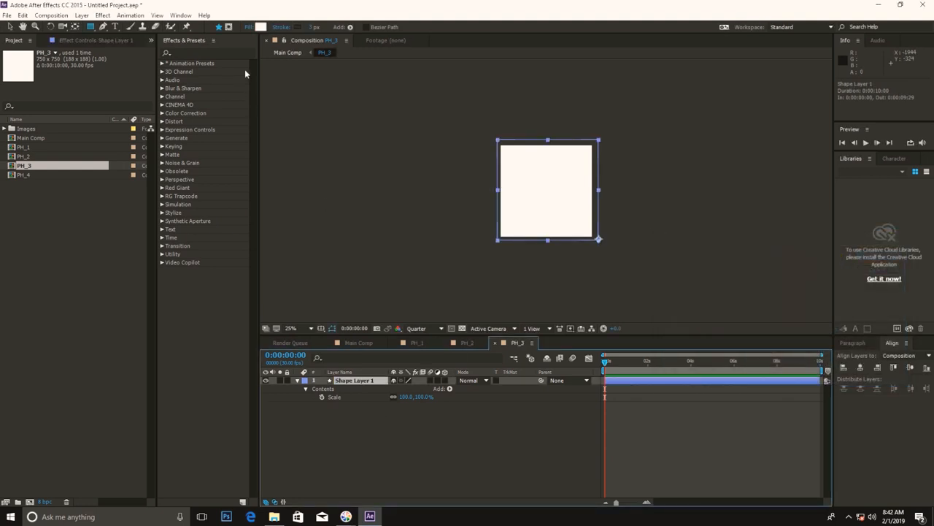
pyautogui.click(262, 27)
pyautogui.click(803, 293)
pyautogui.click(746, 286)
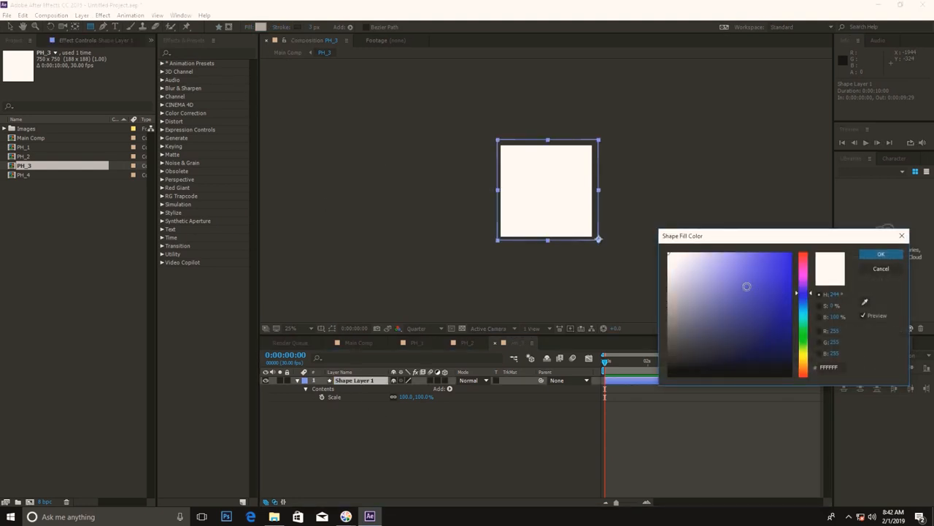
pyautogui.click(881, 254)
pyautogui.click(436, 450)
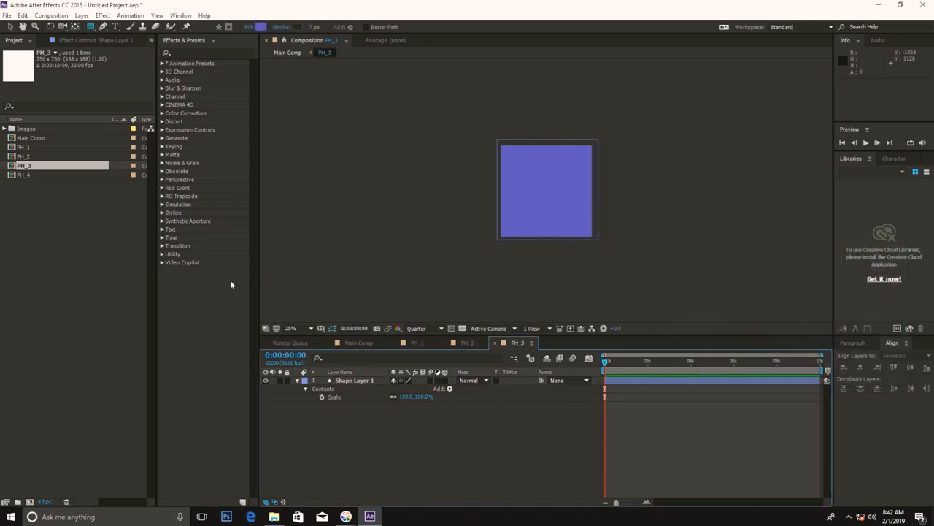
# Open the PH_4 composition and fill its Shape Layer 1 square with bright pink.
pyautogui.doubleClick(33, 175)
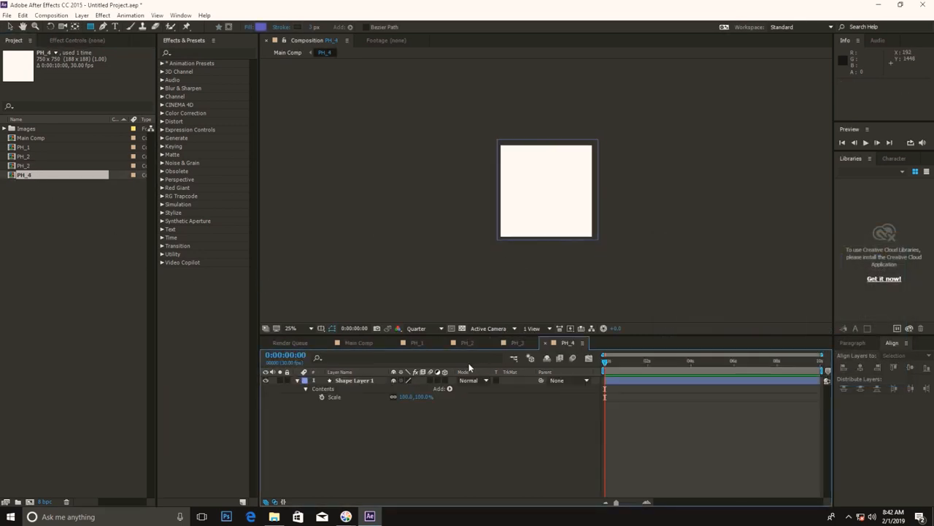
pyautogui.click(353, 380)
pyautogui.click(262, 28)
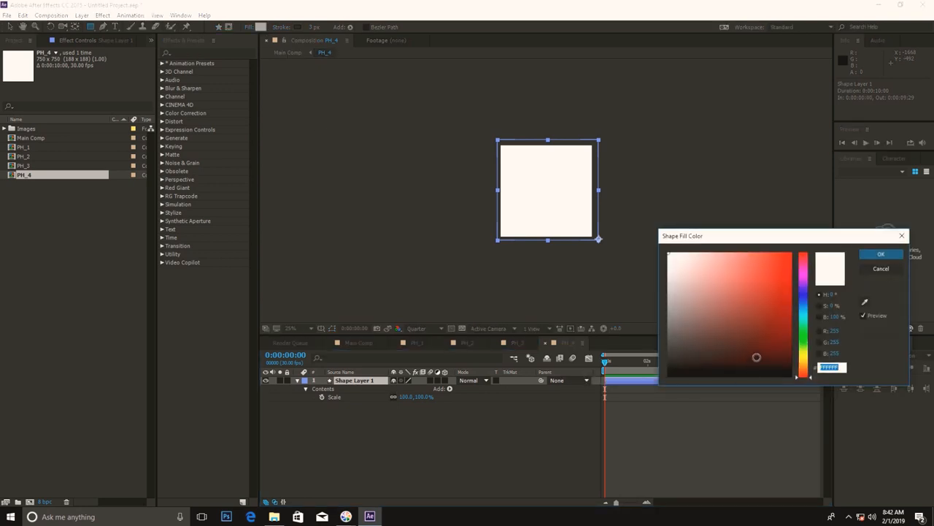
pyautogui.moveTo(806, 294); pyautogui.dragTo(805, 275)
pyautogui.click(764, 280)
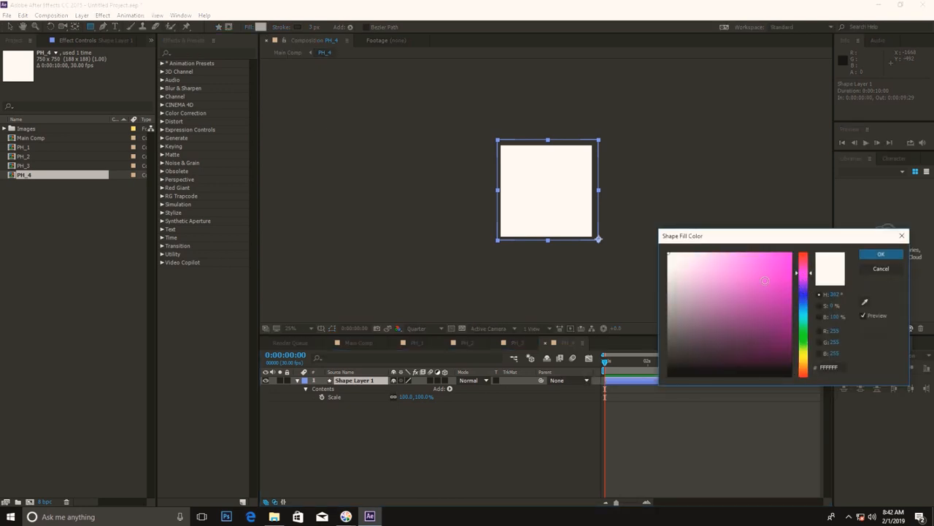
pyautogui.click(881, 254)
# Return to Main Comp and move the red PH_2 layer into the upper-right quadrant, at position 1125, 375.
pyautogui.click(359, 342)
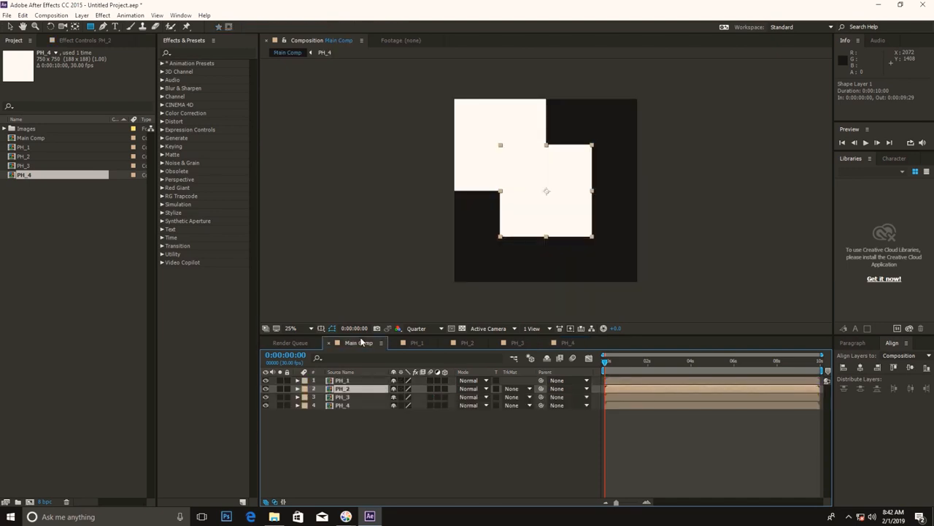
pyautogui.click(452, 448)
pyautogui.click(341, 388)
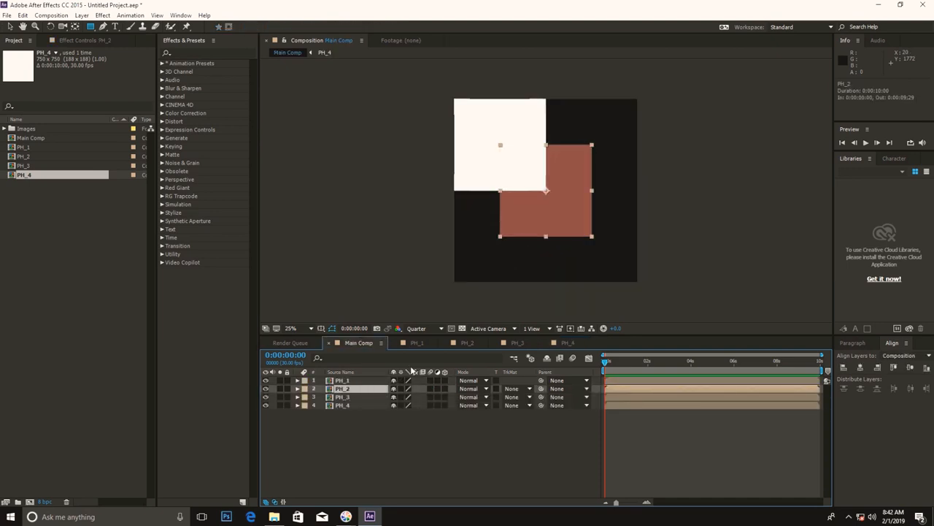
pyautogui.press('v')
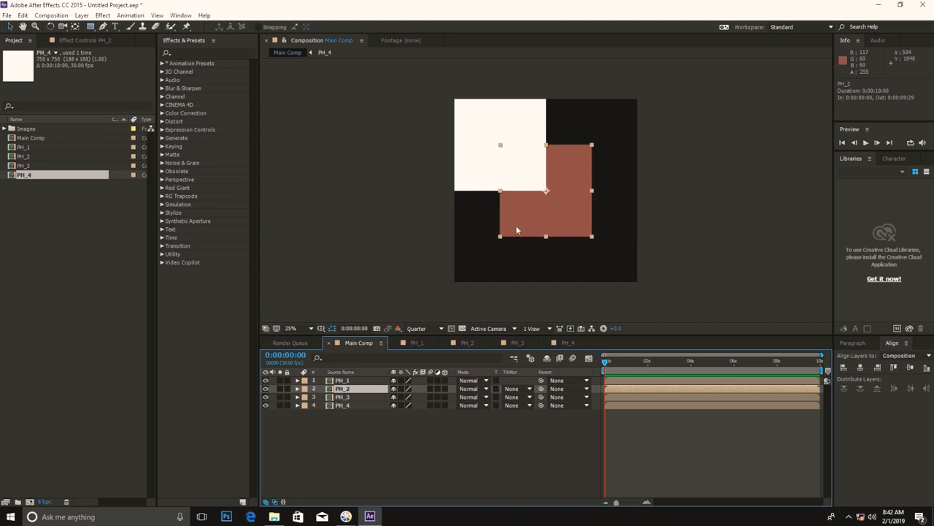
pyautogui.moveTo(528, 221); pyautogui.dragTo(577, 179)
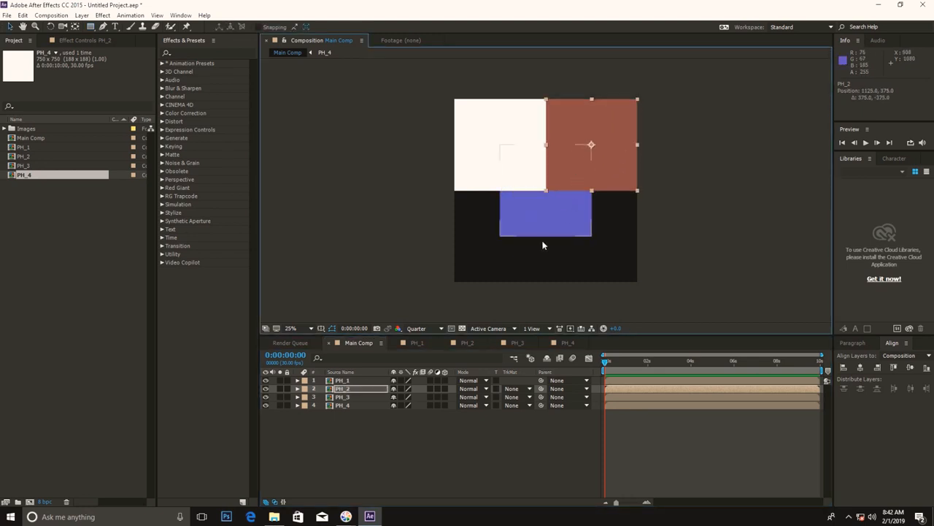
# Move the blue PH_3 layer to the lower-left quadrant at 375, 1125 and the pink PH_4 layer to the lower-right quadrant.
pyautogui.click(361, 396)
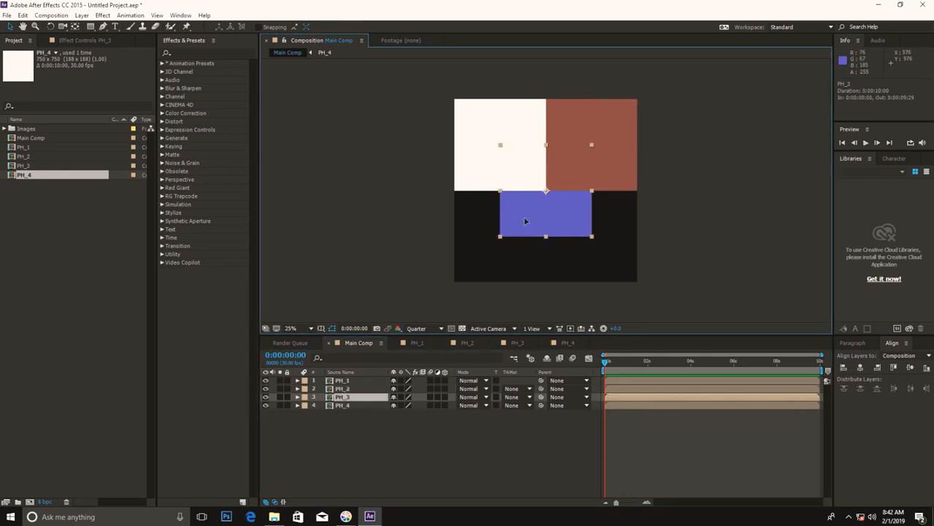
pyautogui.moveTo(522, 223); pyautogui.dragTo(484, 267)
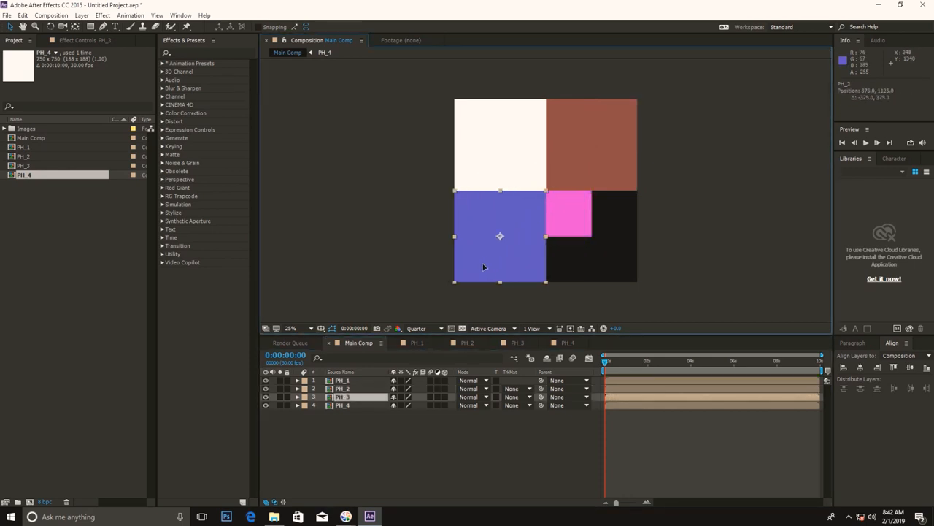
pyautogui.click(358, 409)
pyautogui.moveTo(538, 242); pyautogui.dragTo(614, 258)
pyautogui.click(518, 474)
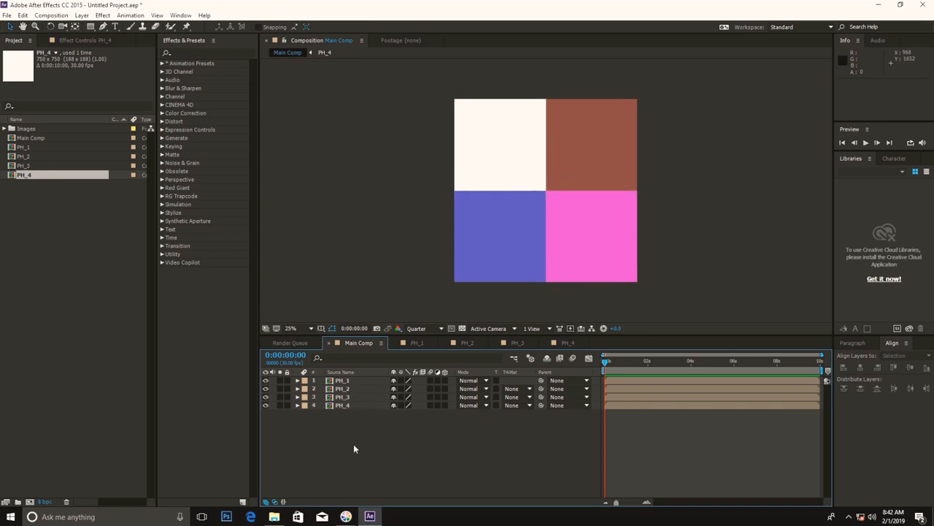
# Expand the Images folder in the project and preview each picture in it.
pyautogui.click(6, 129)
pyautogui.click(26, 130)
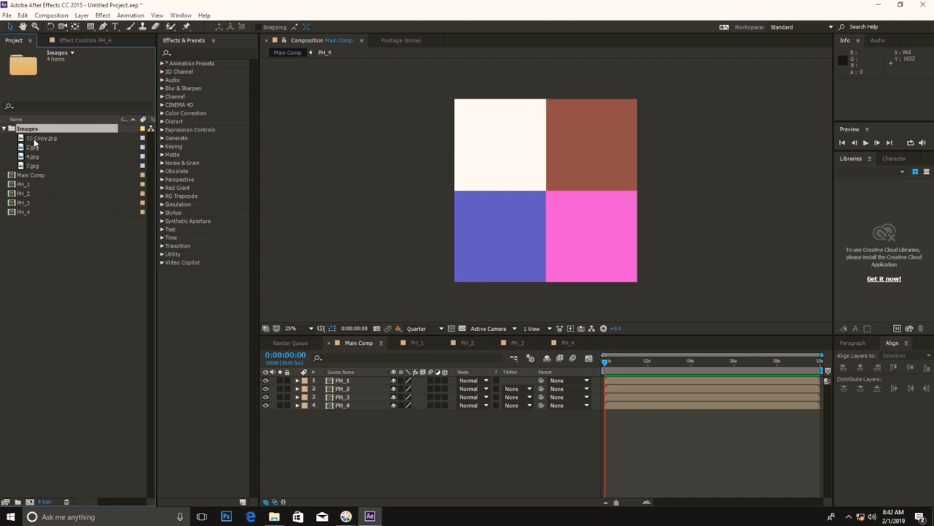
pyautogui.press('Down')
pyautogui.press('Down')
pyautogui.press('Down')
pyautogui.press('Down')
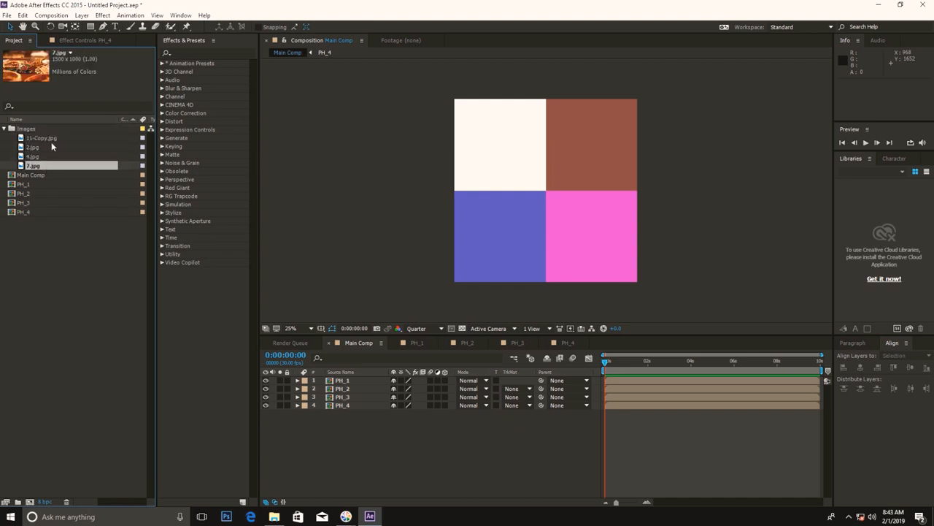
# Open the PH_1 composition, add 11-Copy.jpg above Shape Layer 1, and set its scale to 80%.
pyautogui.click(52, 139)
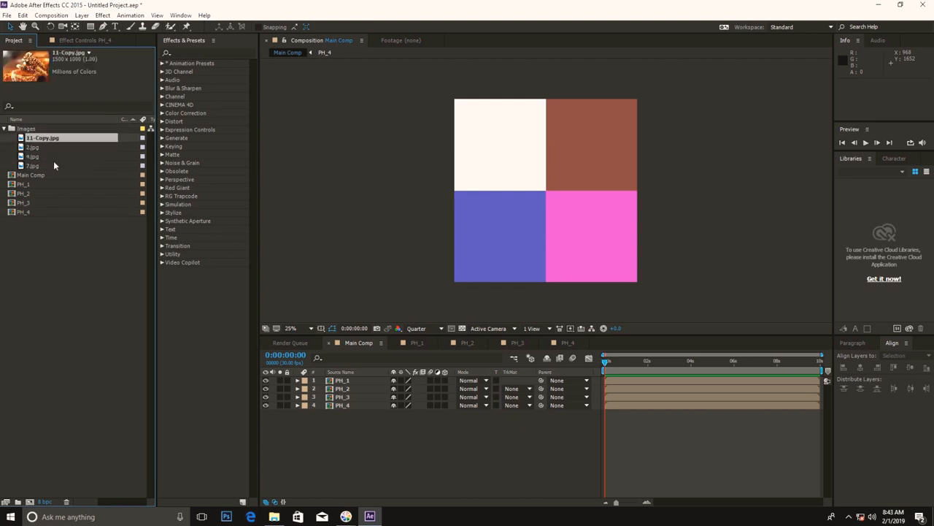
pyautogui.click(414, 345)
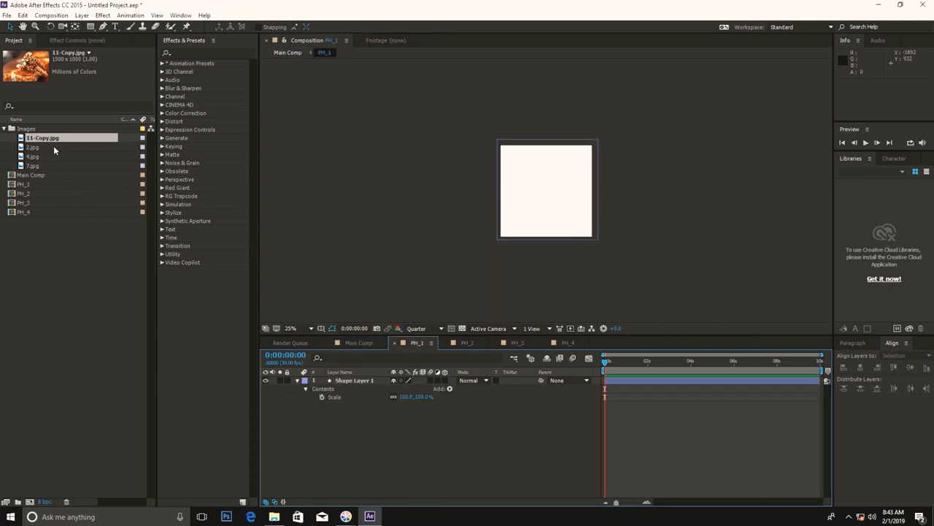
pyautogui.moveTo(44, 138); pyautogui.dragTo(355, 381)
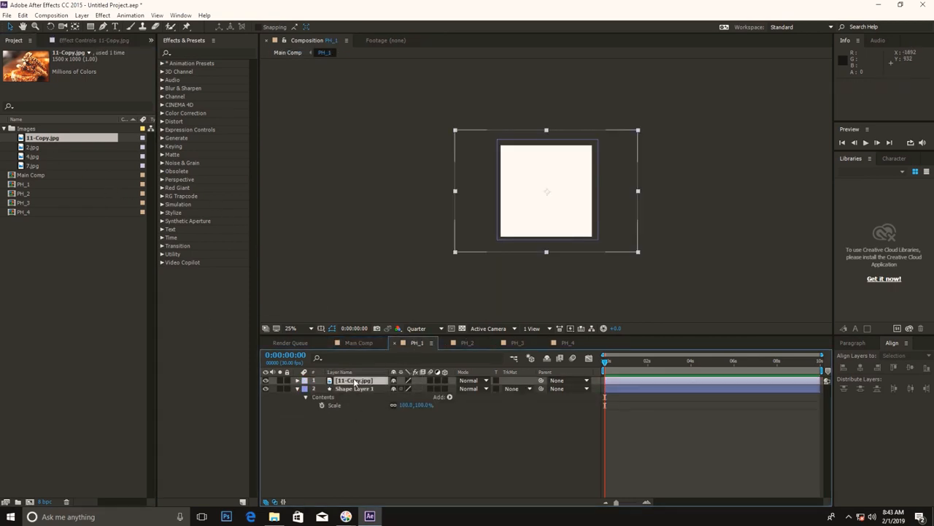
pyautogui.press('s')
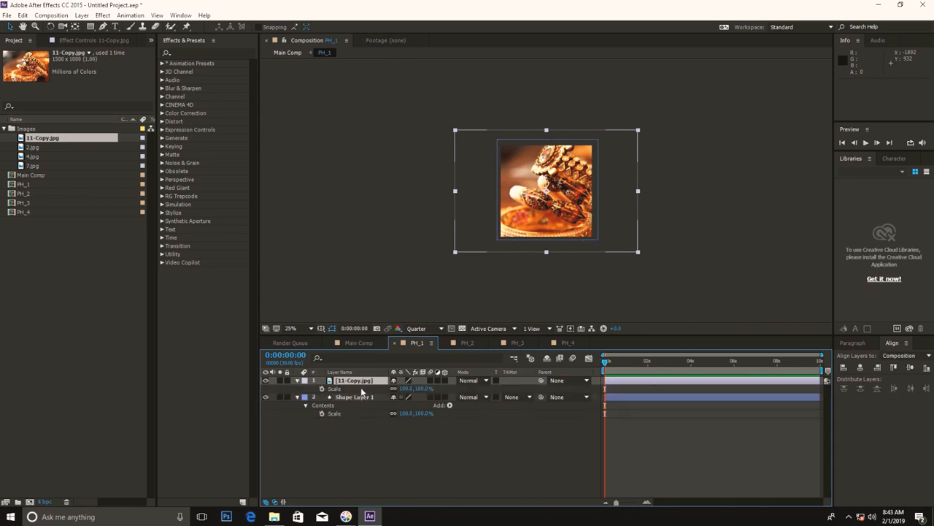
pyautogui.moveTo(411, 389)
pyautogui.mouseDown()
pyautogui.moveTo(390, 393)
pyautogui.moveTo(410, 401)
pyautogui.mouseUp()
pyautogui.click(429, 460)
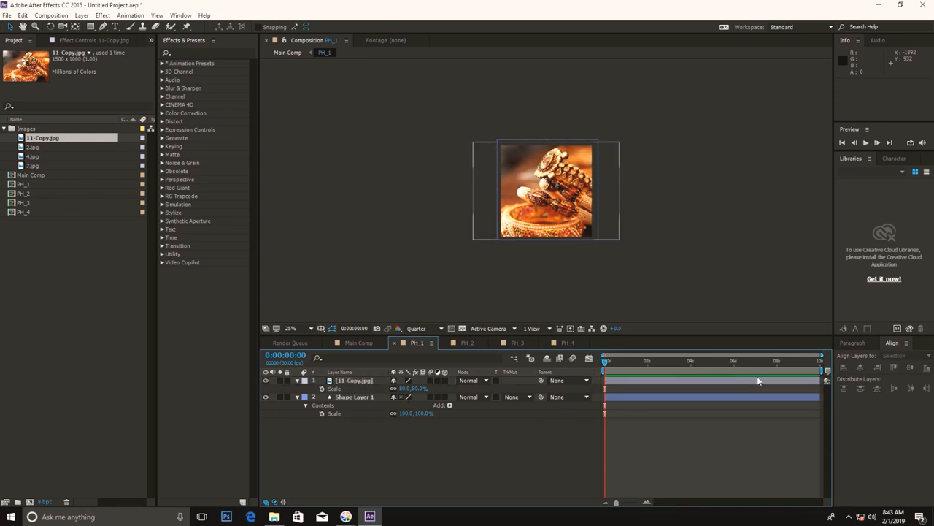
# Animate the 11-Copy.jpg layer's scale with a keyframe at the start and another of 101% at 0:00:09:29.
pyautogui.click(321, 390)
pyautogui.press('End')
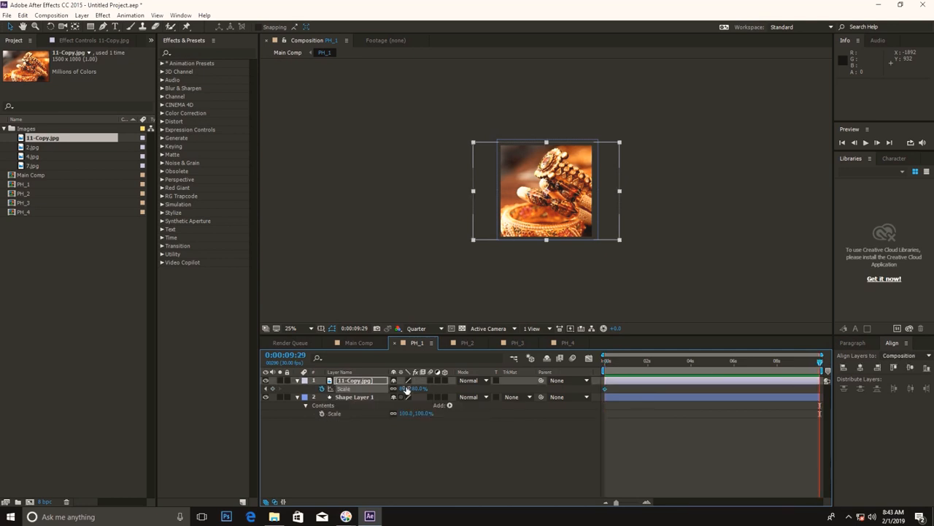
pyautogui.moveTo(407, 388); pyautogui.dragTo(421, 391)
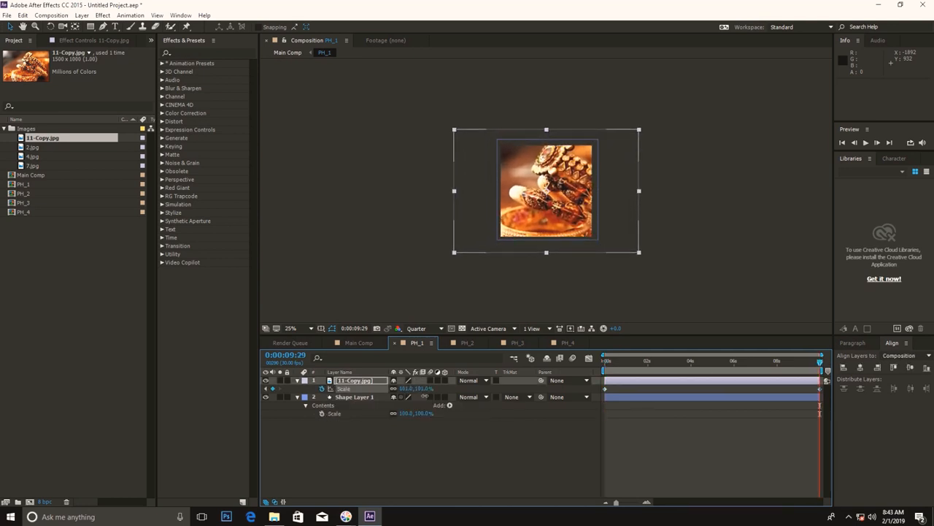
pyautogui.click(531, 421)
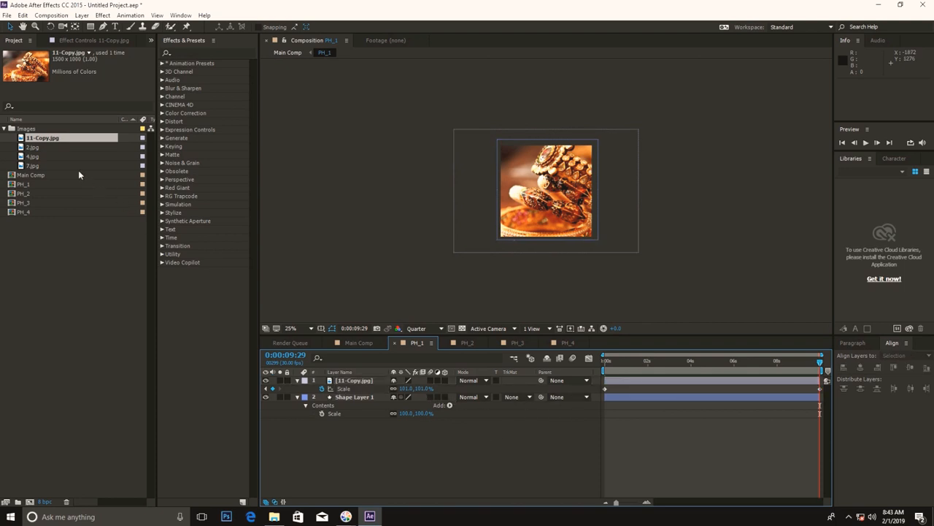
# Open the PH_2 composition, add 2.jpg above Shape Layer 1, and scale it to 83%.
pyautogui.click(467, 342)
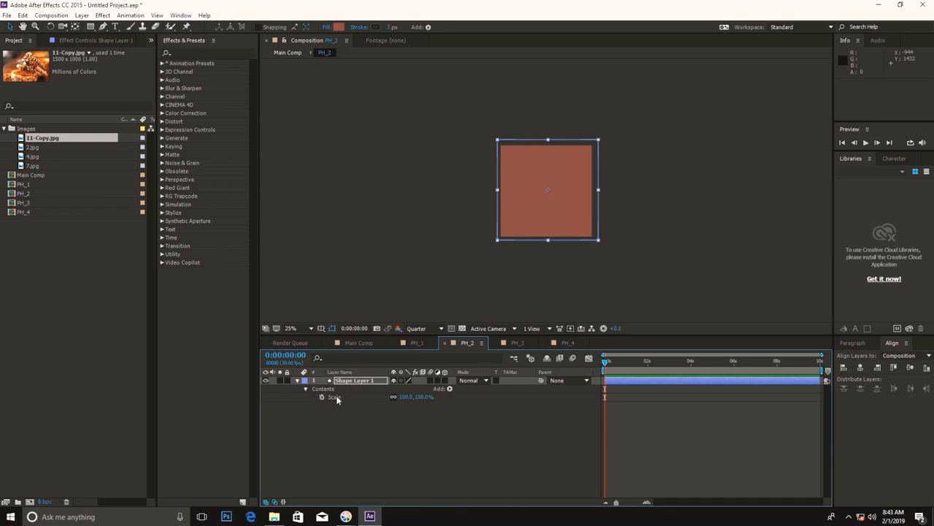
pyautogui.click(388, 401)
pyautogui.click(368, 382)
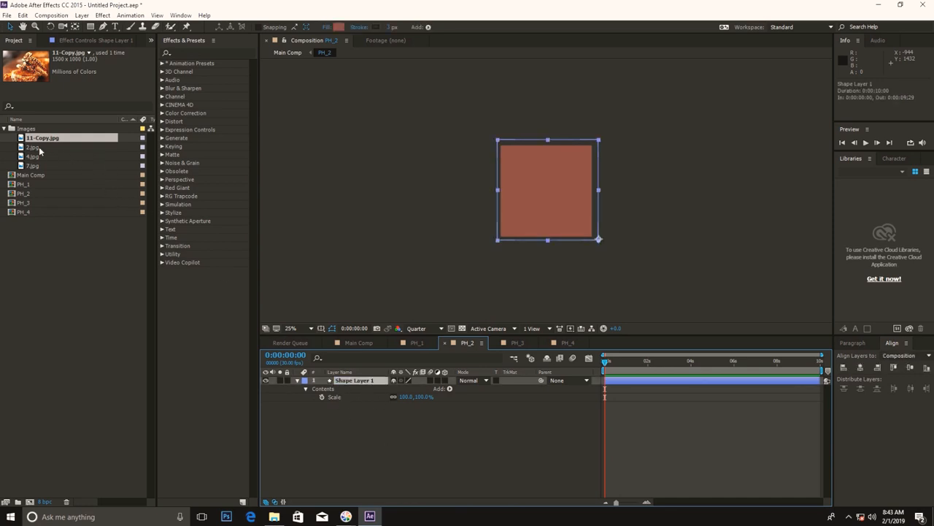
pyautogui.moveTo(40, 150); pyautogui.dragTo(377, 383)
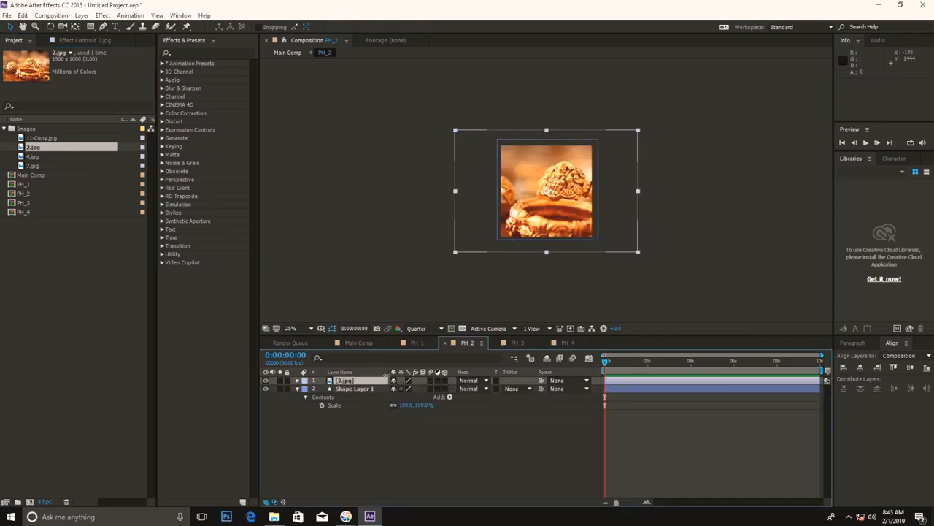
pyautogui.press('s')
pyautogui.moveTo(408, 388); pyautogui.dragTo(366, 388)
# Keyframe the 2.jpg layer's scale at the start and raise it to 96% at 0:00:09:29.
pyautogui.click(321, 389)
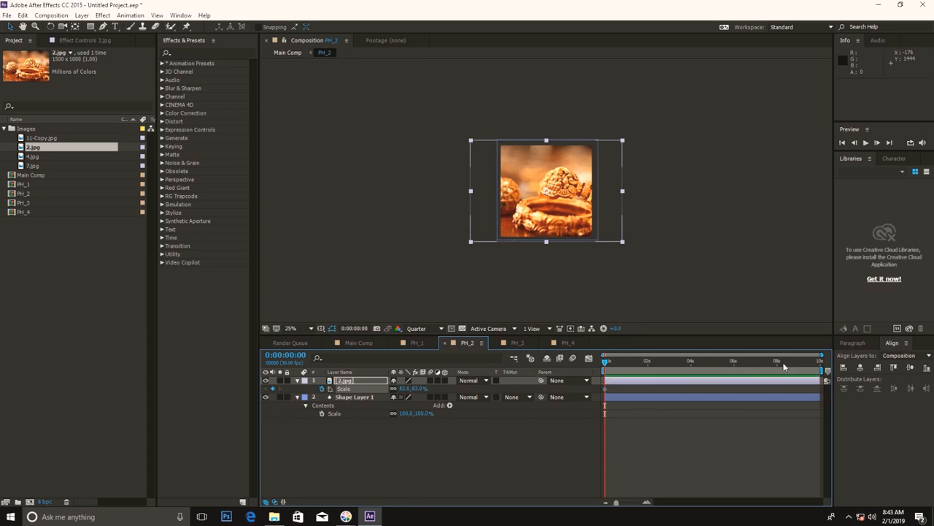
pyautogui.click(819, 361)
pyautogui.moveTo(402, 388); pyautogui.dragTo(434, 388)
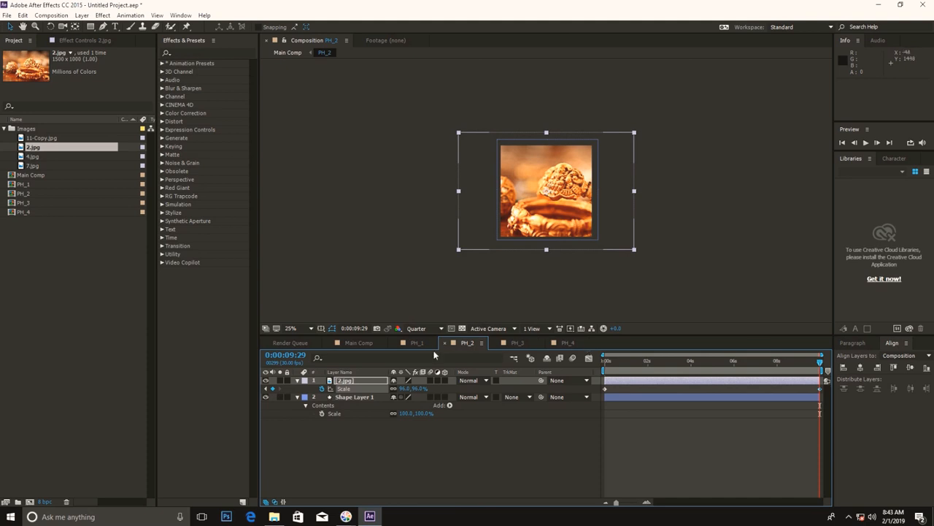
# Open the PH_3 composition, add 4.jpg above Shape Layer 1, and reduce its scale to 81%.
pyautogui.click(512, 343)
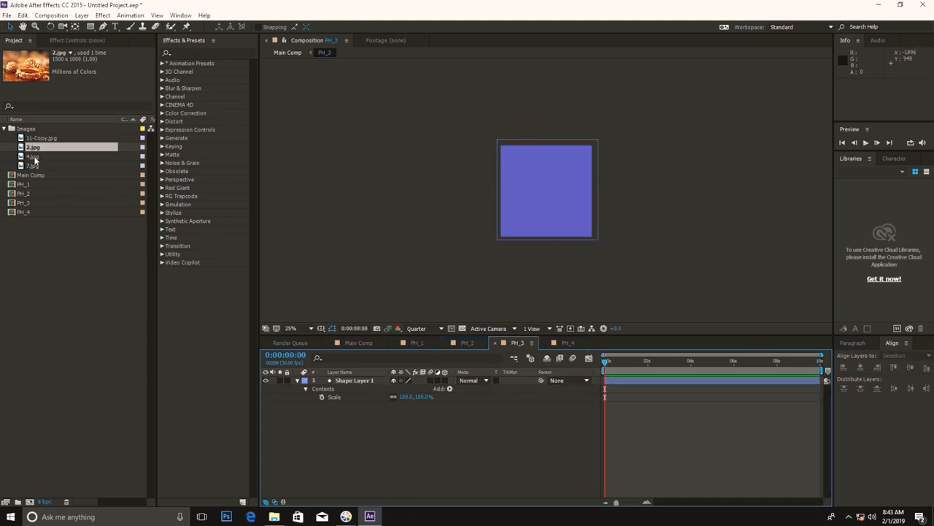
pyautogui.moveTo(34, 160); pyautogui.dragTo(401, 392)
pyautogui.press('s')
pyautogui.click(608, 404)
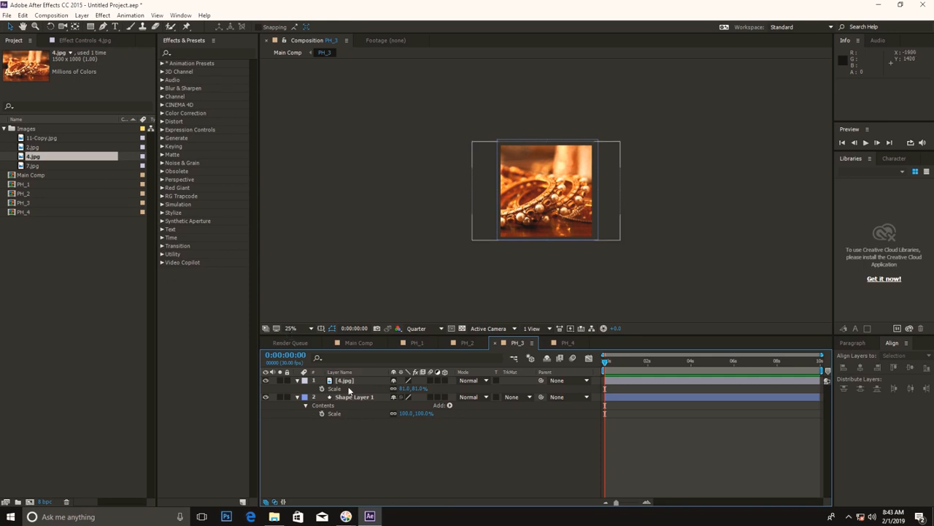
# Keyframe 4.jpg's scale from the start to 103% at 0:00:09:29, and reposition the picture at about 595, 331.
pyautogui.click(322, 388)
pyautogui.moveTo(684, 360); pyautogui.dragTo(851, 366)
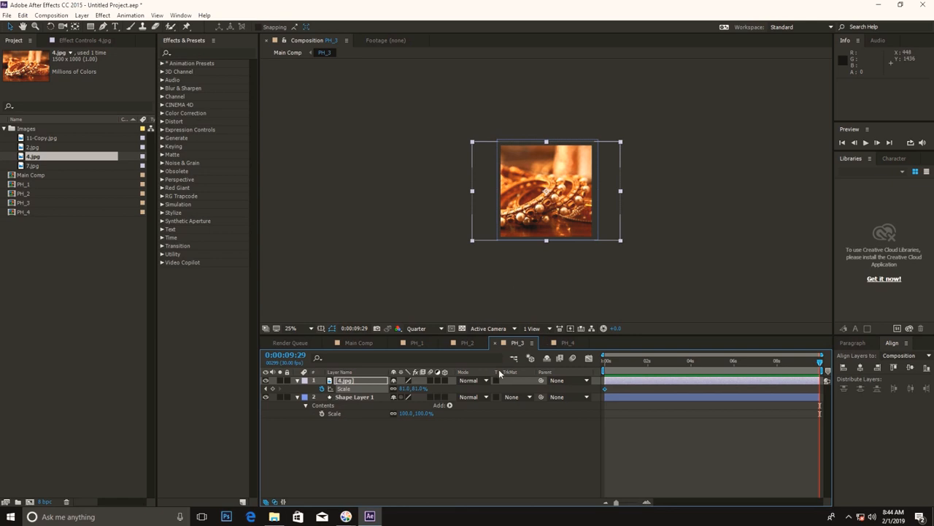
pyautogui.moveTo(404, 389); pyautogui.dragTo(417, 392)
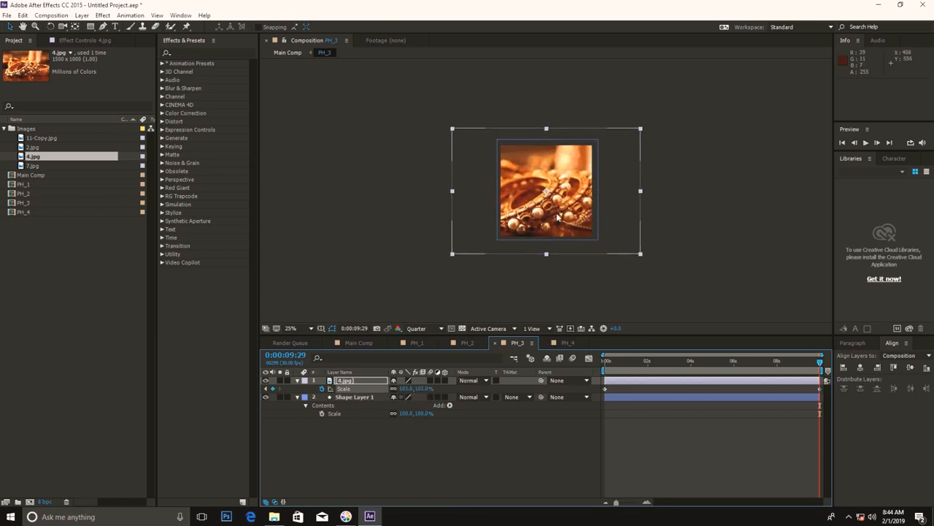
pyautogui.moveTo(559, 215); pyautogui.dragTo(585, 209)
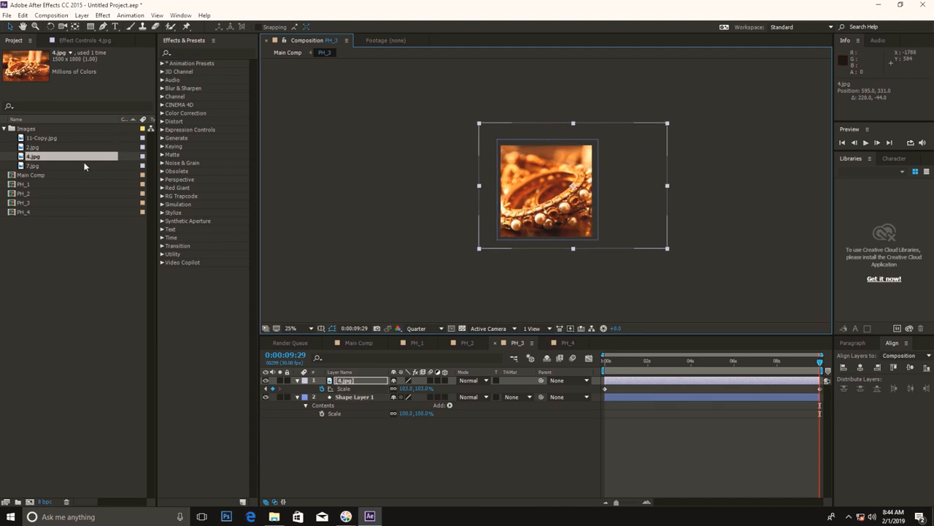
# Open the PH_4 composition, add 7.jpg above Shape Layer 1, and shift it horizontally to about 483, 375.
pyautogui.click(29, 166)
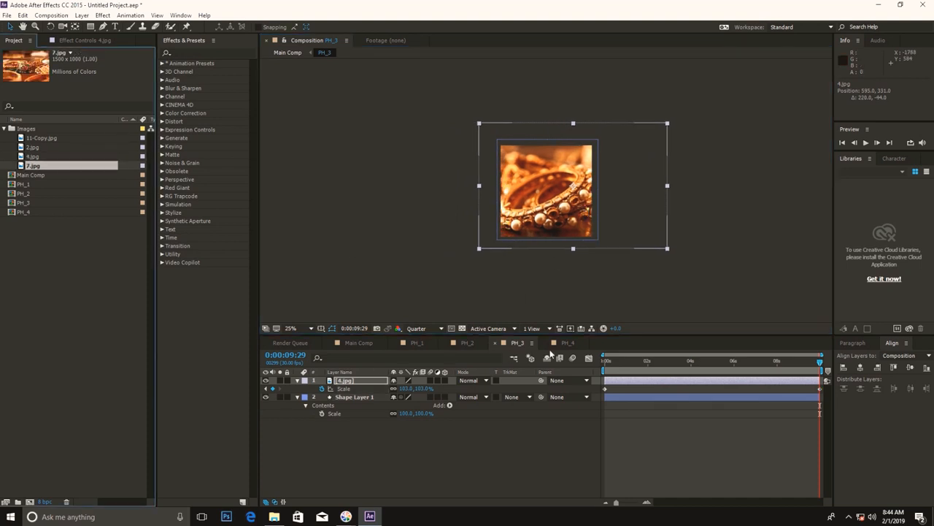
pyautogui.click(566, 343)
pyautogui.moveTo(25, 165); pyautogui.dragTo(95, 285)
pyautogui.moveTo(33, 166); pyautogui.dragTo(391, 381)
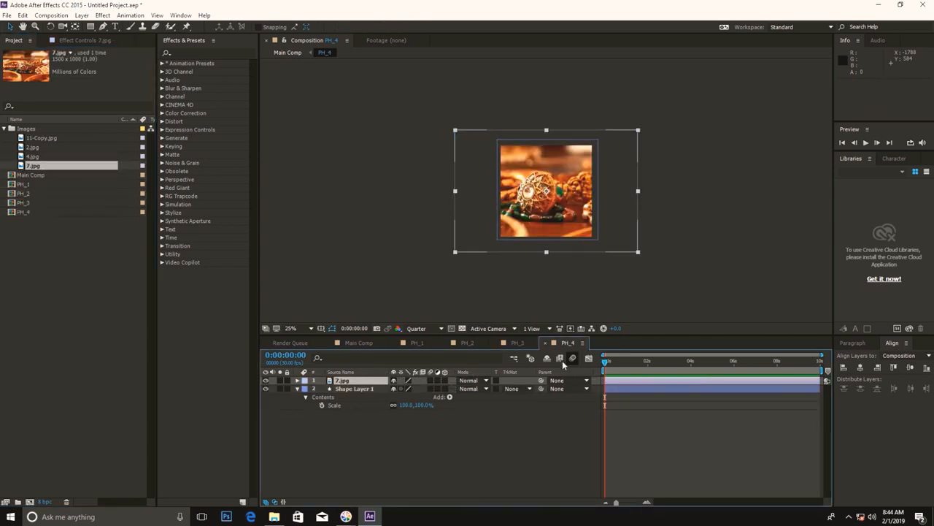
pyautogui.moveTo(488, 247); pyautogui.dragTo(502, 248)
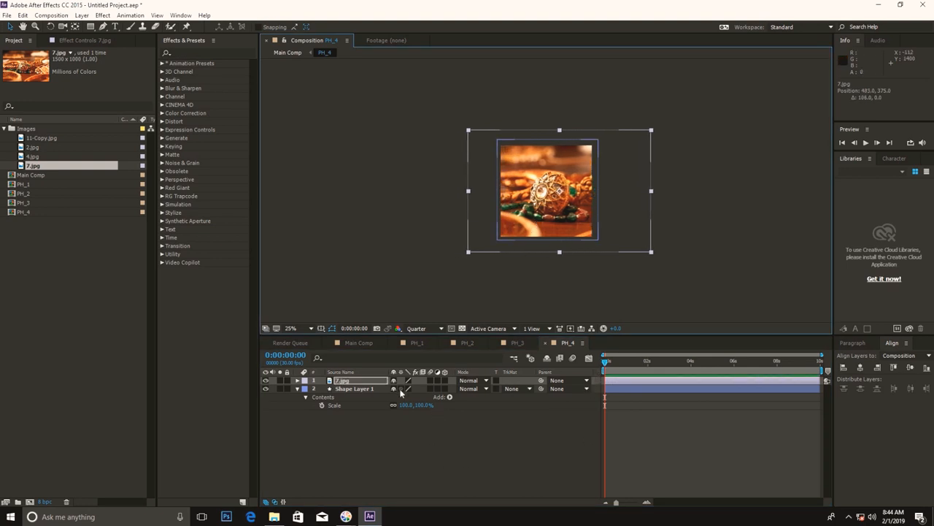
# Animate the 7.jpg layer's scale from 92% at the start to 114% at 0:00:09:29.
pyautogui.press('s')
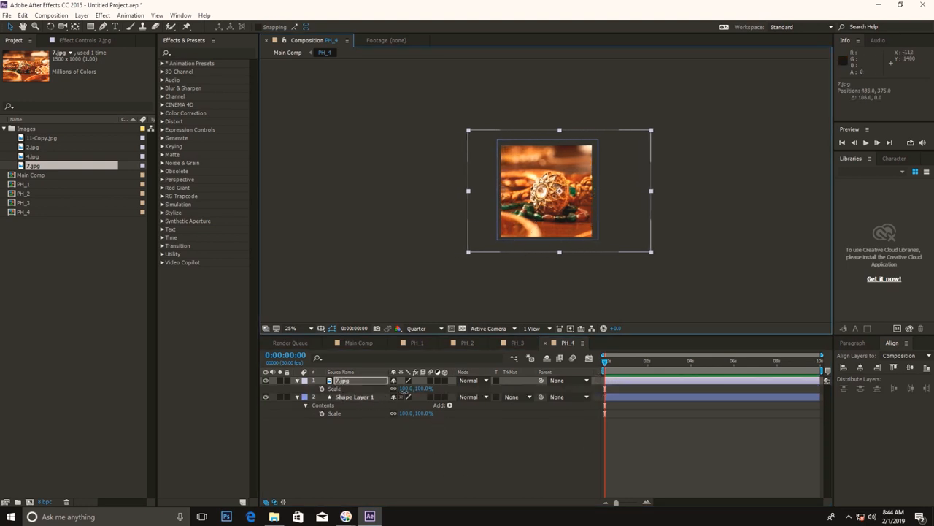
pyautogui.moveTo(400, 392); pyautogui.dragTo(395, 392)
pyautogui.click(322, 388)
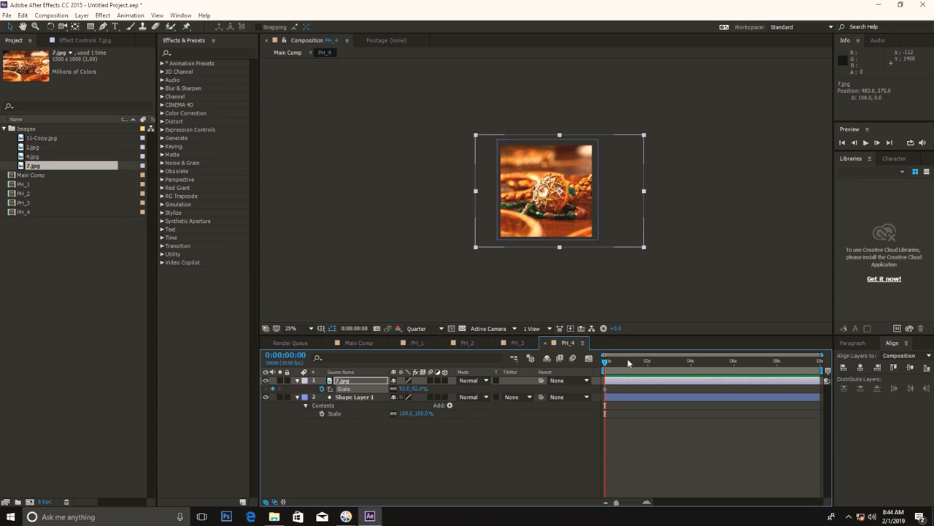
pyautogui.moveTo(629, 363); pyautogui.dragTo(858, 363)
pyautogui.moveTo(404, 392); pyautogui.dragTo(420, 390)
pyautogui.click(476, 460)
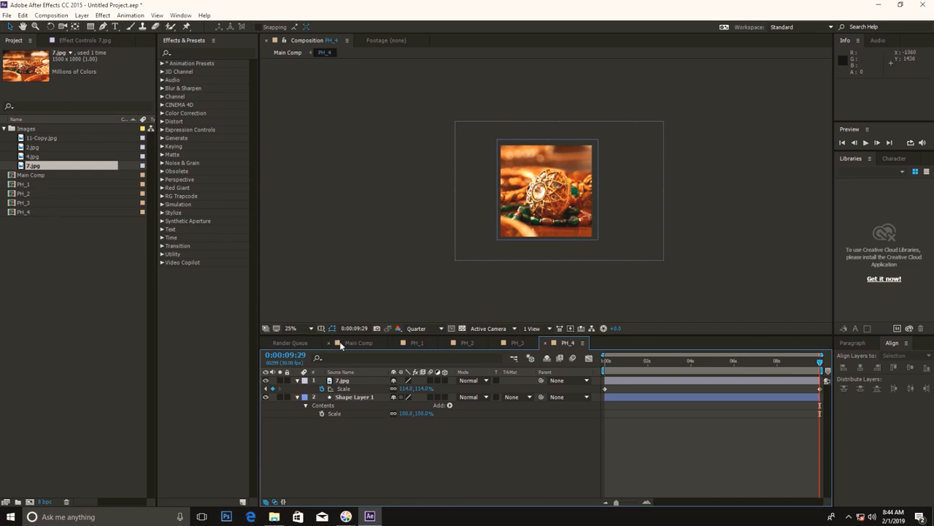
# Return to Main Comp and preview the four image placeholders playing together.
pyautogui.click(358, 342)
pyautogui.press('space')
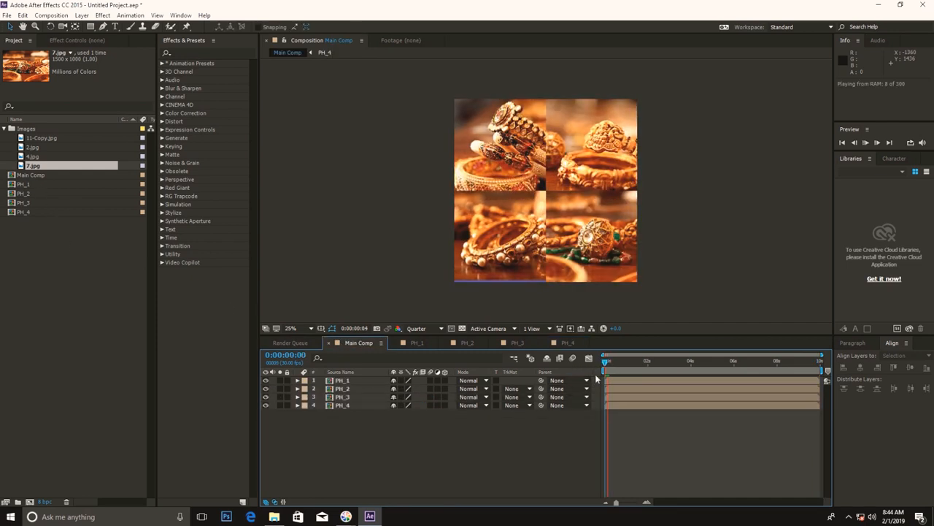
pyautogui.moveTo(605, 365); pyautogui.dragTo(624, 373)
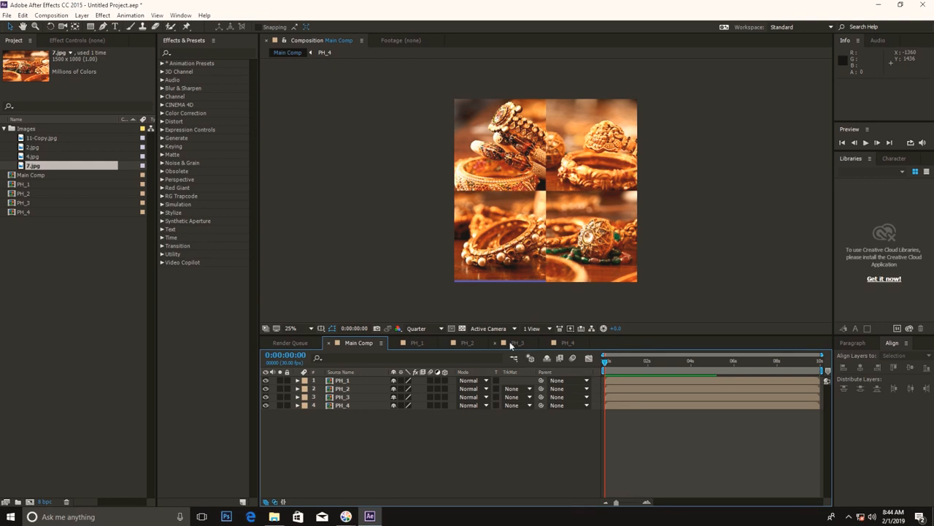
# Move 4.jpg in PH_3 down to about 591, 391 to cover the blue strip, and play Main Comp again.
pyautogui.click(510, 343)
pyautogui.moveTo(545, 209); pyautogui.dragTo(544, 219)
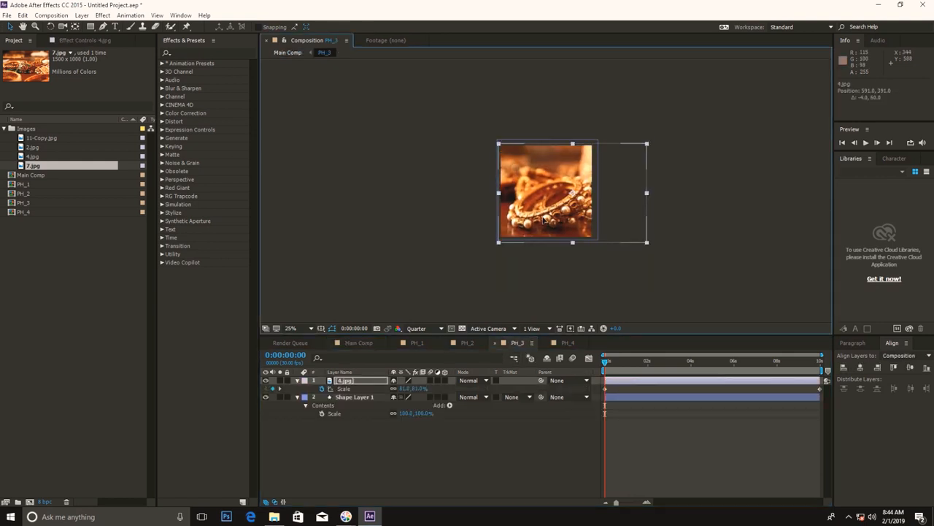
pyautogui.click(359, 342)
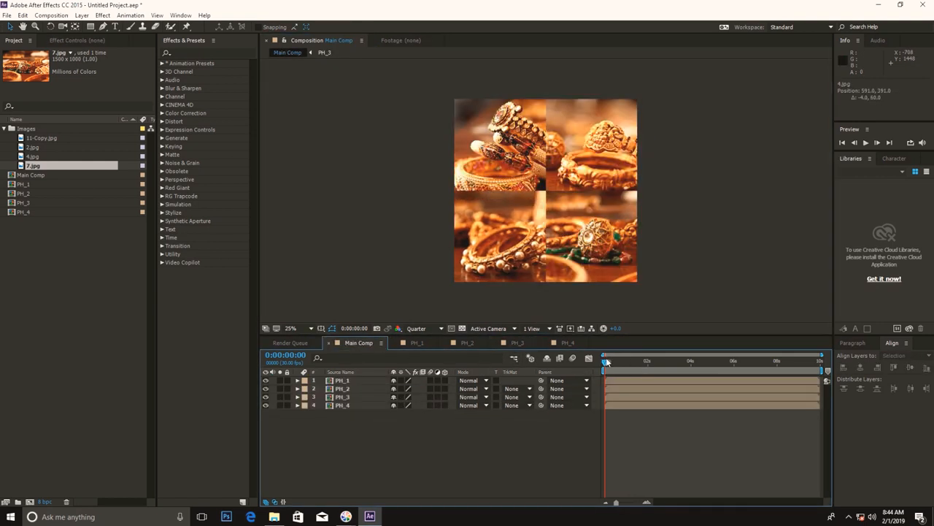
pyautogui.press('space')
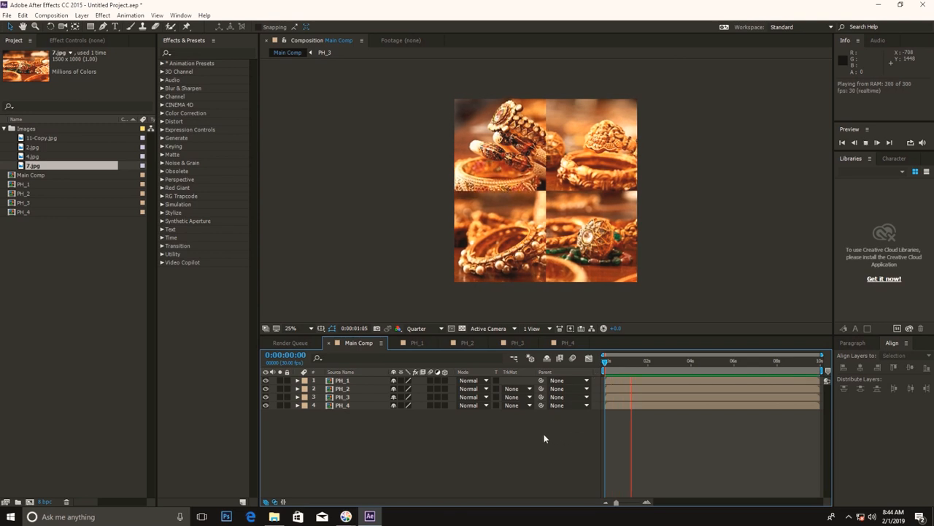
pyautogui.click(603, 360)
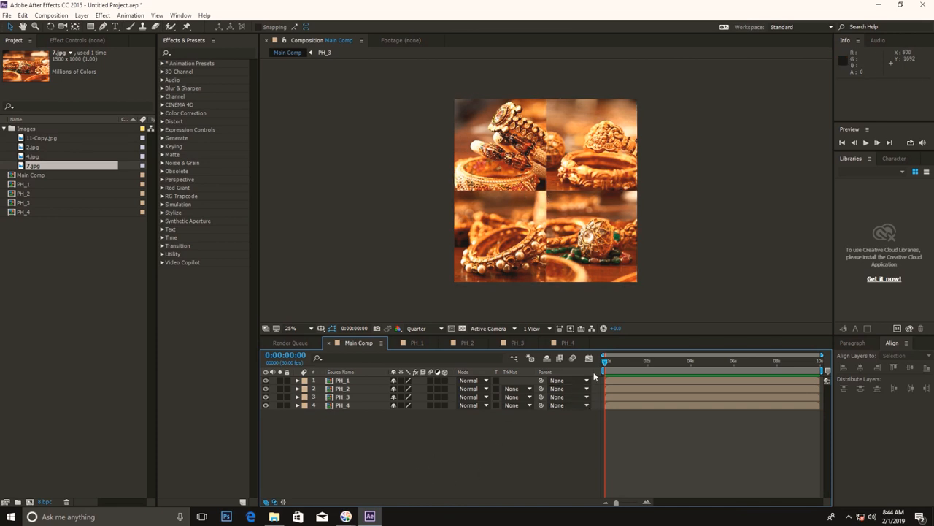
# Draw a small pink square about 268 px wide on a new shape layer at the centre of Main Comp.
pyautogui.click(92, 27)
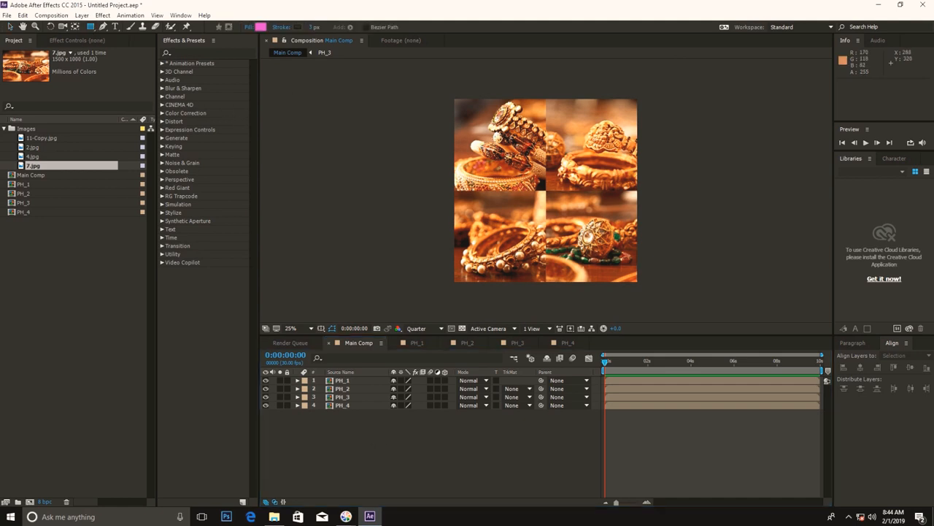
pyautogui.moveTo(529, 176); pyautogui.dragTo(562, 208)
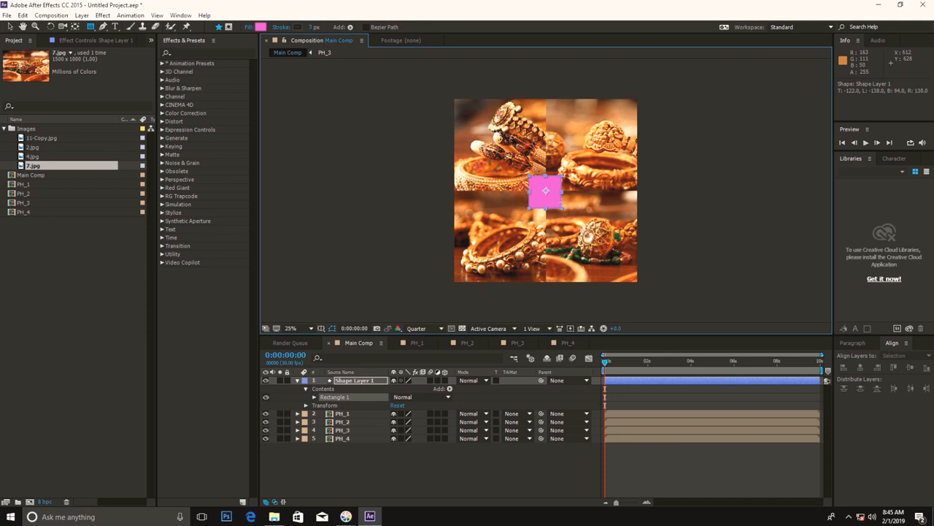
pyautogui.click(488, 474)
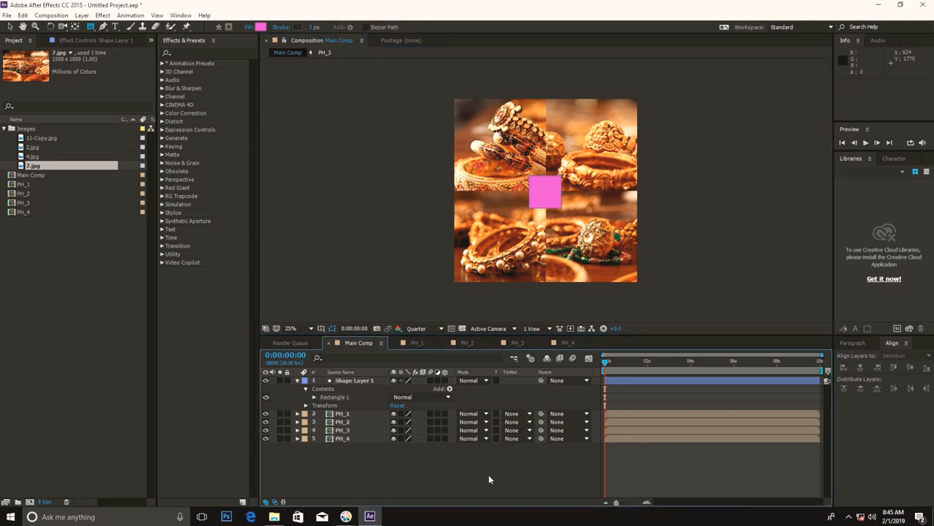
# Rotate the pink square on Shape Layer 1 to 45°.
pyautogui.click(356, 380)
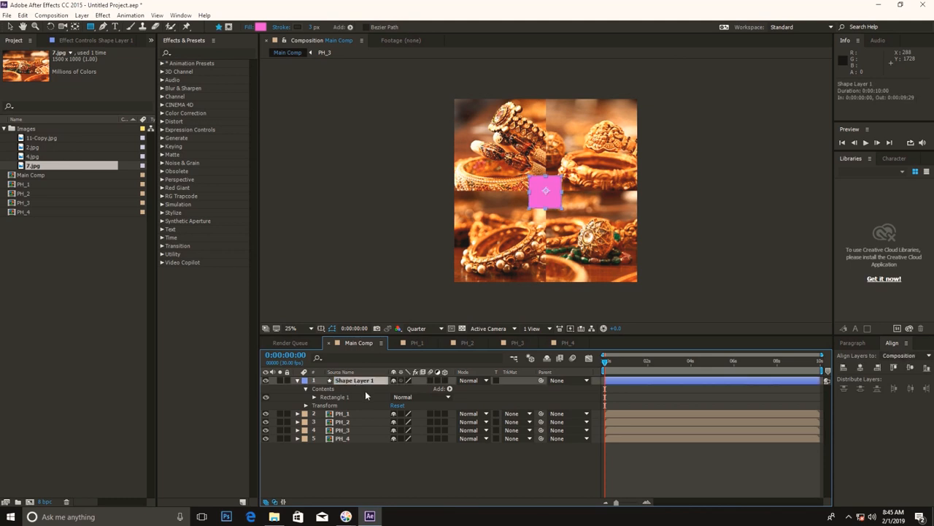
pyautogui.press('r')
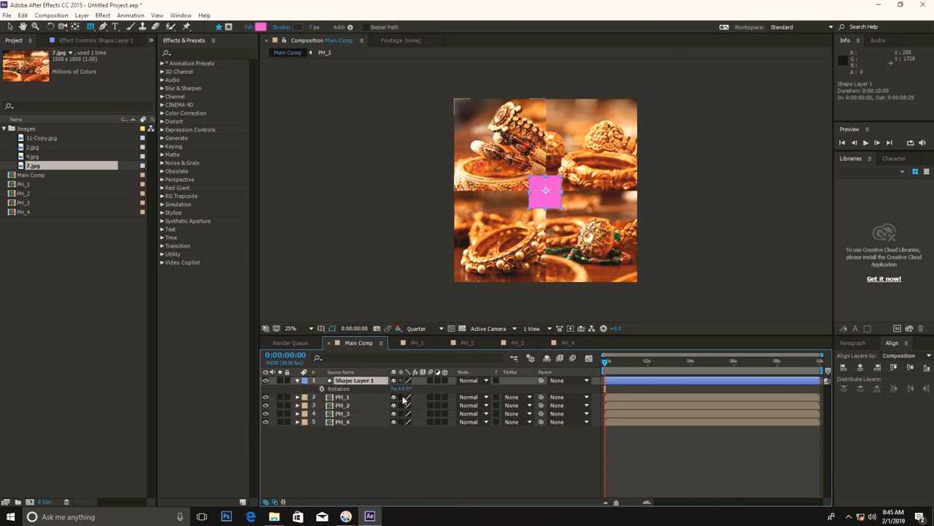
pyautogui.moveTo(401, 388); pyautogui.dragTo(416, 389)
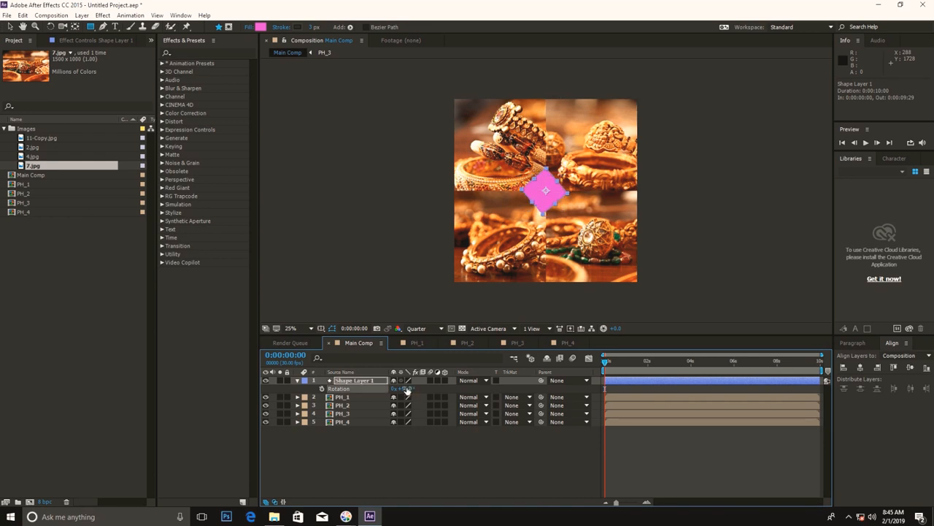
pyautogui.click(408, 390)
pyautogui.write('45')
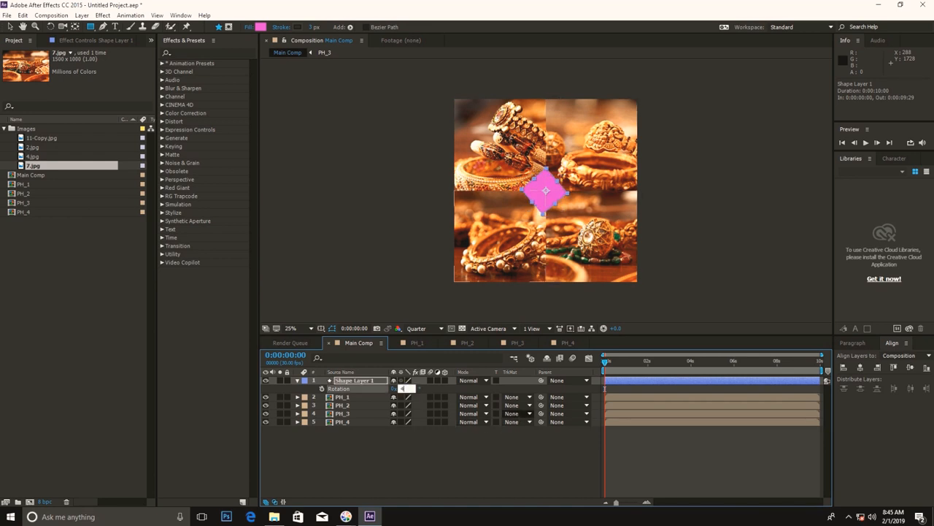
pyautogui.press('Return')
pyautogui.click(511, 459)
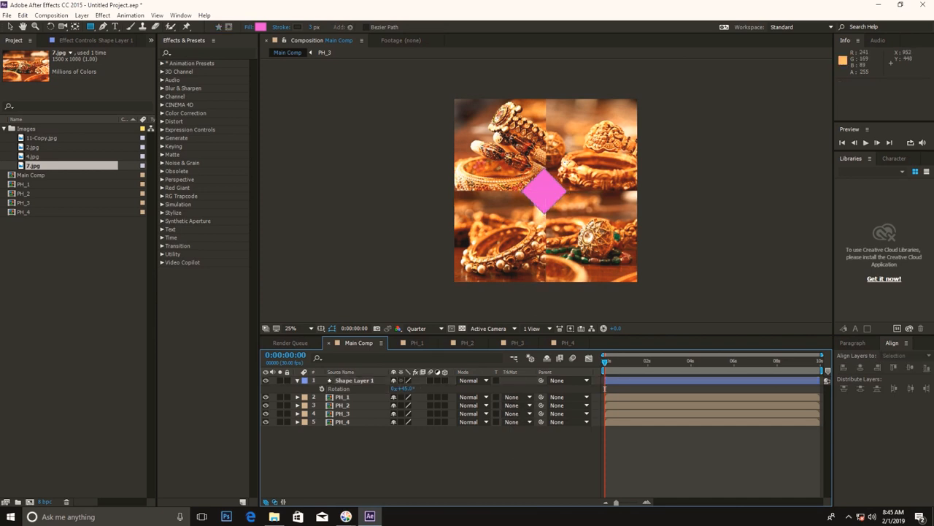
# Try moving the pink square's anchor point towards its lower corner and changing its rotation to 46°, and undo the rotation change.
pyautogui.click(340, 381)
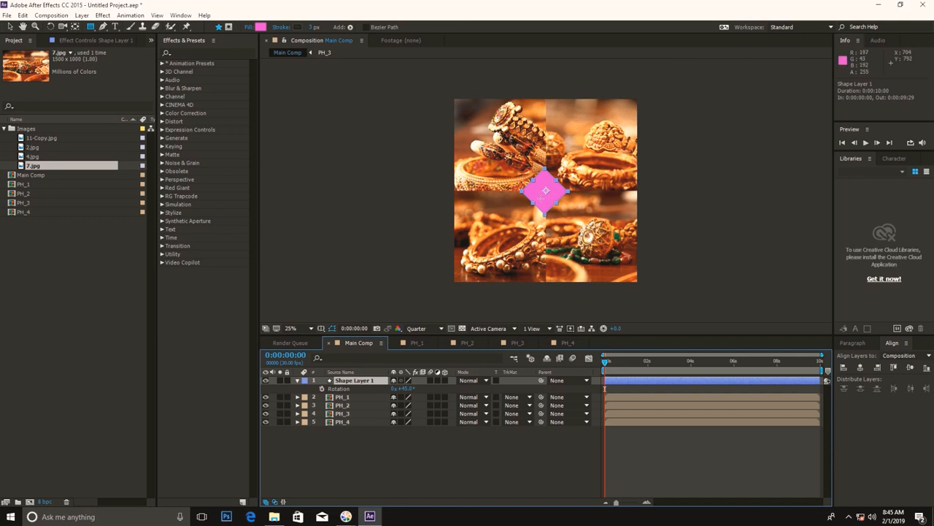
pyautogui.scroll(2, 544, 195)
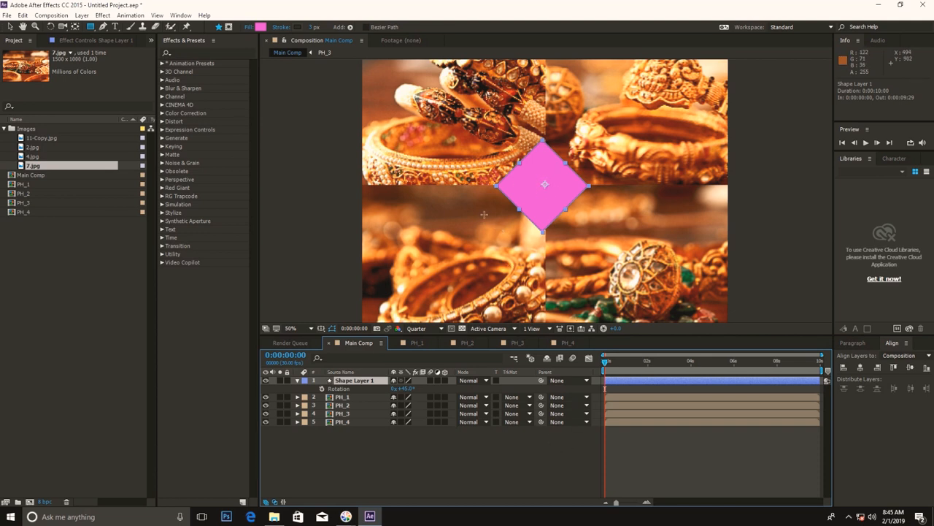
pyautogui.press('y')
pyautogui.moveTo(543, 184); pyautogui.dragTo(545, 186)
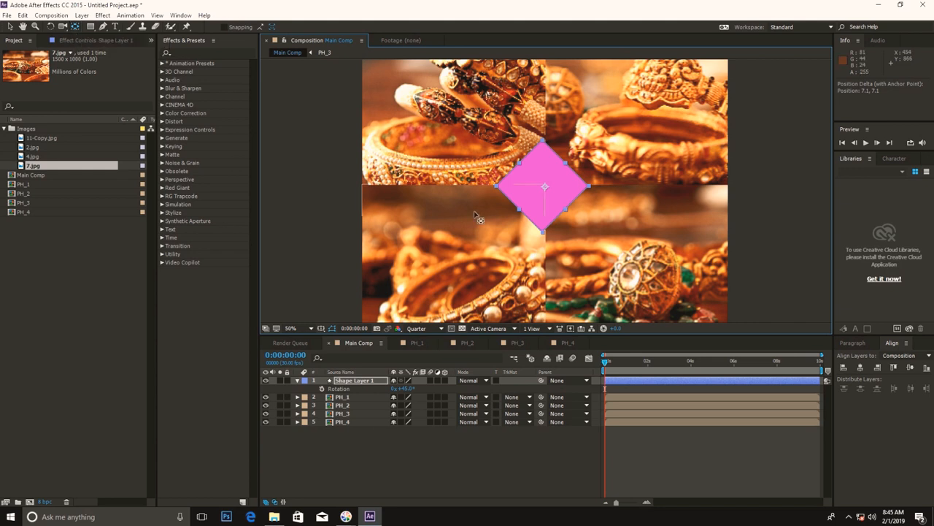
pyautogui.moveTo(542, 193); pyautogui.dragTo(544, 214)
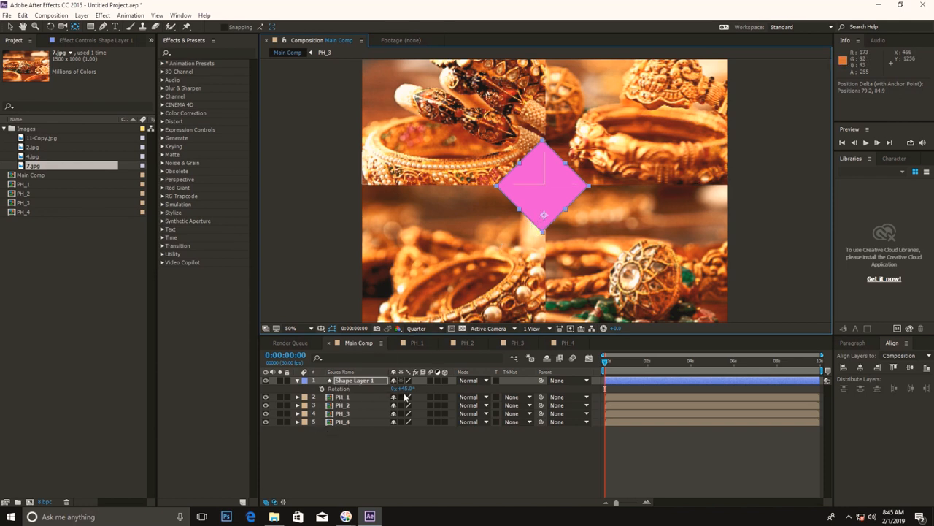
pyautogui.moveTo(406, 388)
pyautogui.mouseDown()
pyautogui.moveTo(427, 389)
pyautogui.moveTo(410, 394)
pyautogui.mouseUp()
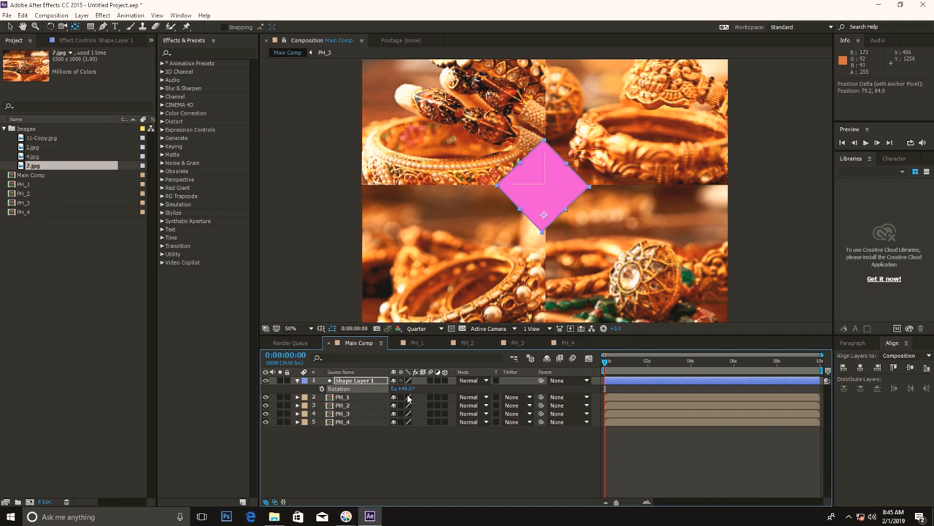
pyautogui.hotkey('ctrl', 'z')
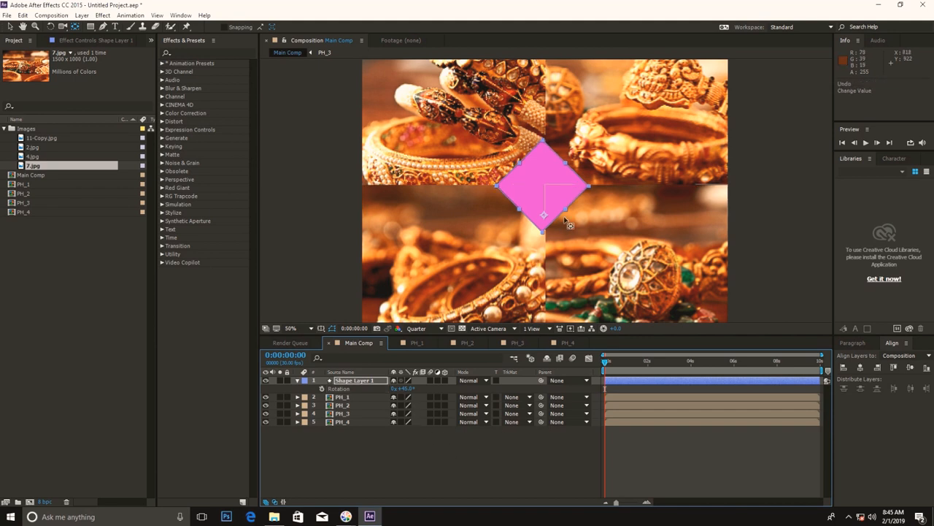
# Centre the anchor point on the pink square and deselect the layer.
pyautogui.moveTo(546, 217)
pyautogui.mouseDown()
pyautogui.moveTo(532, 198)
pyautogui.moveTo(542, 214)
pyautogui.mouseUp()
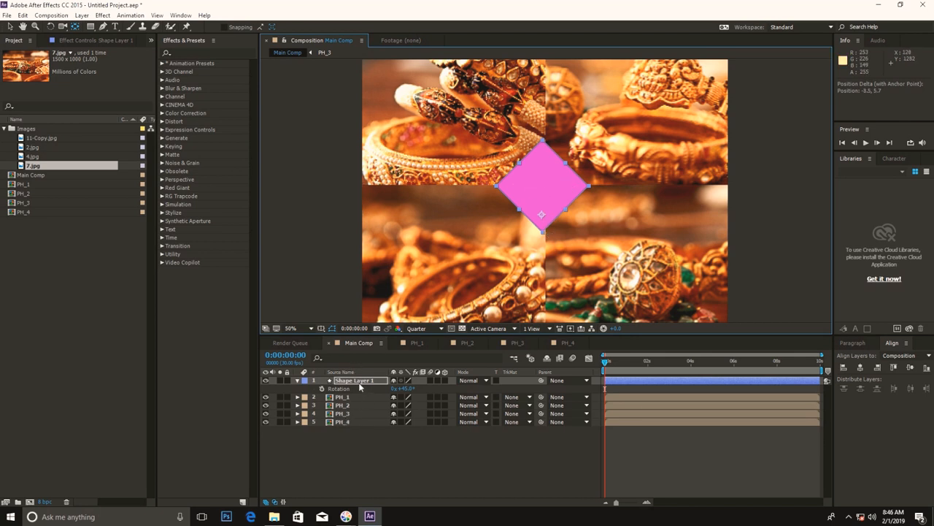
pyautogui.keyDown('ctrl'); pyautogui.doubleClick(74, 29); pyautogui.keyUp('ctrl')
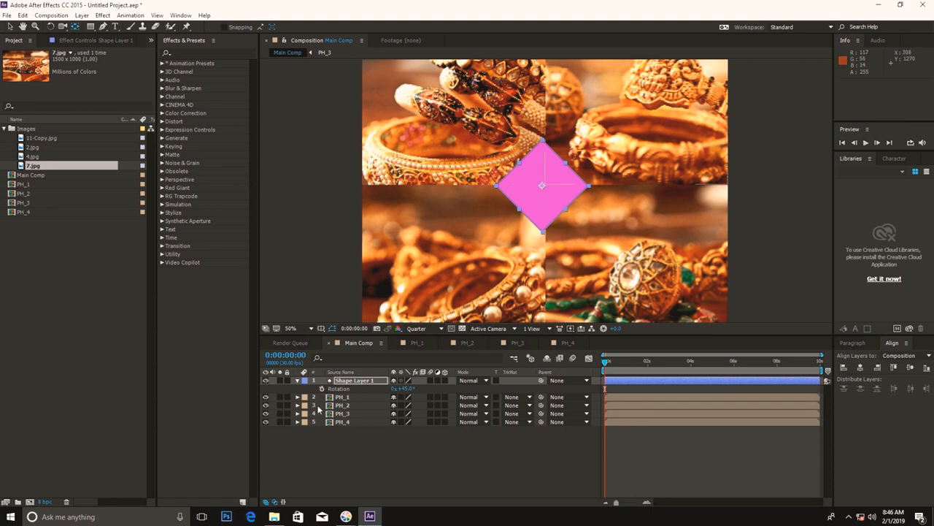
pyautogui.click(408, 480)
# Set the scale of Shape Layer 1 to 0%.
pyautogui.click(359, 380)
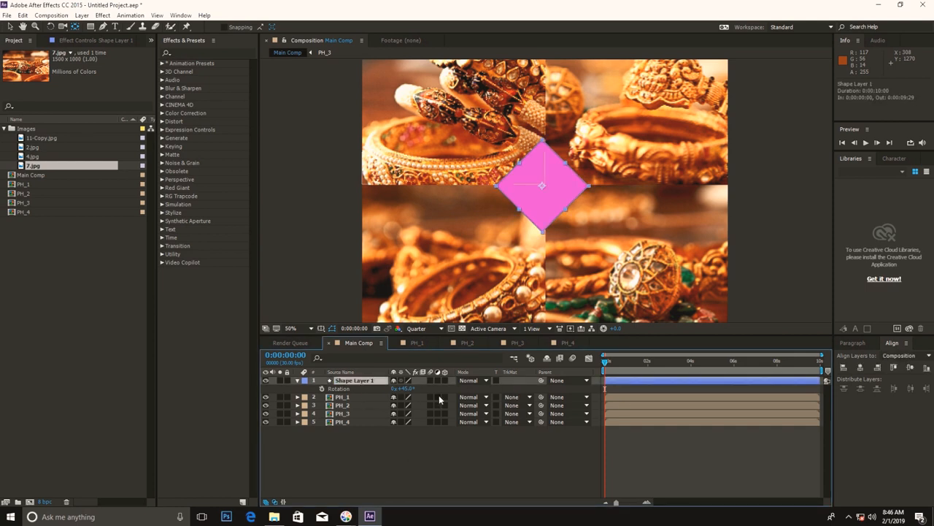
pyautogui.press('s')
pyautogui.click(406, 390)
pyautogui.write('0.0,0.0')
pyautogui.press('Return')
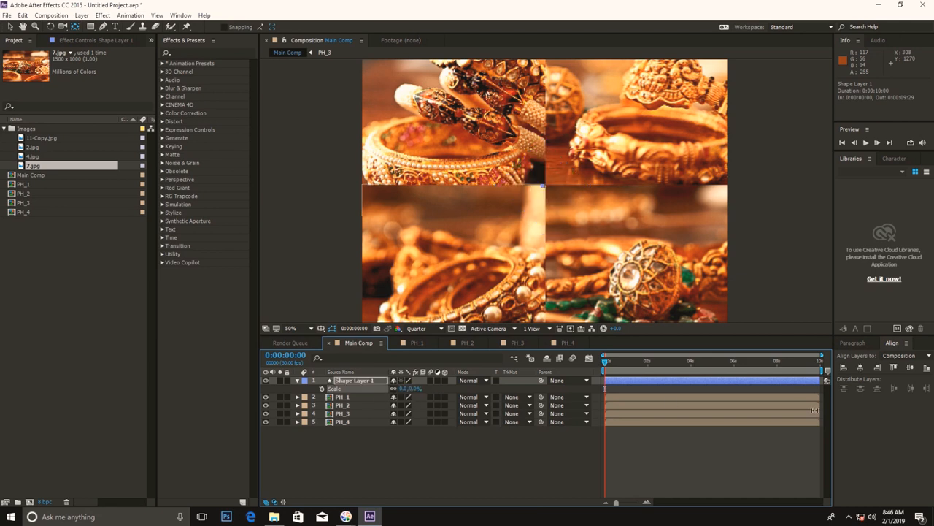
pyautogui.click(536, 445)
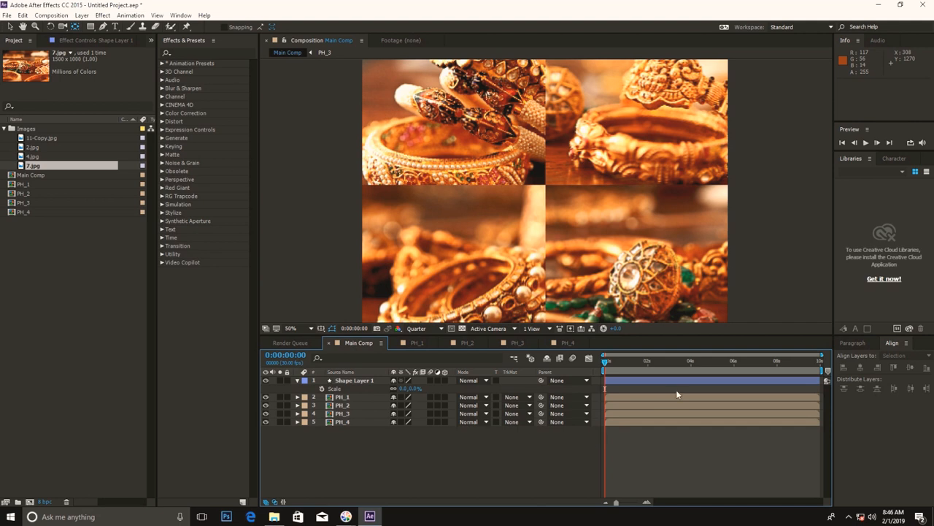
pyautogui.click(647, 365)
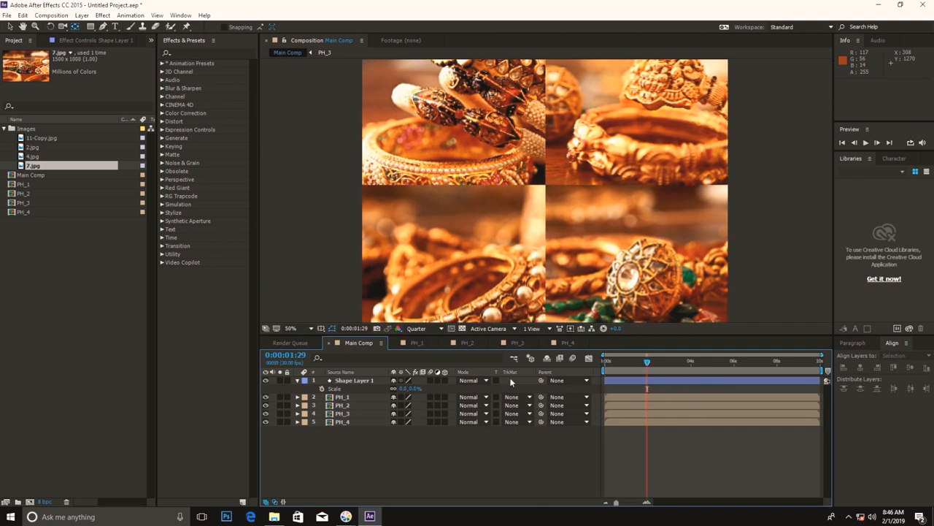
pyautogui.click(404, 389)
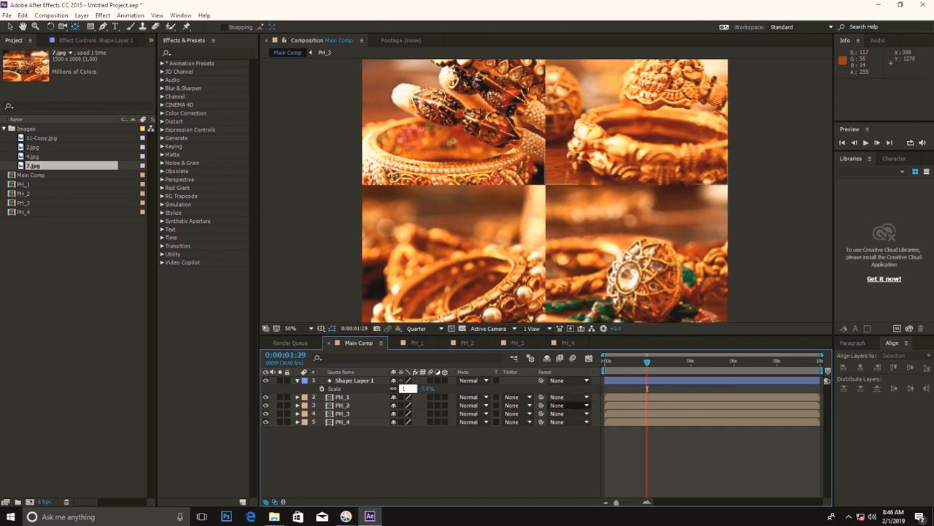
pyautogui.write('100')
pyautogui.click(441, 472)
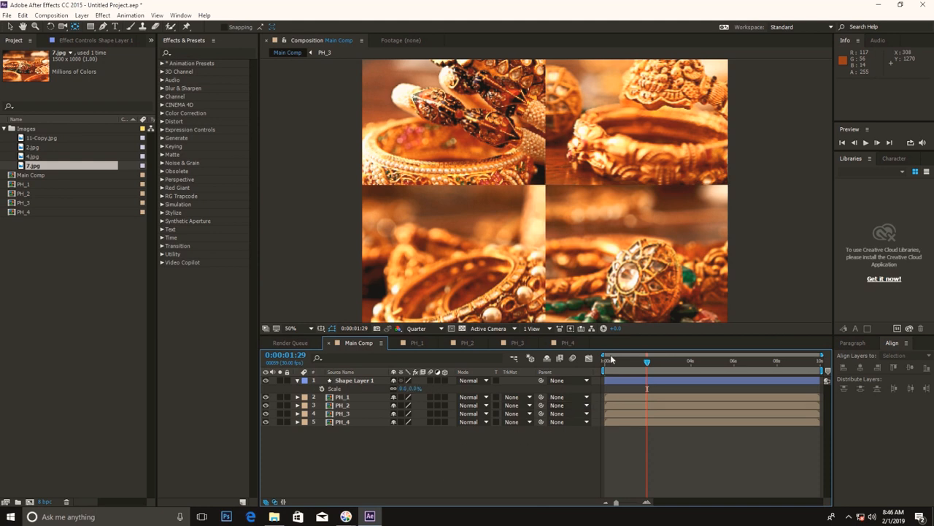
# Add a scale keyframe for Shape Layer 1 at 0:00:00:00 with the 0% value.
pyautogui.moveTo(612, 360); pyautogui.dragTo(594, 367)
pyautogui.click(322, 389)
pyautogui.click(645, 363)
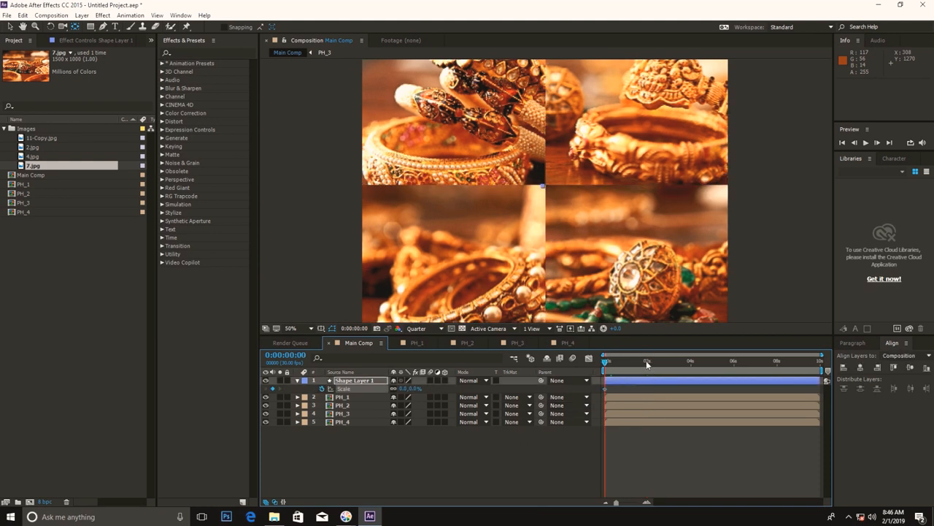
# Jump the current time to 0:00:00:10, on to 0:00:10:00, and back to 0:00:00:10.
pyautogui.moveTo(646, 363); pyautogui.dragTo(624, 362)
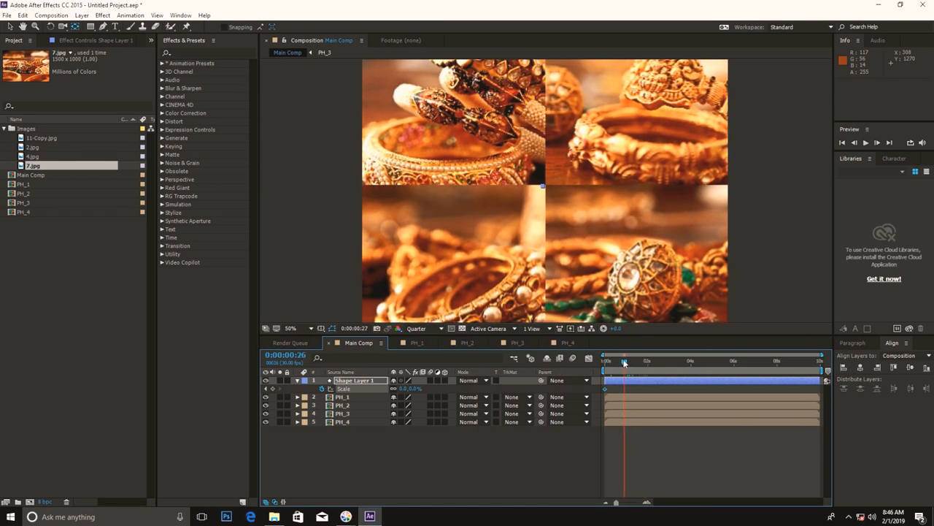
pyautogui.click(363, 329)
pyautogui.write('10')
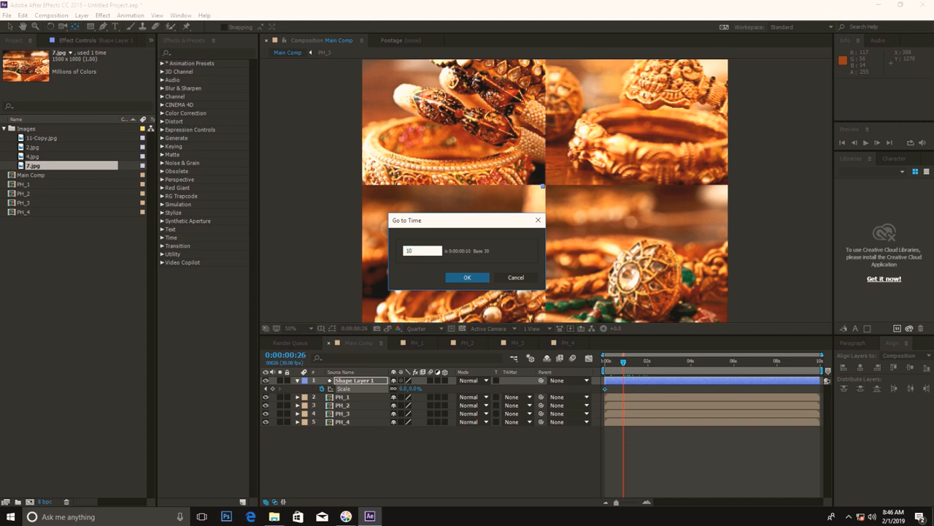
pyautogui.press('Return')
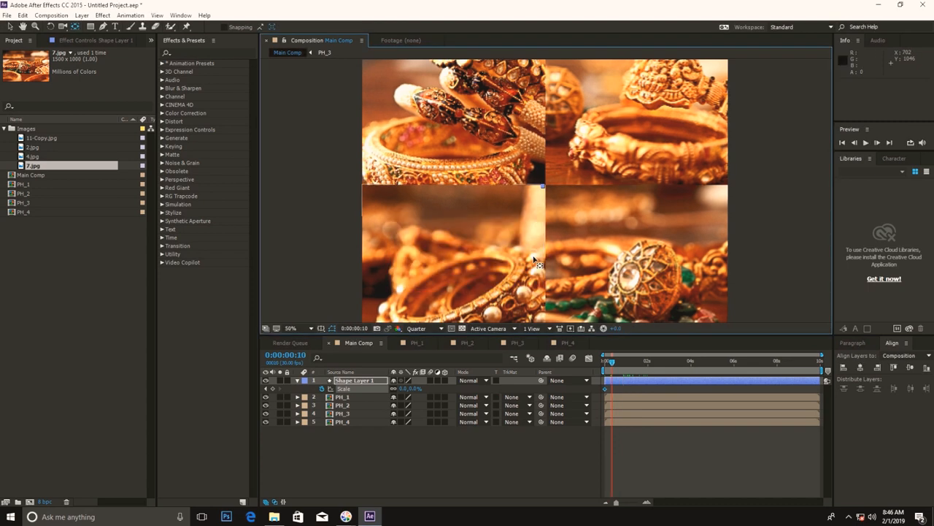
pyautogui.click(365, 330)
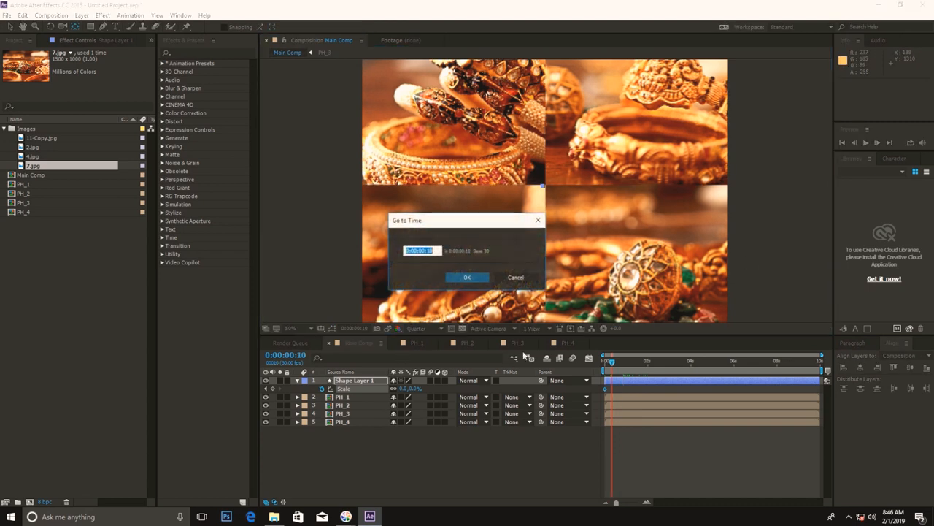
pyautogui.write('1')
pyautogui.write('0:00')
pyautogui.press('Return')
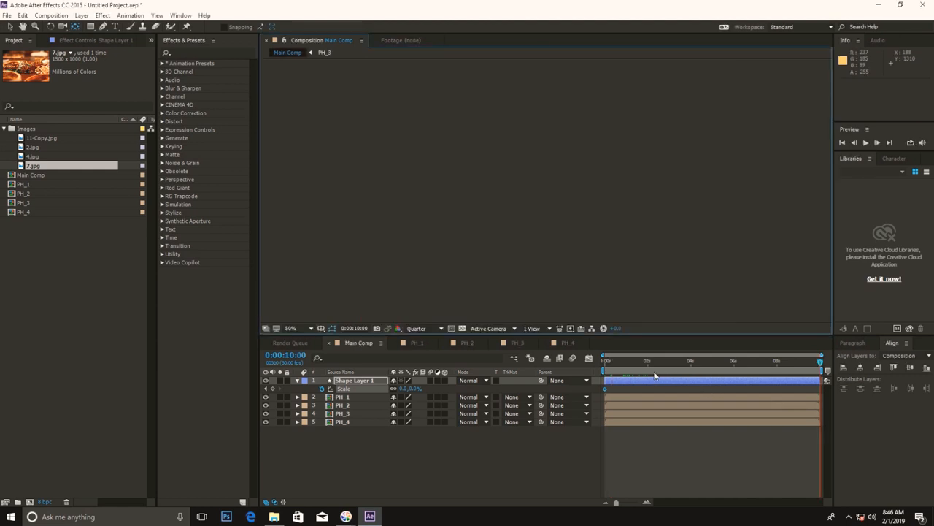
pyautogui.click(355, 328)
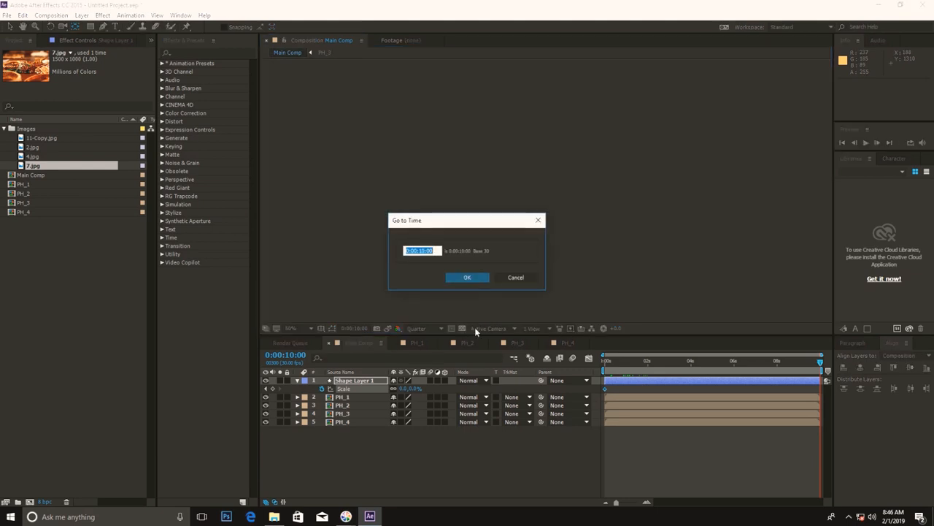
pyautogui.write('10')
pyautogui.press('Return')
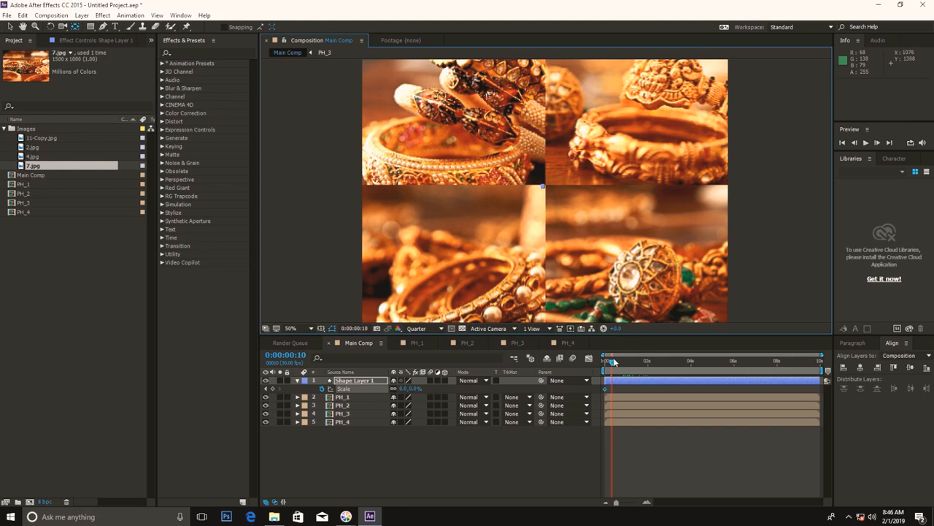
# Add a second scale keyframe of 100% for Shape Layer 1 at 0:00:01:00.
pyautogui.moveTo(613, 363); pyautogui.dragTo(628, 368)
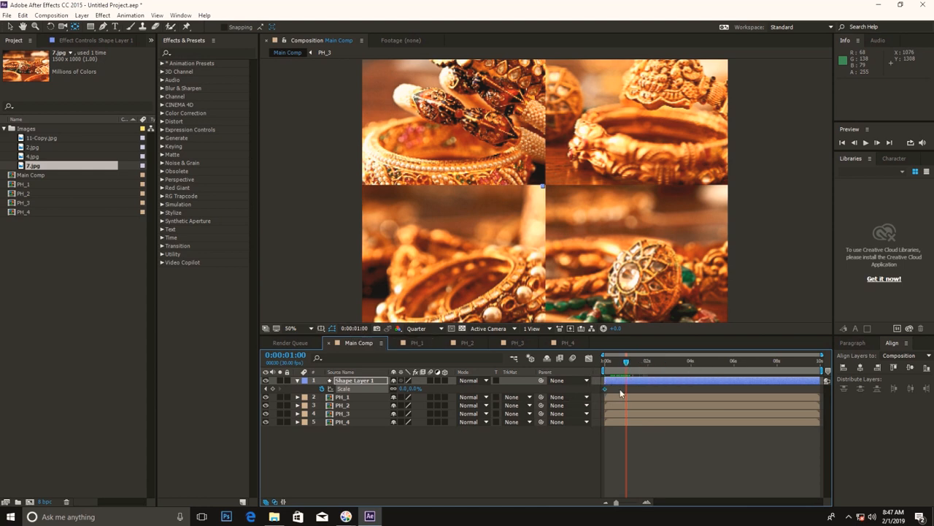
pyautogui.scroll(3, 623, 397)
pyautogui.moveTo(685, 504); pyautogui.dragTo(649, 499)
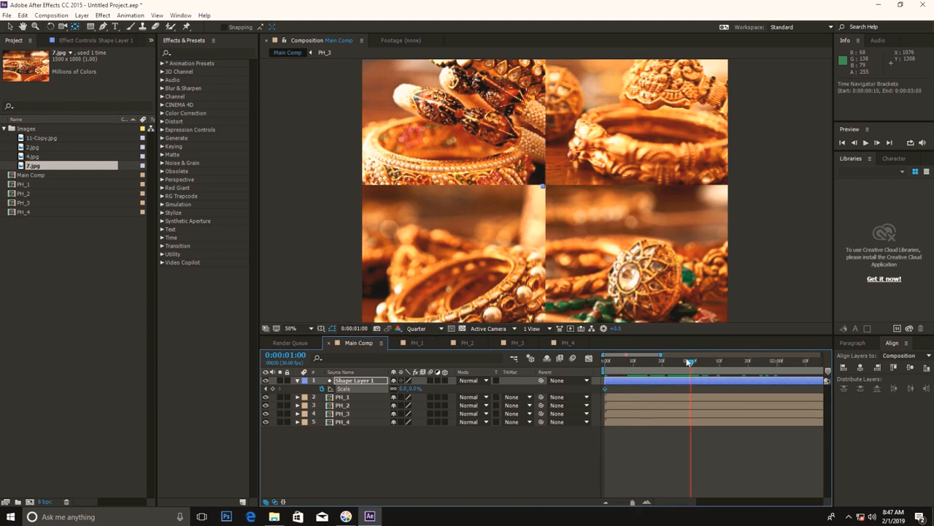
pyautogui.scroll(2, 688, 368)
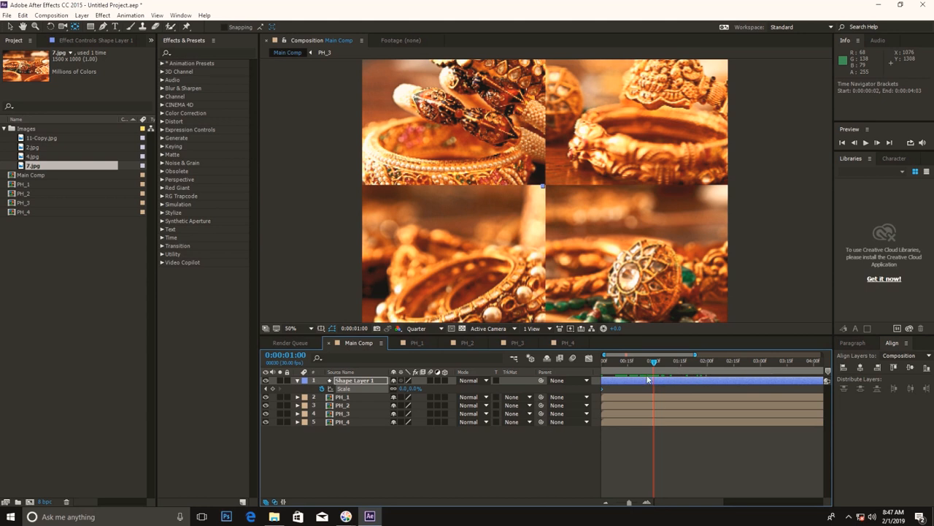
pyautogui.moveTo(692, 502); pyautogui.dragTo(663, 498)
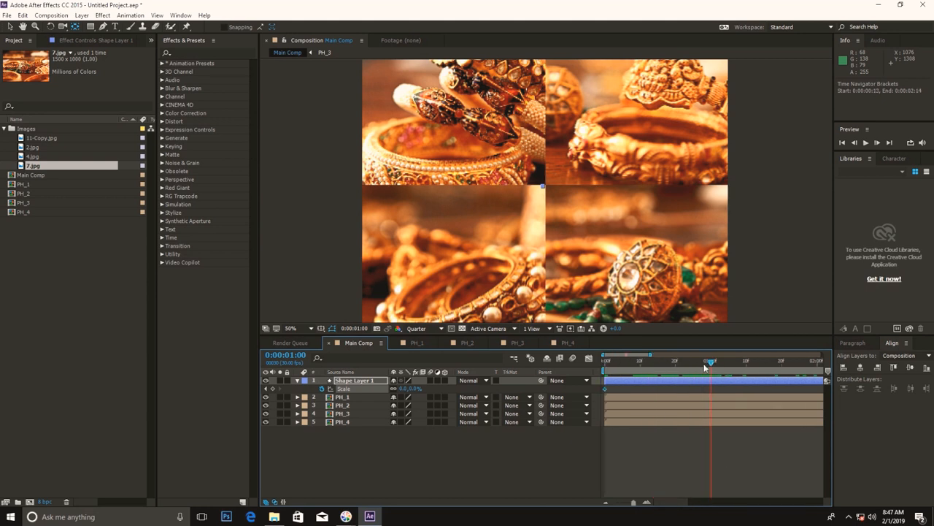
pyautogui.click(405, 389)
pyautogui.write('100')
pyautogui.press('Return')
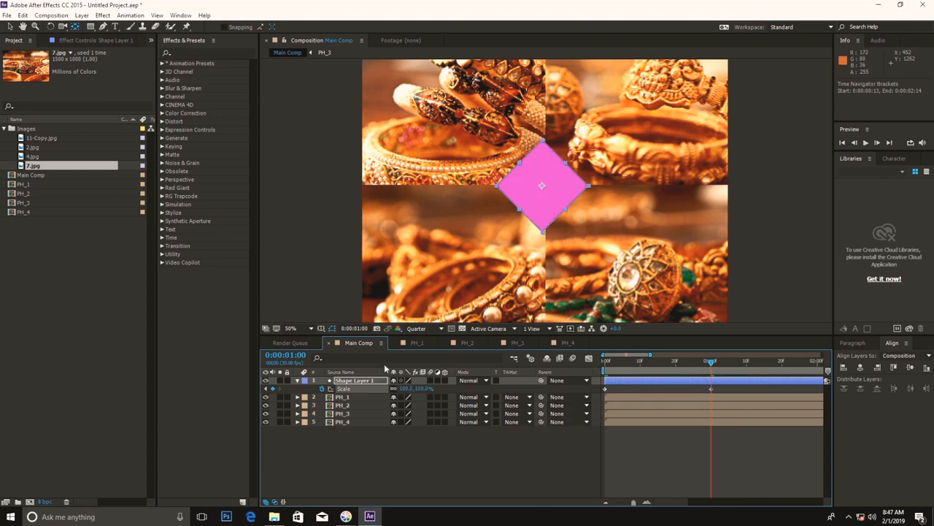
# Enlarge the pink square to 388% scale at the 0:00:01:00 keyframe and deselect the layer.
pyautogui.moveTo(406, 389); pyautogui.dragTo(537, 429)
pyautogui.press(',')
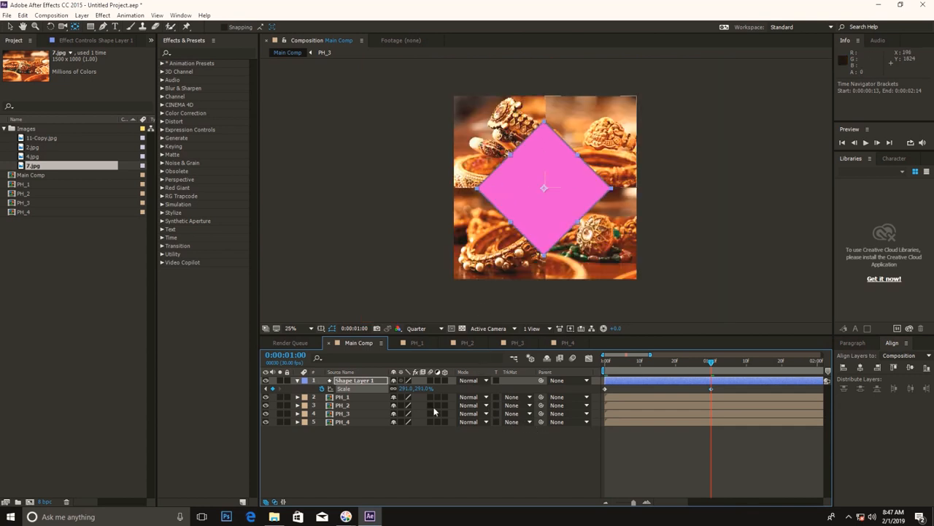
pyautogui.moveTo(408, 389); pyautogui.dragTo(495, 427)
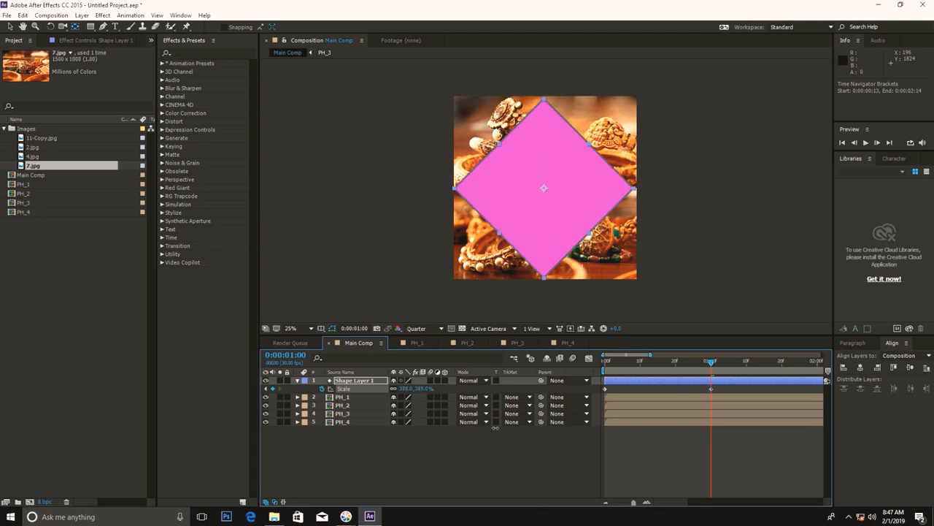
pyautogui.click(466, 462)
pyautogui.scroll(4, 502, 296)
pyautogui.scroll(1, 502, 296)
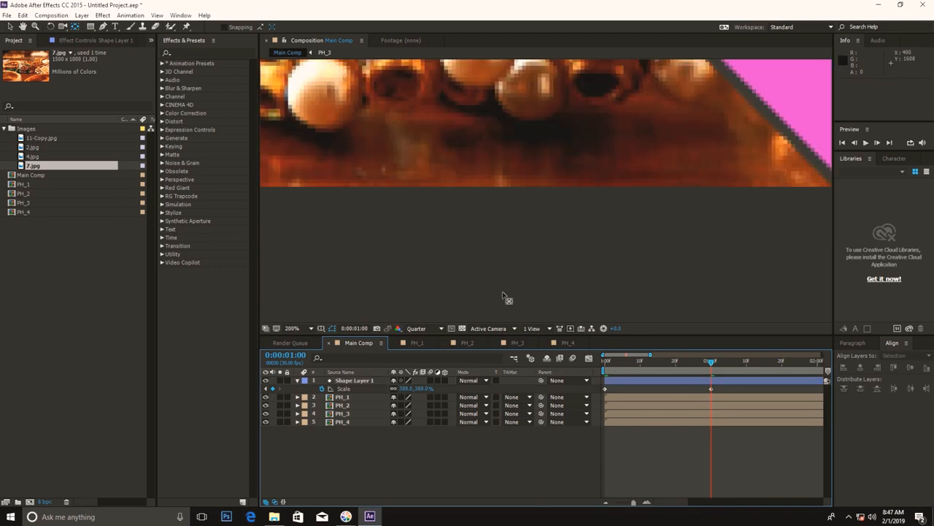
# Set the stroke width of Shape Layer 1 to 0 px and deselect the layer.
pyautogui.scroll(-3, 504, 298)
pyautogui.click(338, 381)
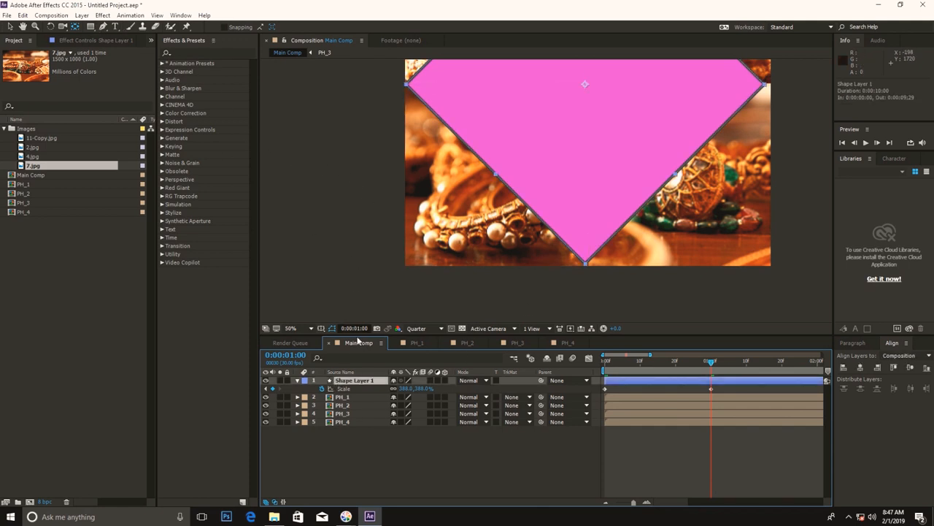
pyautogui.click(91, 27)
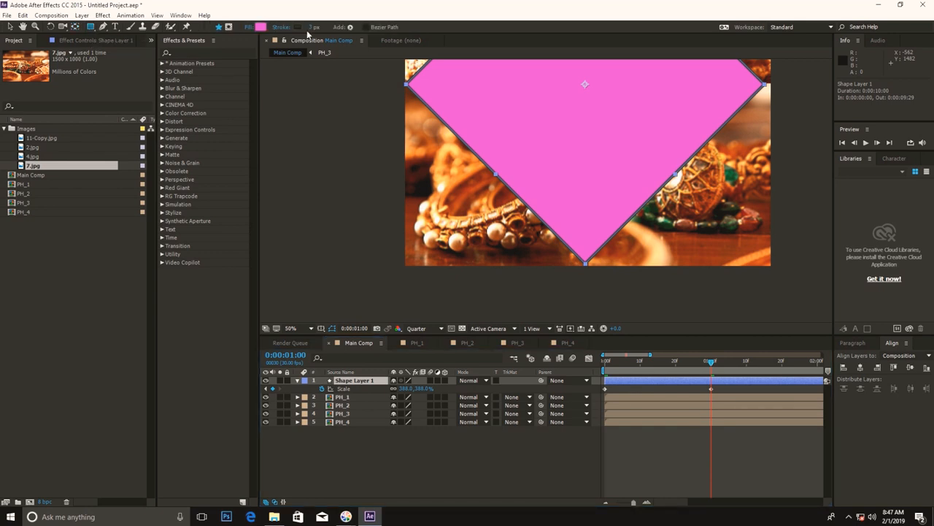
pyautogui.moveTo(313, 28); pyautogui.dragTo(269, 37)
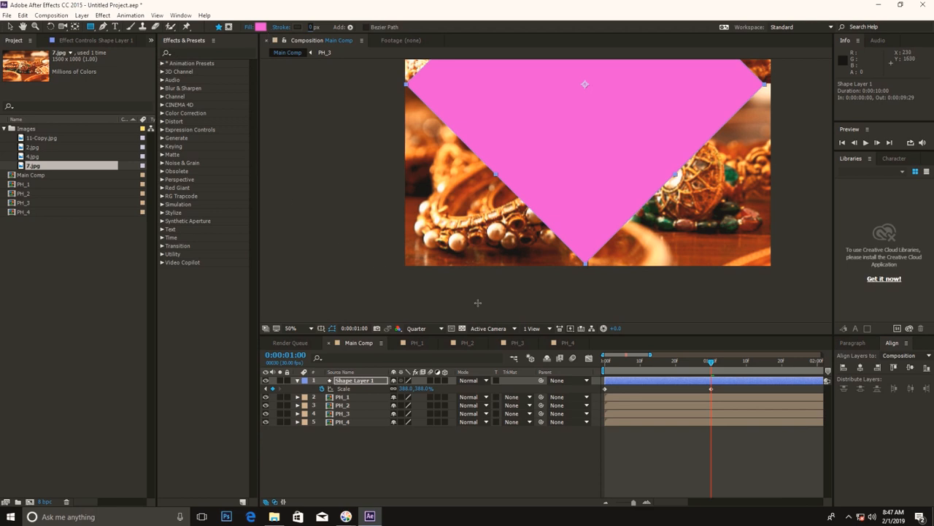
pyautogui.click(387, 443)
pyautogui.click(261, 27)
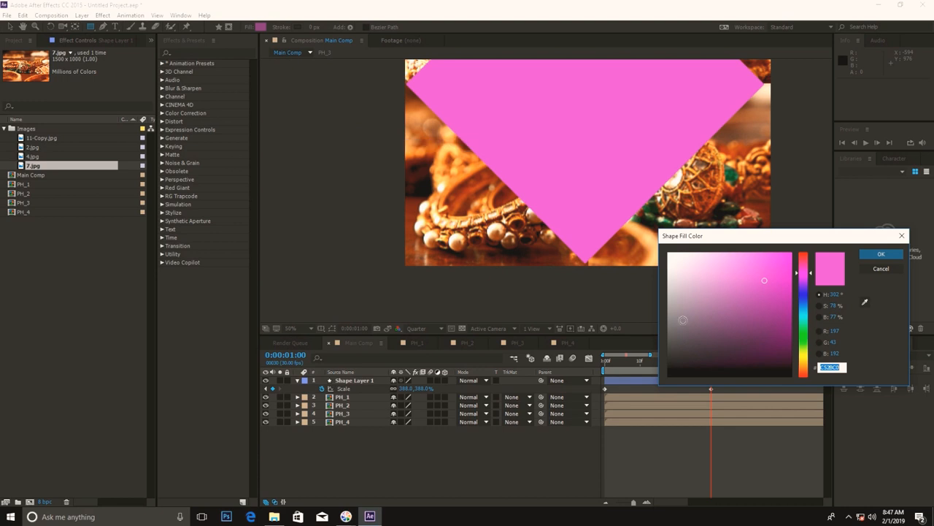
pyautogui.moveTo(683, 320); pyautogui.dragTo(663, 352)
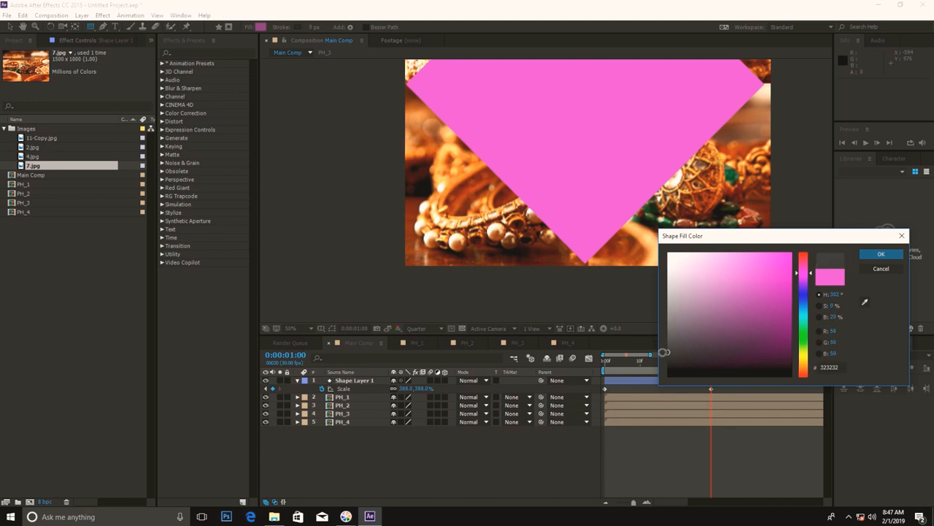
pyautogui.click(881, 268)
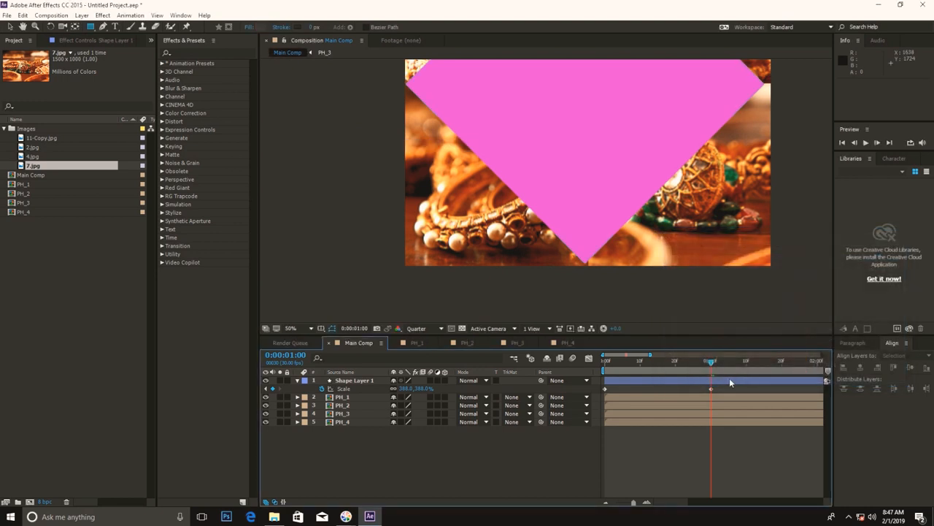
# Change the fill colour of Shape Layer 1 to dark grey 2E2E2E.
pyautogui.click(354, 381)
pyautogui.click(258, 27)
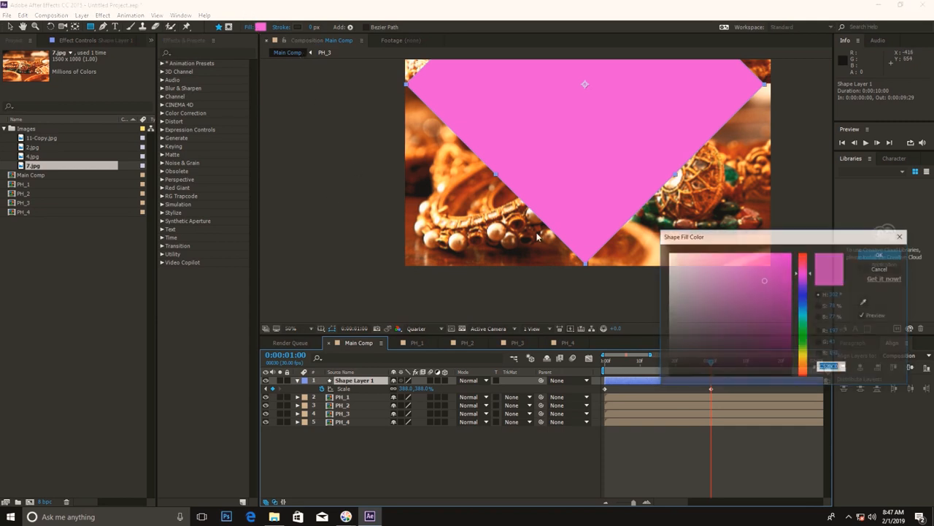
pyautogui.moveTo(682, 331); pyautogui.dragTo(660, 354)
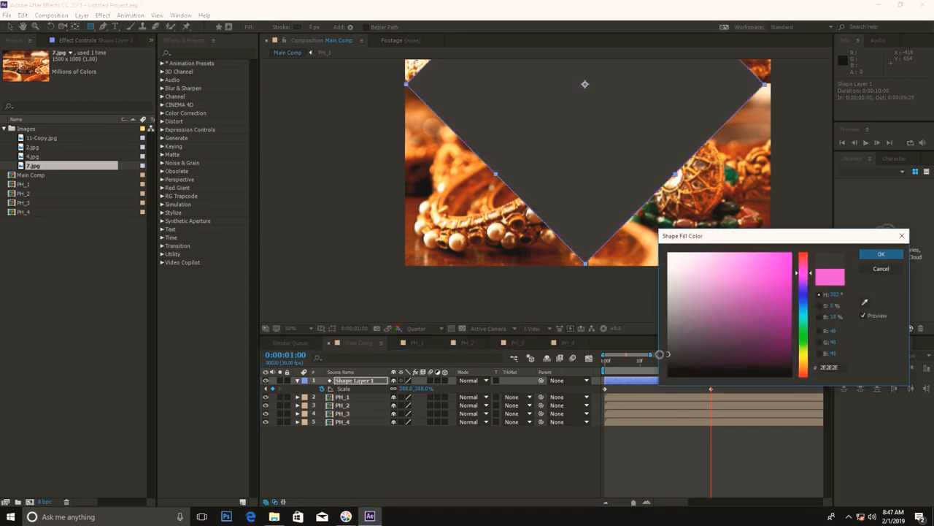
pyautogui.click(882, 254)
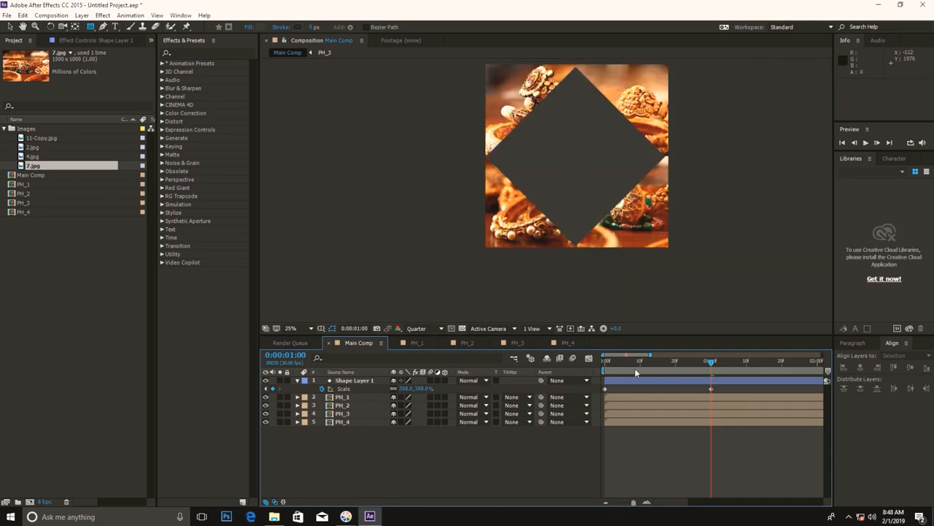
# Move the second scale keyframe of Shape Layer 1 to 0:00:00:15 and preview the animation from the start.
pyautogui.press('space')
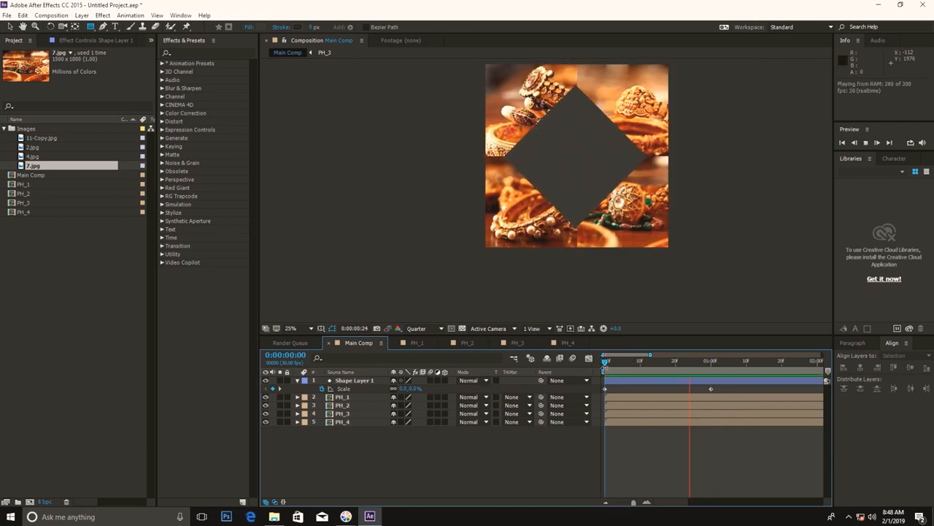
pyautogui.moveTo(717, 363); pyautogui.dragTo(657, 362)
pyautogui.click(701, 391)
pyautogui.moveTo(711, 389); pyautogui.dragTo(658, 389)
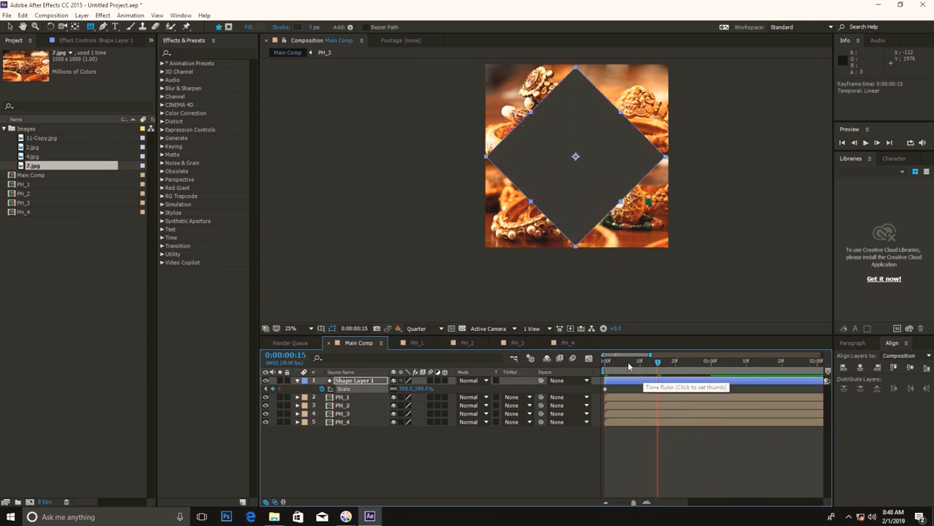
pyautogui.press('Home')
pyautogui.press('space')
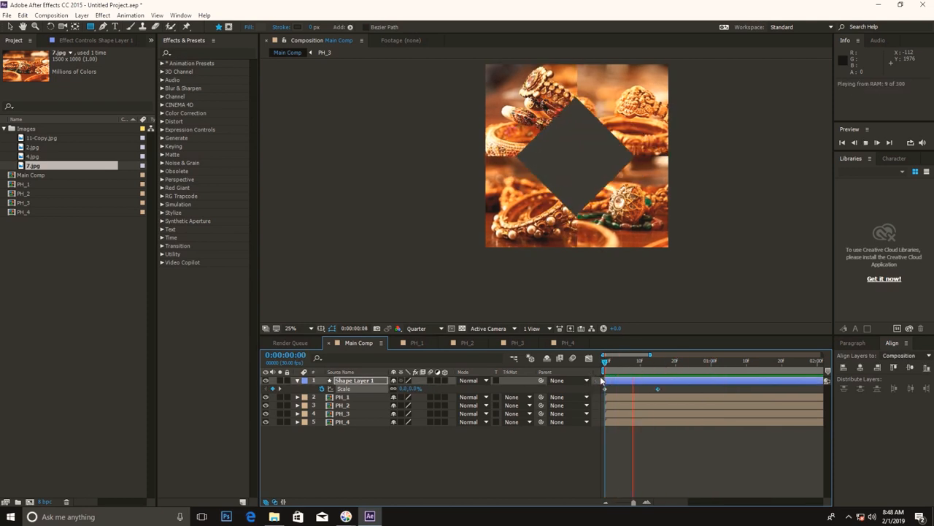
pyautogui.press('space')
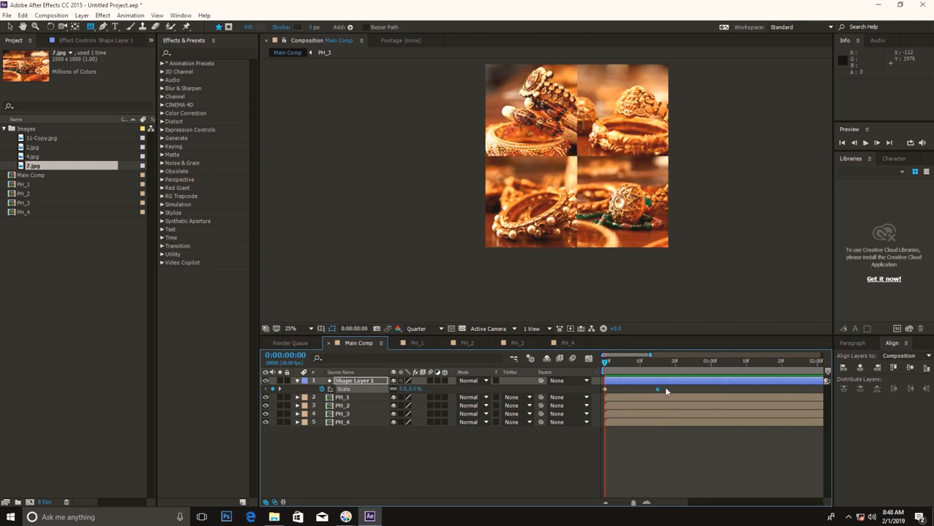
# Apply Easy Ease to both scale keyframes of Shape Layer 1.
pyautogui.moveTo(667, 386); pyautogui.dragTo(605, 398)
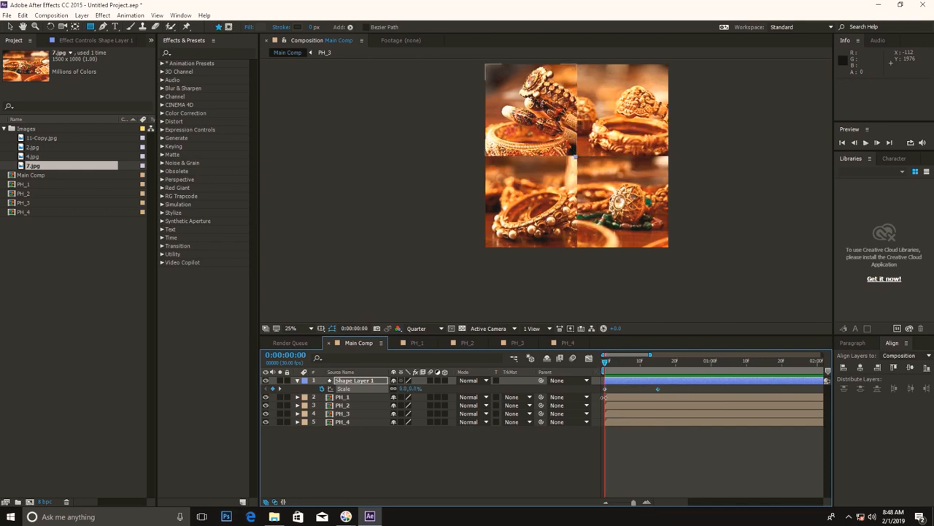
pyautogui.rightClick(659, 391)
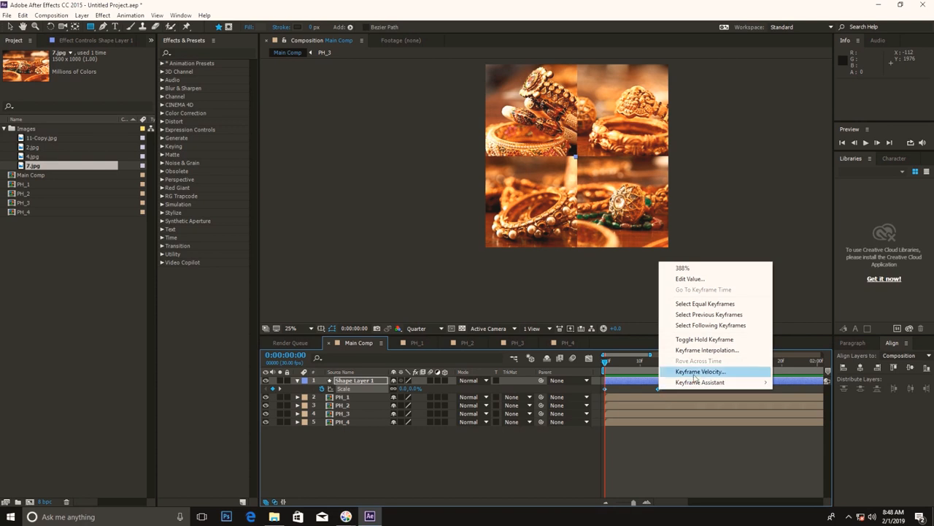
pyautogui.moveTo(730, 387)
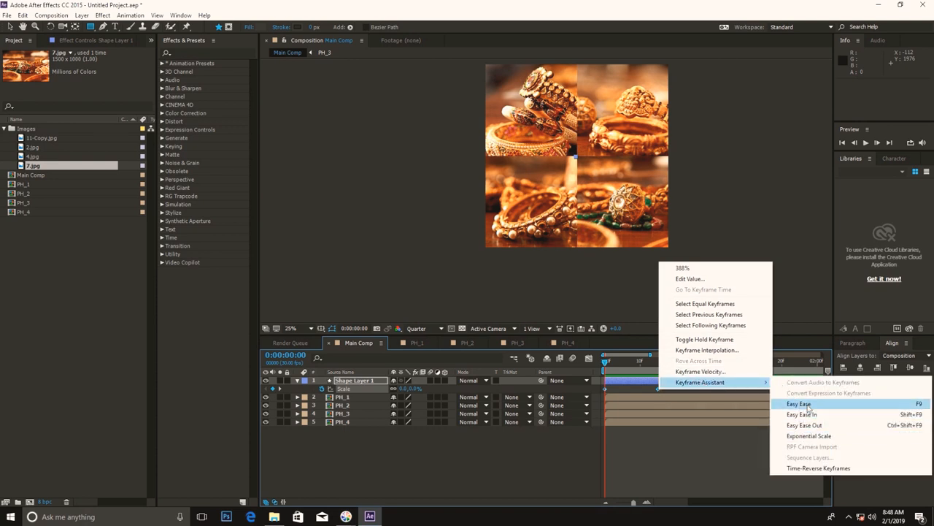
pyautogui.click(809, 403)
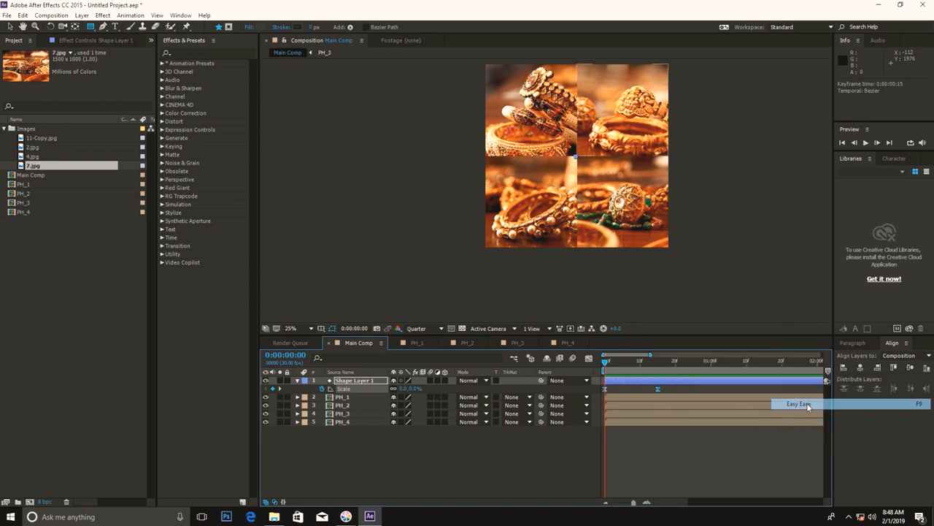
# Reshape the scale speed graph so the speed peaks near the start and tapers off slowly, and preview the animation.
pyautogui.click(589, 357)
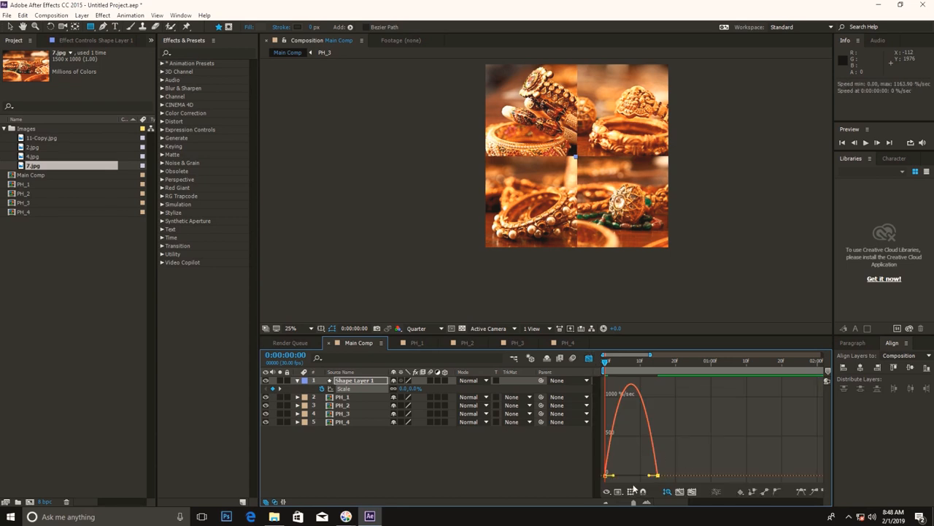
pyautogui.moveTo(649, 476); pyautogui.dragTo(612, 384)
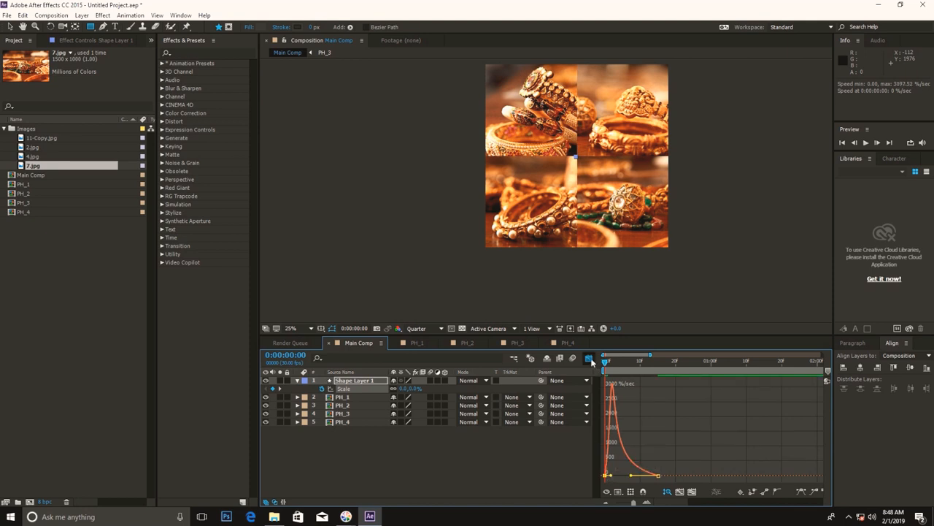
pyautogui.click(588, 357)
pyautogui.press('space')
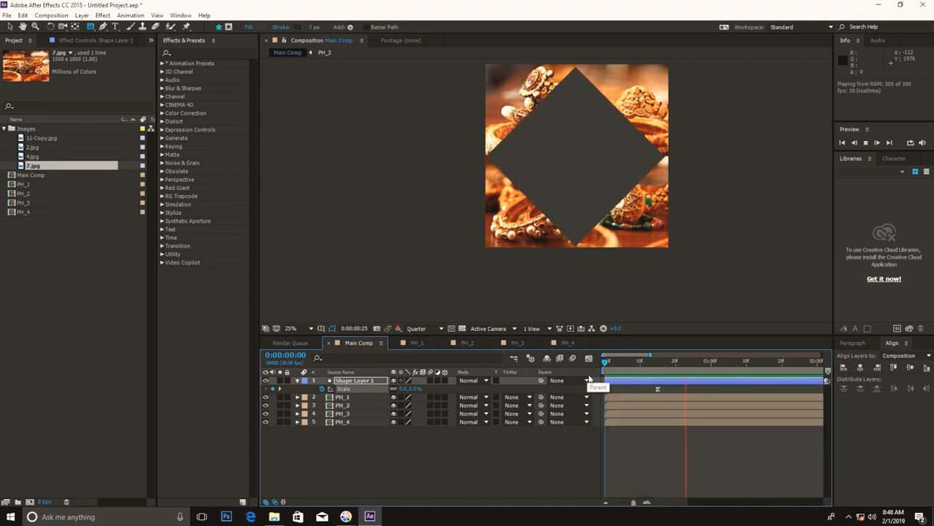
# Move the second scale keyframe of Shape Layer 1 to 0:00:00:29, preview the slower animation and deselect the layer.
pyautogui.click(613, 362)
pyautogui.moveTo(616, 364); pyautogui.dragTo(742, 392)
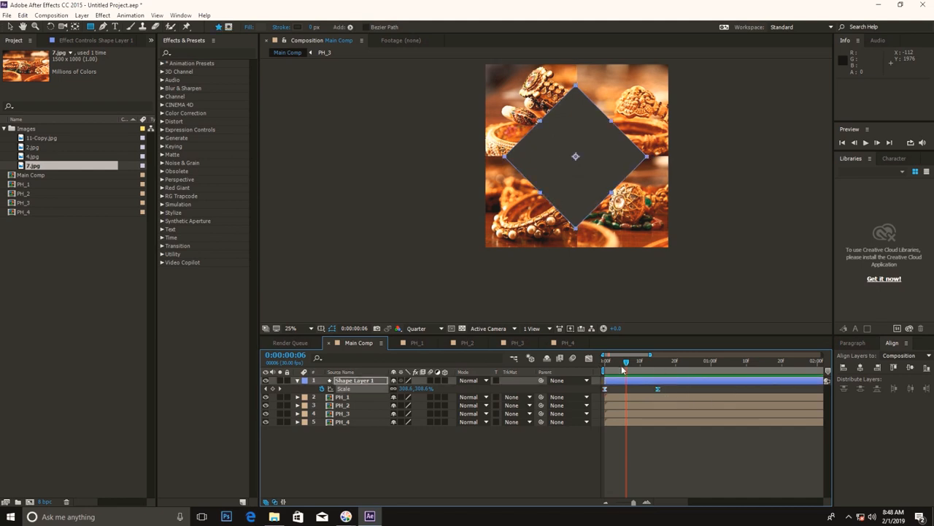
pyautogui.press('-')
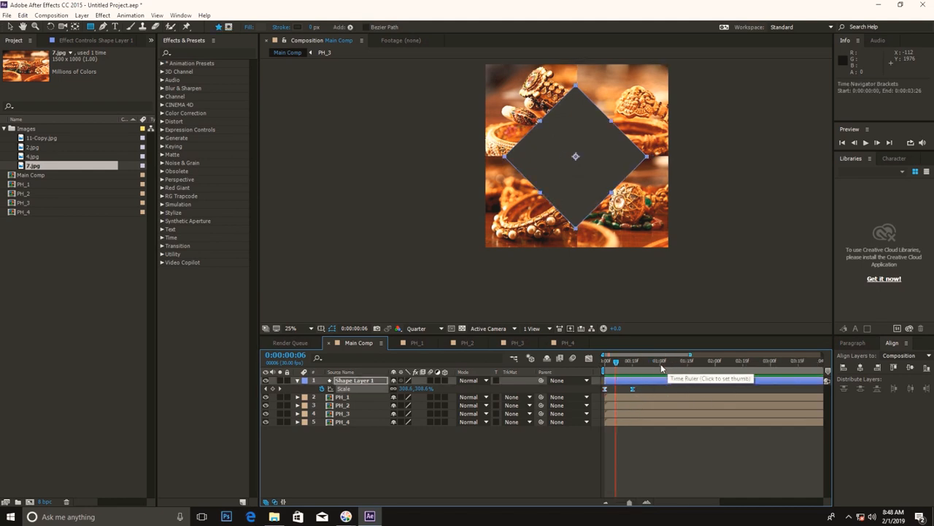
pyautogui.click(659, 362)
pyautogui.moveTo(632, 389); pyautogui.dragTo(657, 389)
pyautogui.press('space')
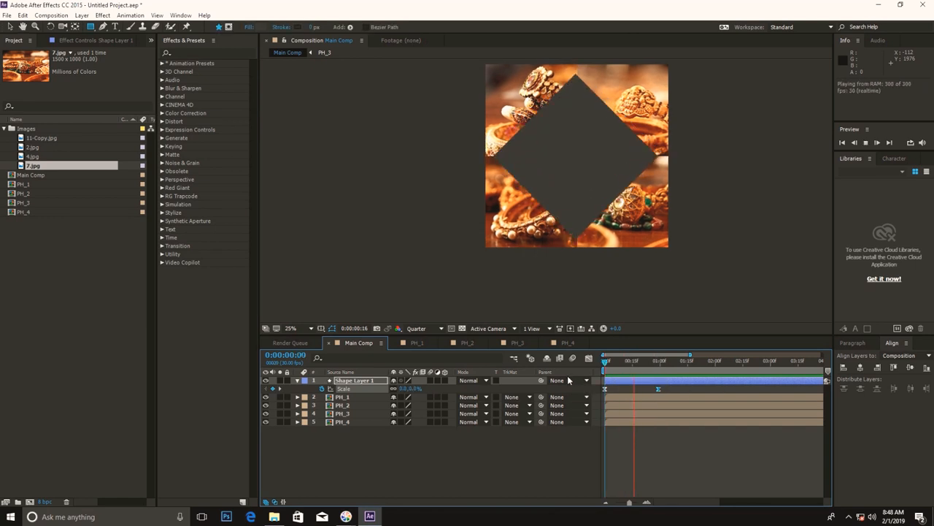
pyautogui.press('space')
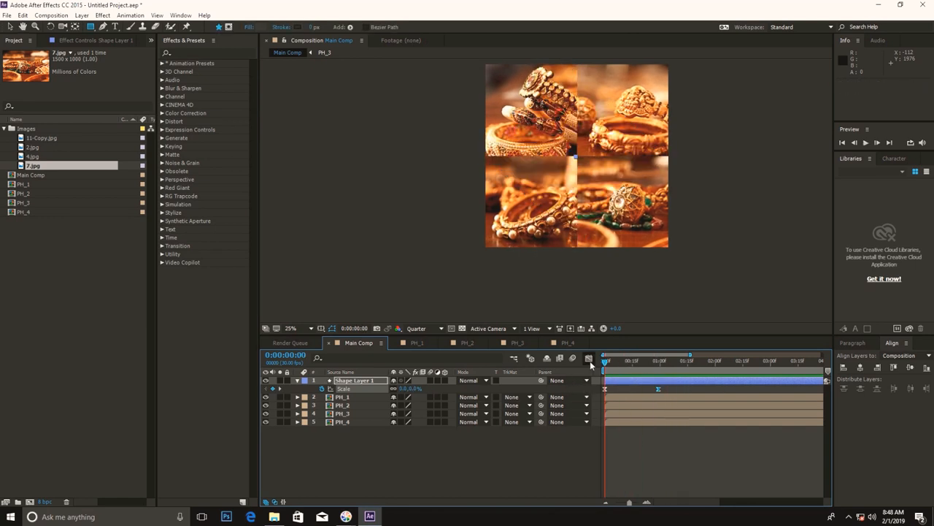
pyautogui.click(573, 452)
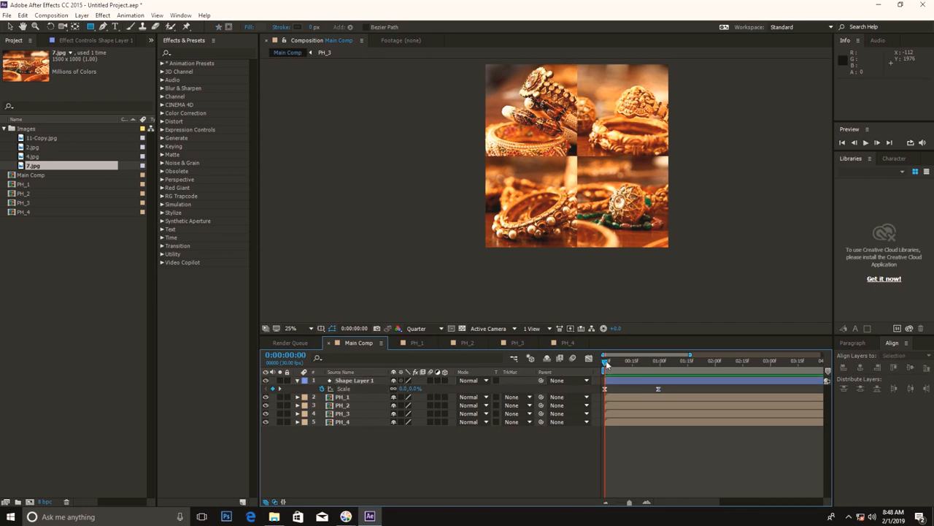
# Move the current time to 0:00:00:29 and duplicate Shape Layer 1.
pyautogui.moveTo(605, 361); pyautogui.dragTo(659, 372)
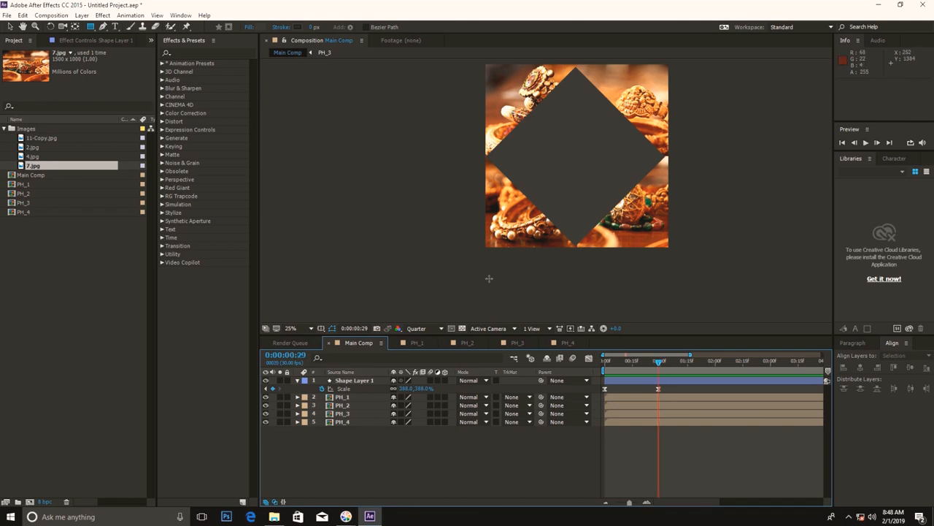
pyautogui.click(361, 381)
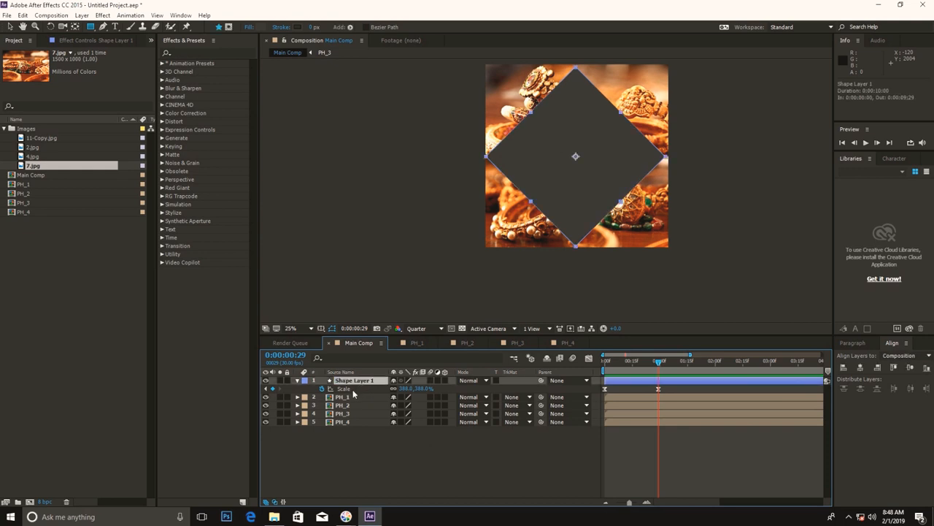
pyautogui.hotkey('ctrl', 'd')
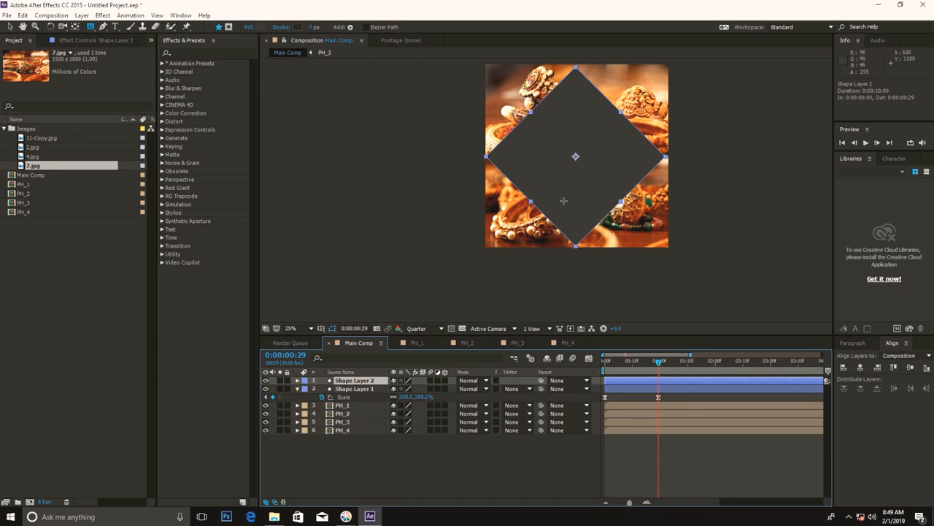
# Rename the original Shape Layer 1 as Grey.
pyautogui.click(375, 383)
pyautogui.press('Return')
pyautogui.click(363, 389)
pyautogui.rightClick(363, 388)
pyautogui.click(406, 385)
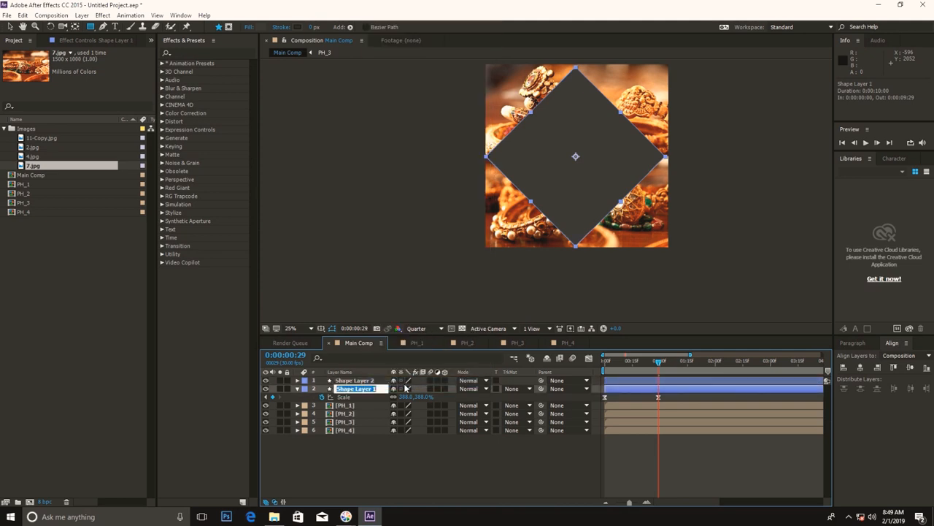
pyautogui.write('Grey')
# Rename the duplicated Shape Layer 2 as ac.
pyautogui.rightClick(382, 384)
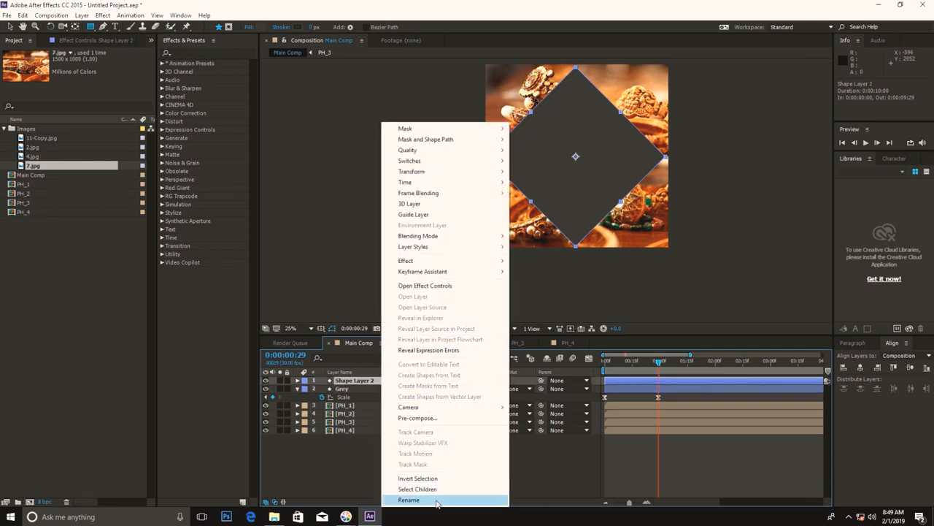
pyautogui.click(420, 499)
pyautogui.write('ac')
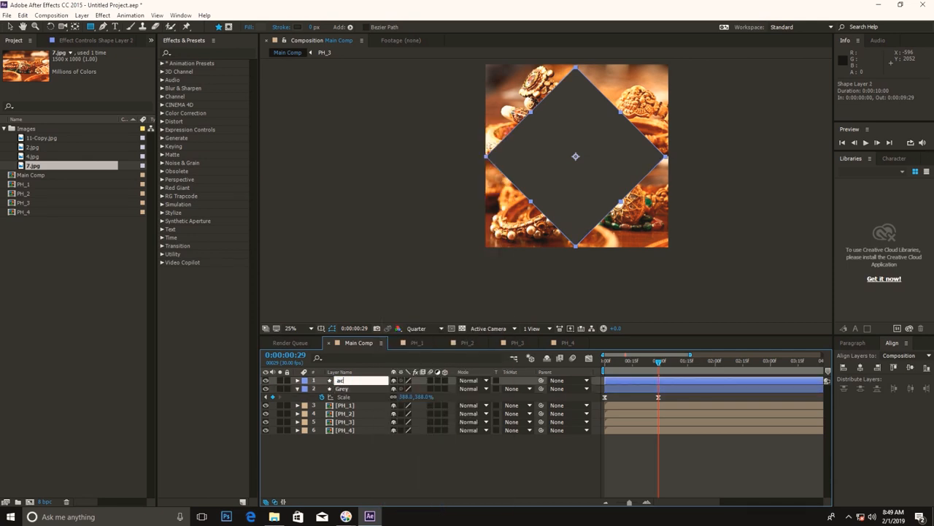
pyautogui.press('Return')
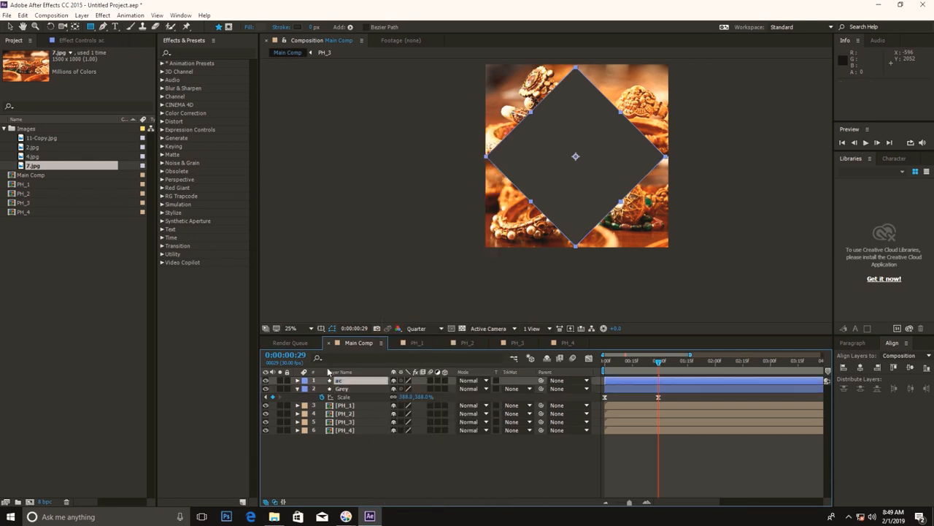
# Rename the duplicated shape layer above Grey as Black.
pyautogui.rightClick(336, 380)
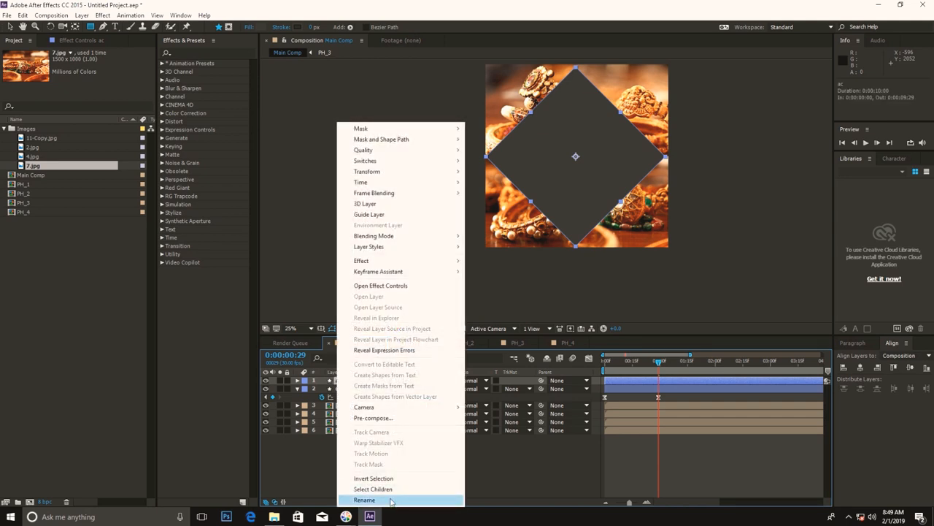
pyautogui.click(365, 500)
pyautogui.write('B')
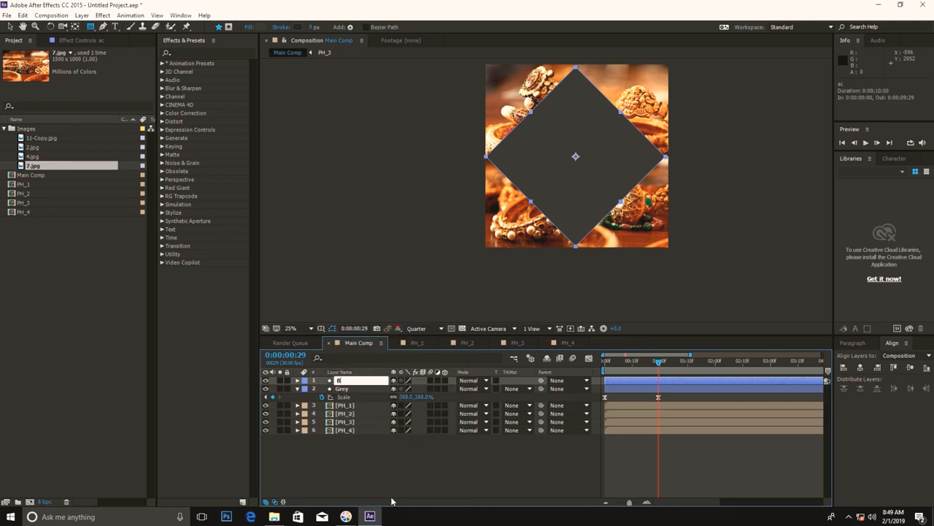
pyautogui.write('lack')
pyautogui.click(319, 478)
# Return to the first frame and set the Black shape layer's fill colour to 000000.
pyautogui.moveTo(625, 365); pyautogui.dragTo(598, 368)
pyautogui.click(370, 381)
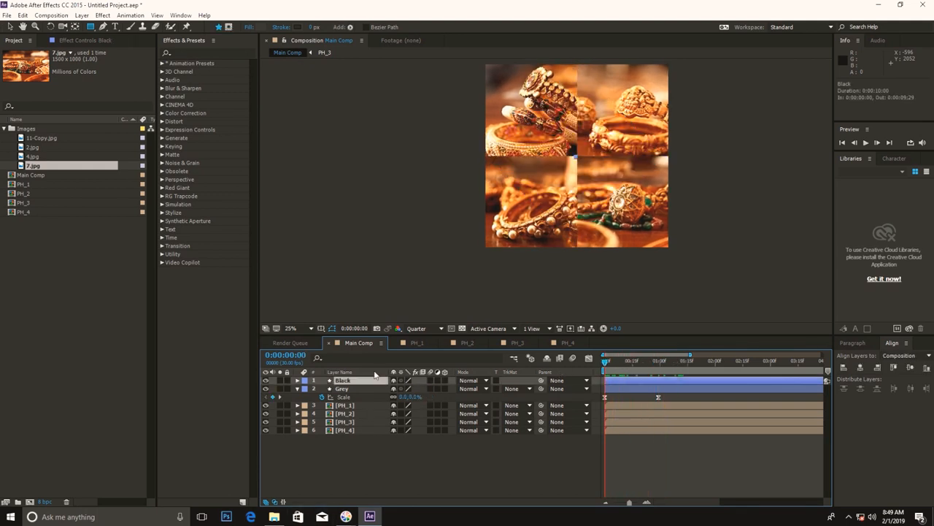
pyautogui.click(262, 27)
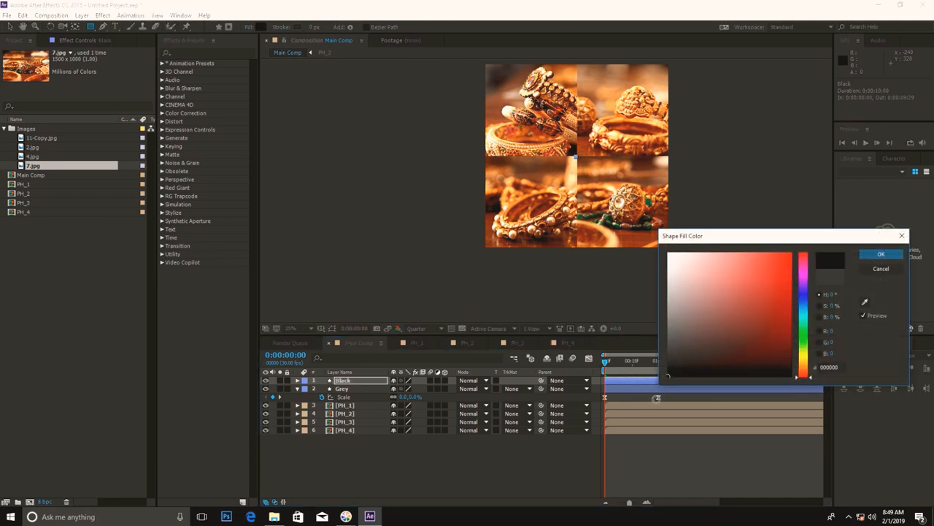
pyautogui.click(881, 254)
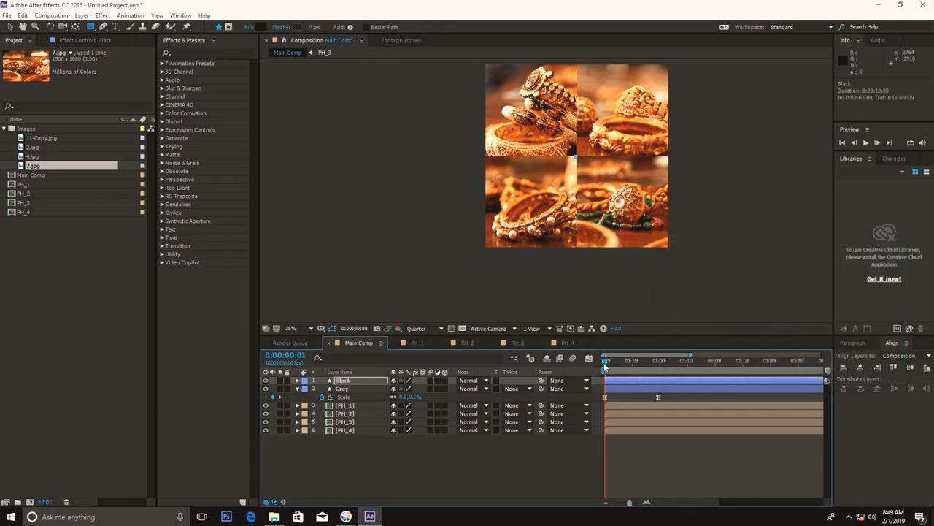
# Set the Black layer's Scale to 294% at 0:00:00:29 and preview the animation from the start.
pyautogui.moveTo(606, 363); pyautogui.dragTo(626, 370)
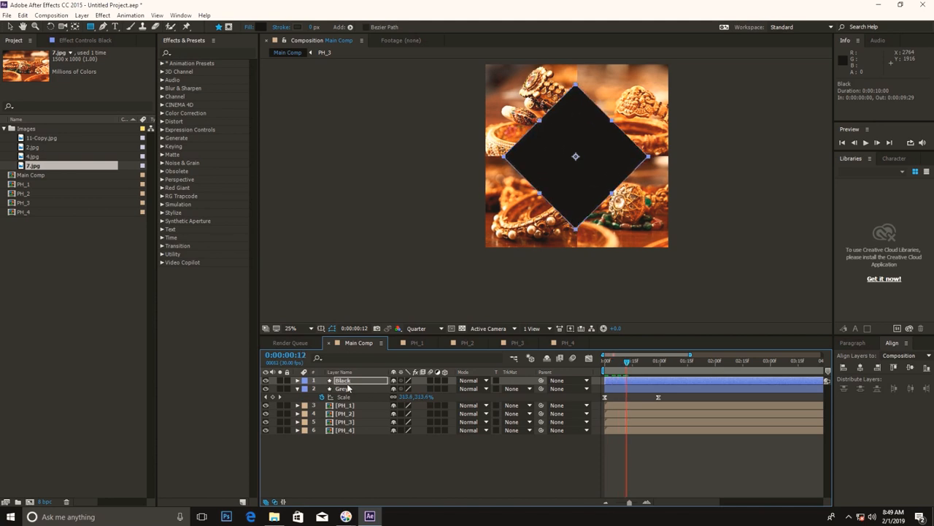
pyautogui.press('s')
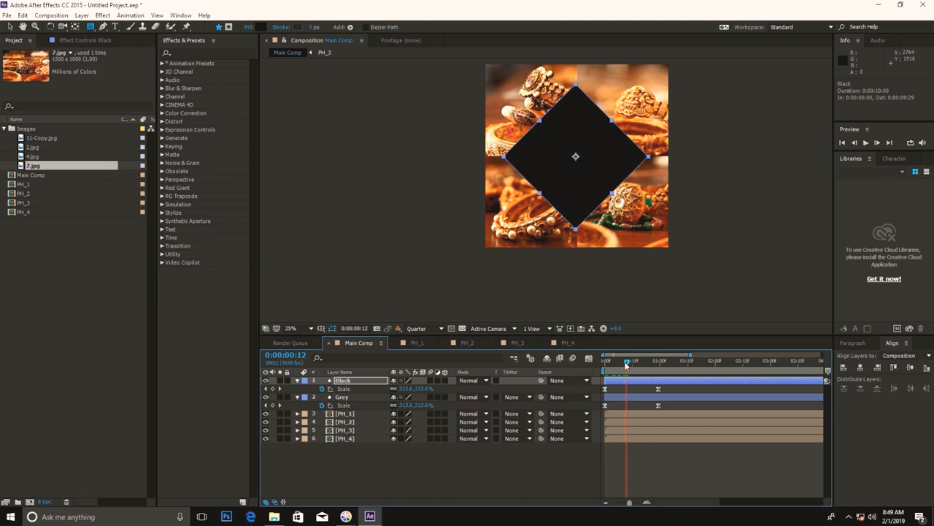
pyautogui.moveTo(626, 365); pyautogui.dragTo(655, 369)
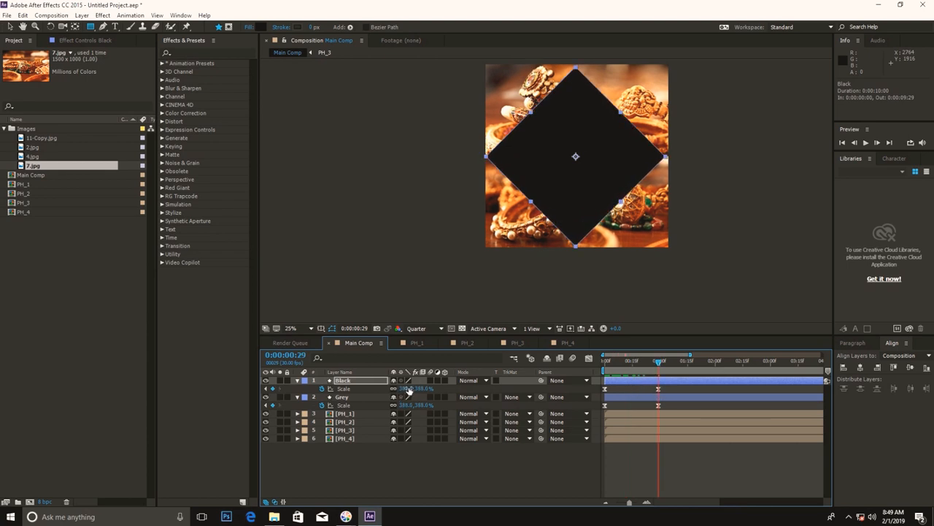
pyautogui.moveTo(410, 388); pyautogui.dragTo(369, 393)
pyautogui.click(492, 471)
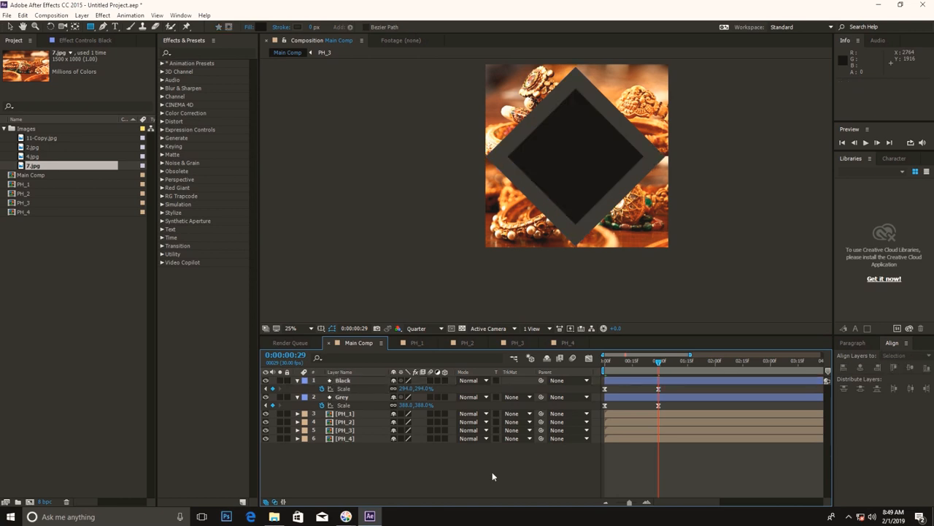
pyautogui.moveTo(656, 365); pyautogui.dragTo(552, 377)
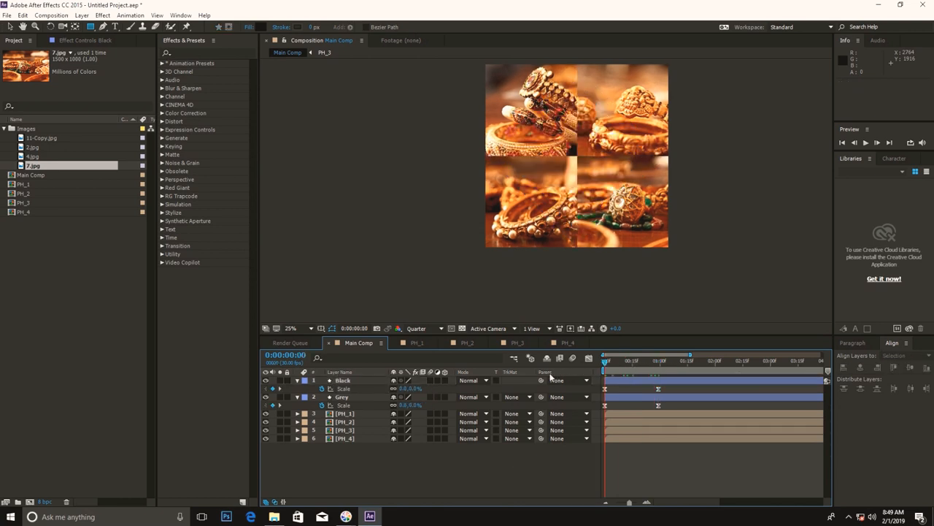
pyautogui.press('space')
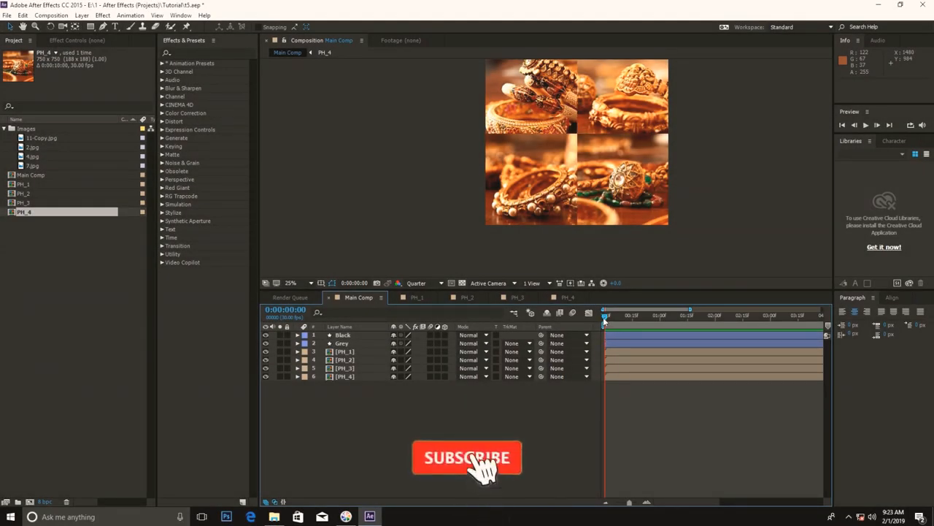
# Fit the composition in the viewer and move the current time to 0:00:00:16.
pyautogui.moveTo(603, 317); pyautogui.dragTo(624, 328)
pyautogui.click(311, 284)
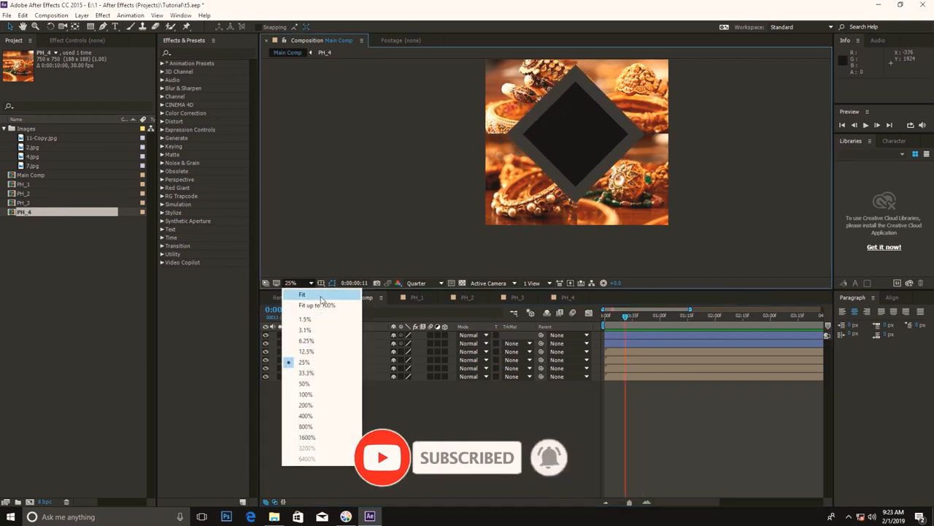
pyautogui.click(322, 303)
pyautogui.moveTo(625, 316)
pyautogui.mouseDown()
pyautogui.moveTo(658, 322)
pyautogui.moveTo(605, 322)
pyautogui.moveTo(623, 328)
pyautogui.mouseUp()
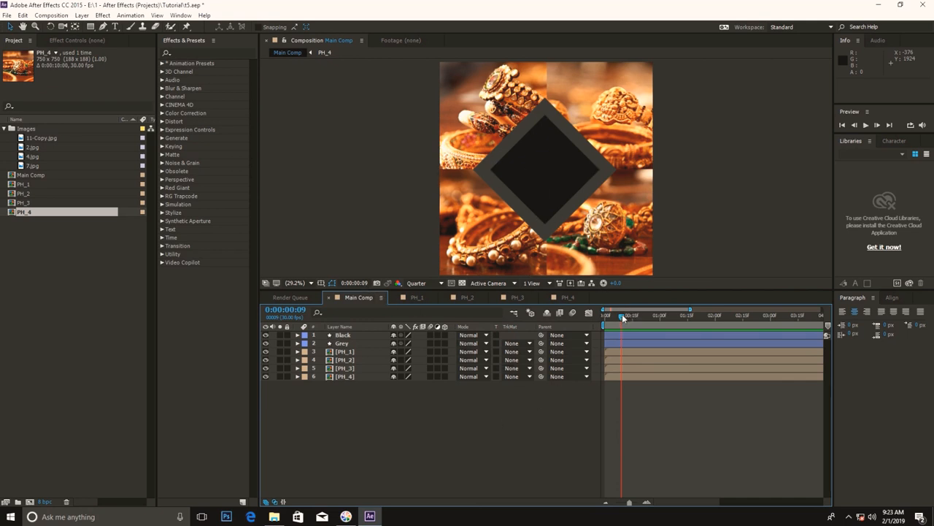
pyautogui.moveTo(622, 316); pyautogui.dragTo(635, 318)
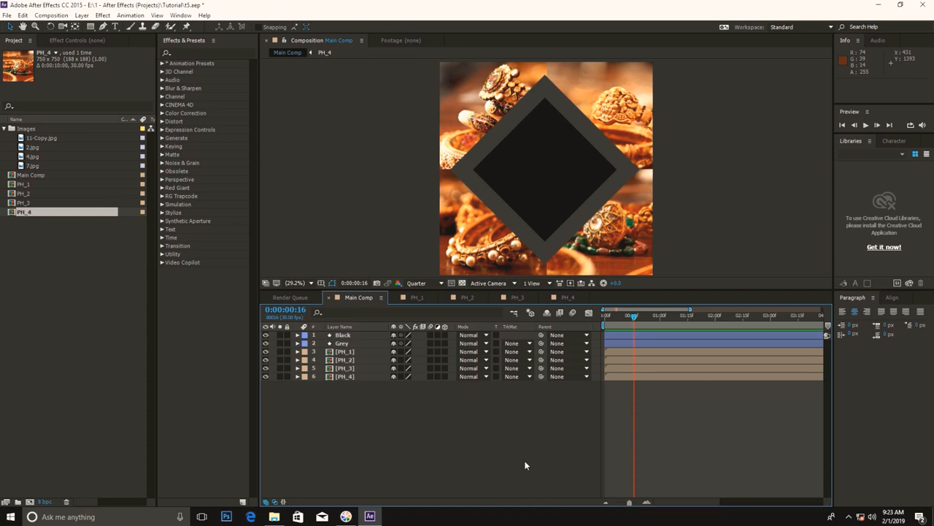
# Add a new text layer starting with the letter F and try to set its font to Betty Lavea.
pyautogui.hotkey('ctrl', 'alt', 'shift', 't')
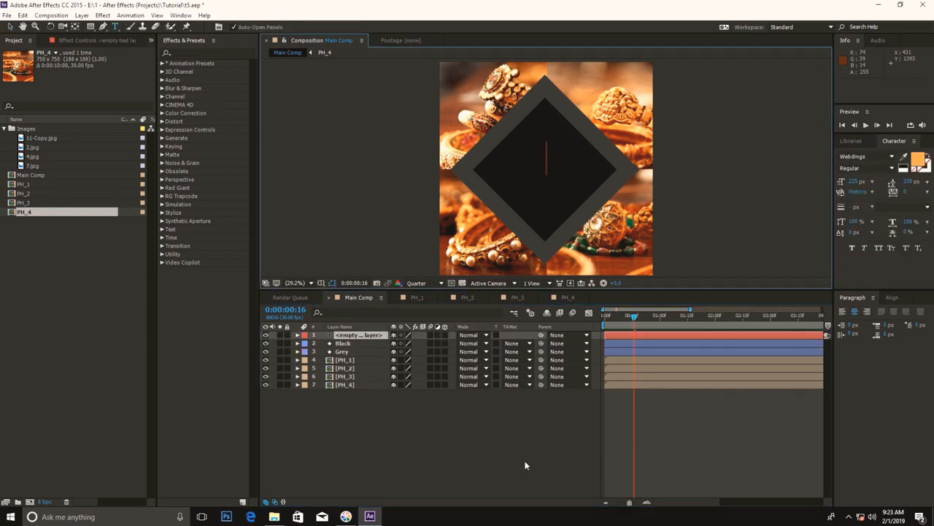
pyautogui.write('F')
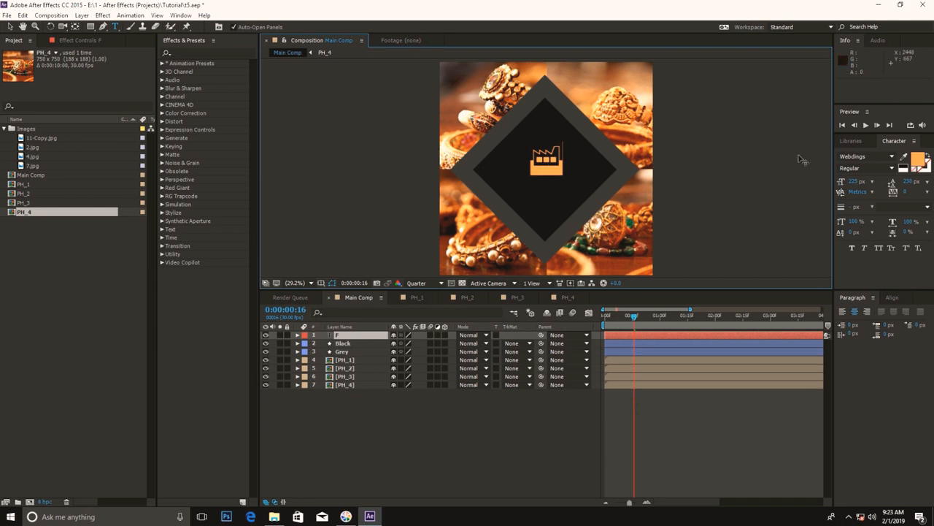
pyautogui.click(852, 156)
pyautogui.click(853, 156)
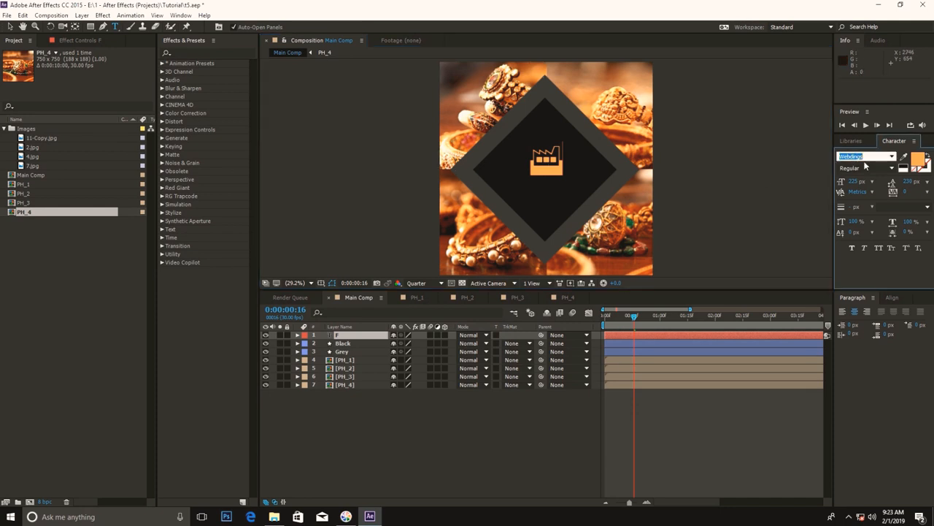
pyautogui.write('Betty Lavea')
pyautogui.press('Return')
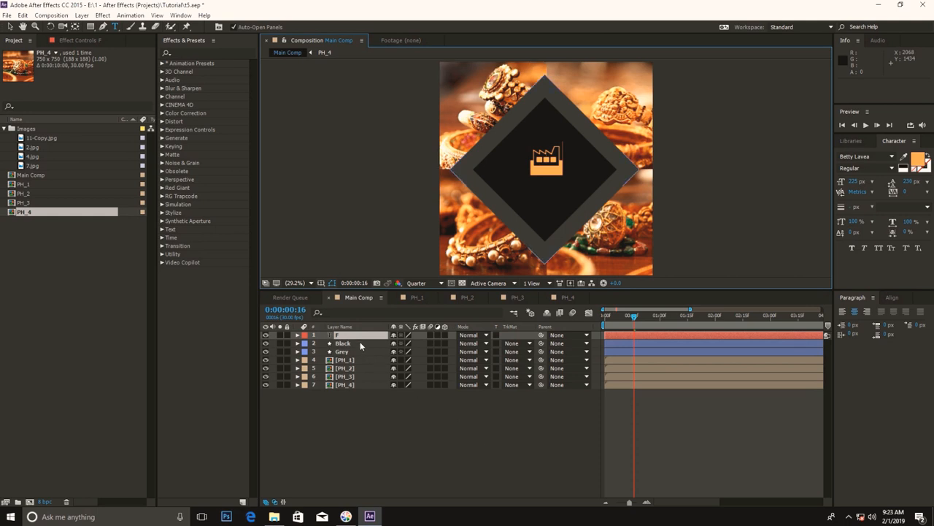
# Replace the text layer's content with "Fress Delivery" on two lines.
pyautogui.doubleClick(359, 338)
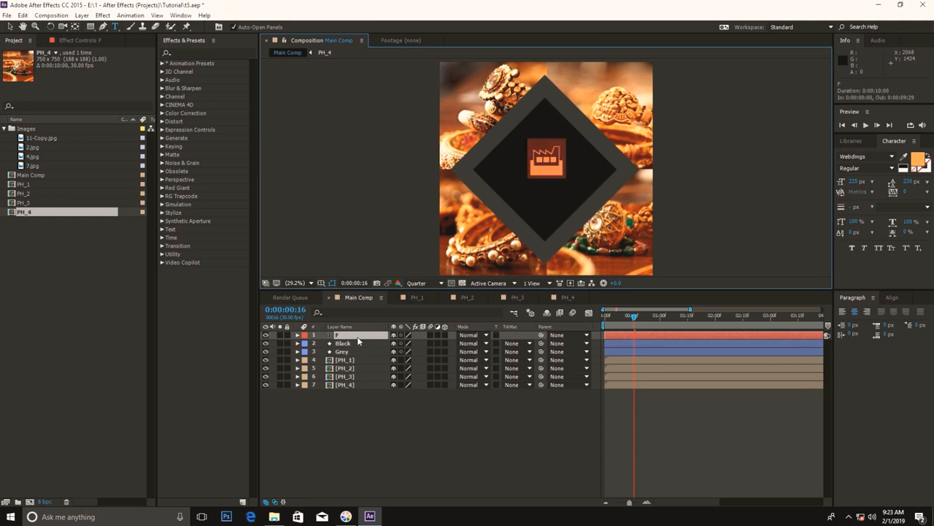
pyautogui.write('Fre')
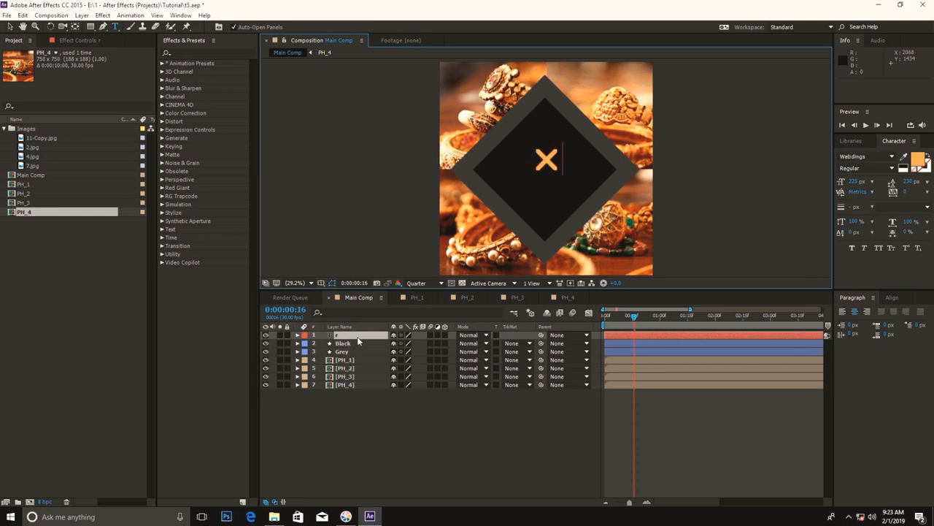
pyautogui.write('ss ')
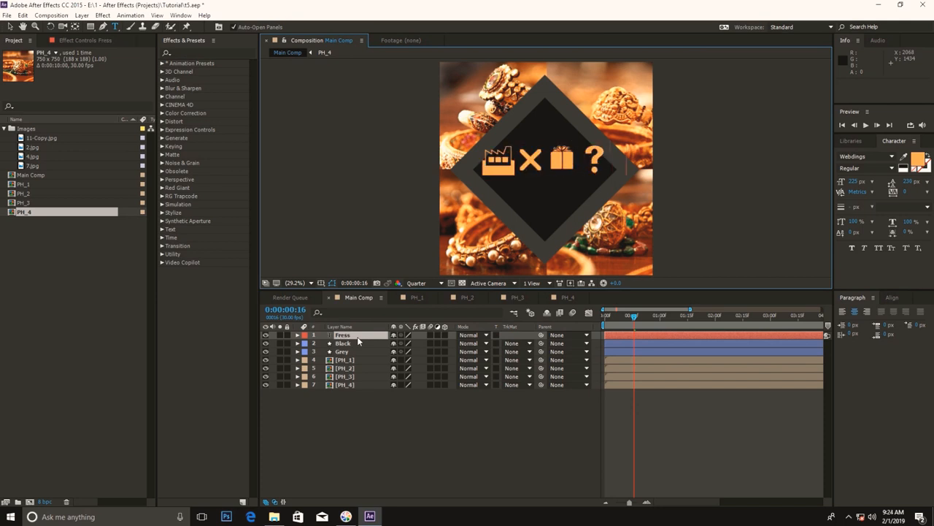
pyautogui.write('Delivery')
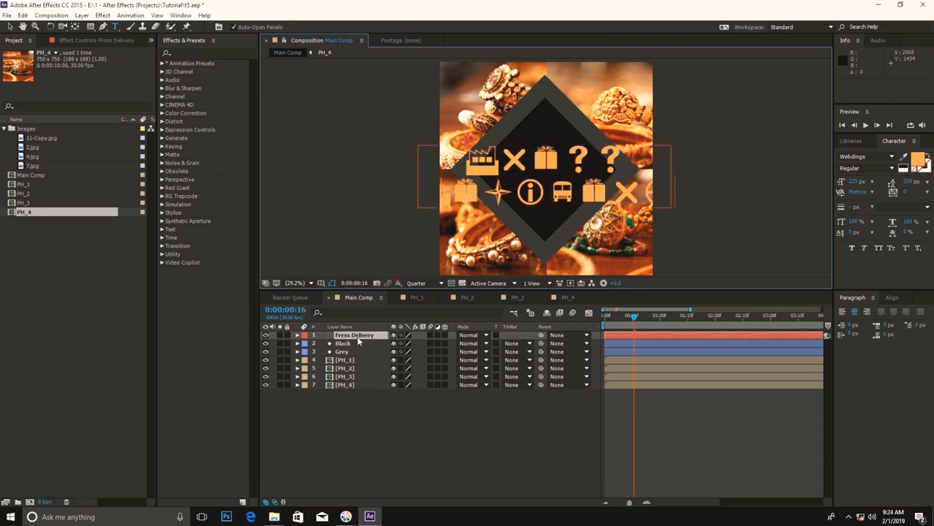
# Set the font of the whole "Fress Delivery" text to Betty Lavea.
pyautogui.hotkey('ctrl', 'a')
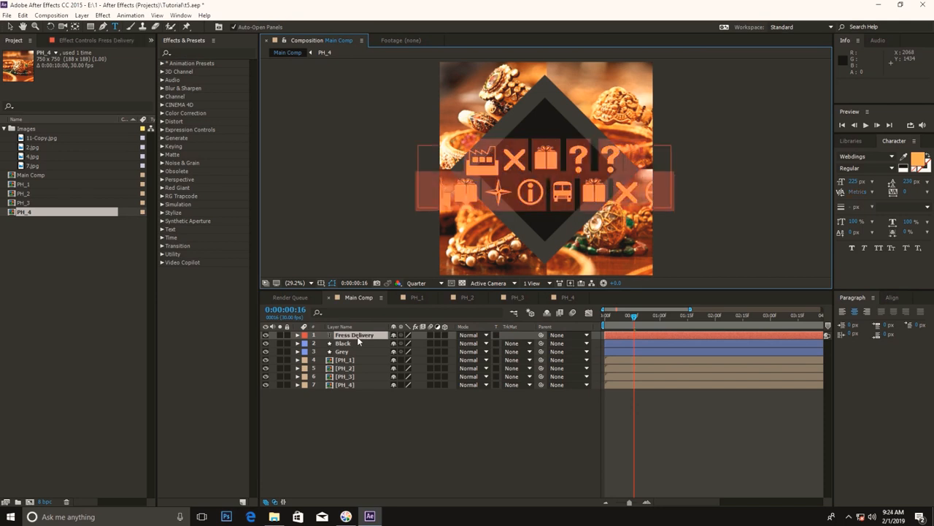
pyautogui.click(870, 156)
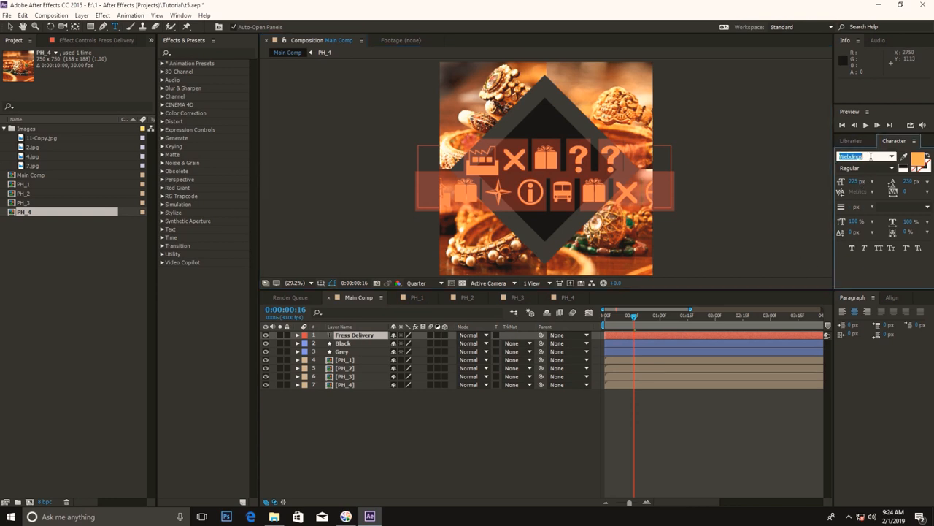
pyautogui.write('Betty Lavea')
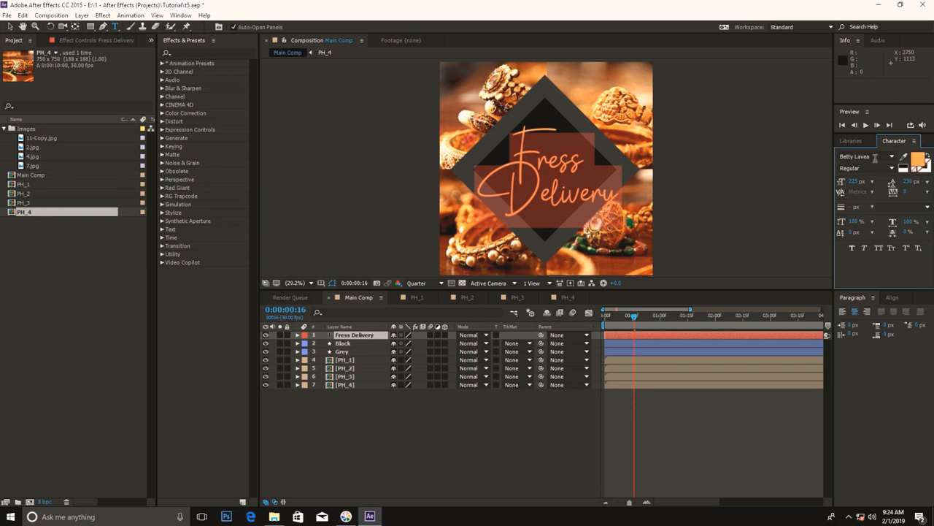
pyautogui.press('Return')
pyautogui.click(519, 436)
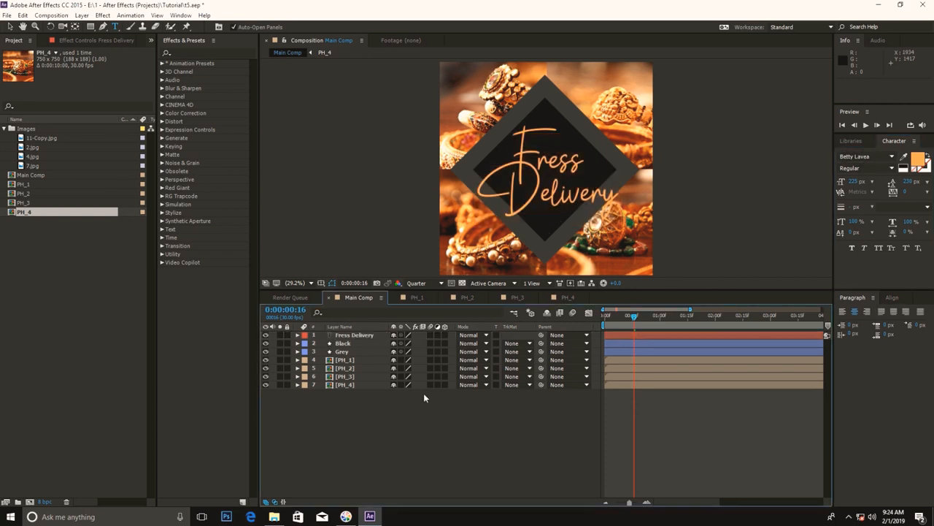
# Correct the word "Fress" in the text layer to "Free".
pyautogui.click(357, 334)
pyautogui.moveTo(557, 157); pyautogui.dragTo(589, 162)
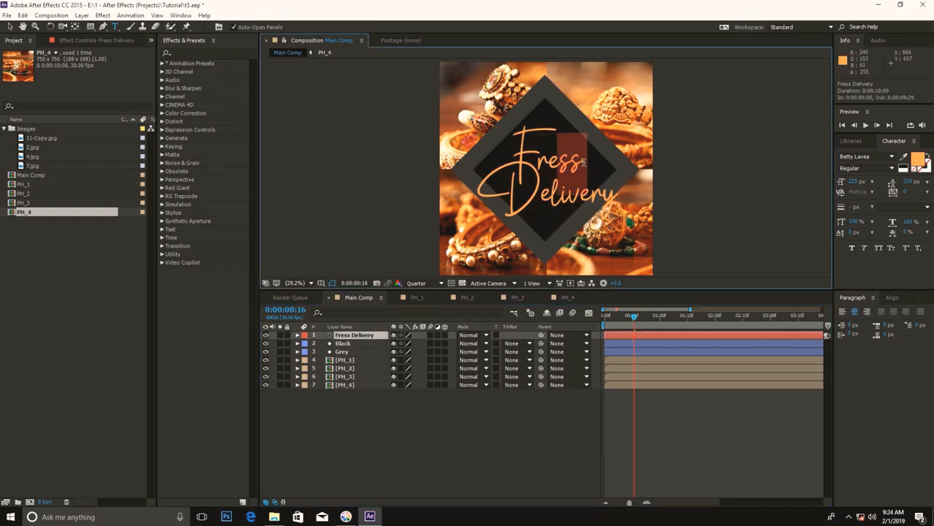
pyautogui.write('e')
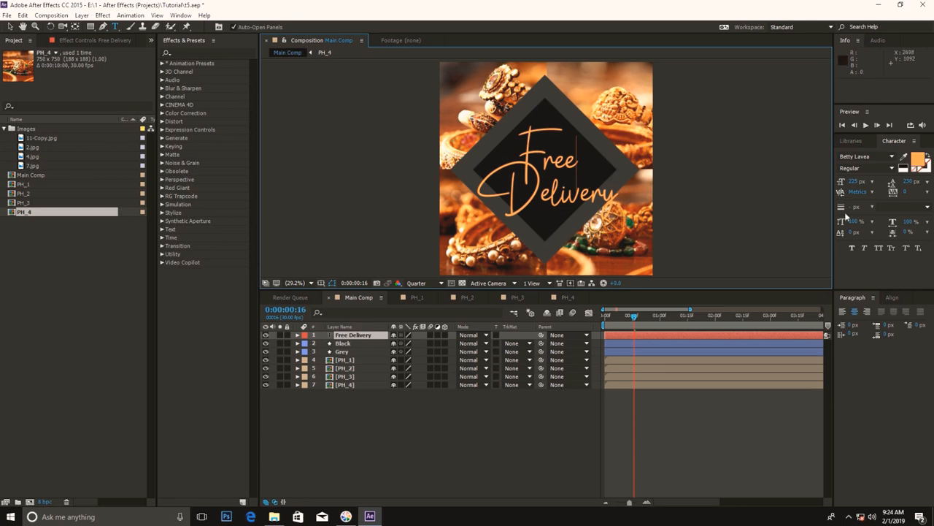
# Reduce the font size of the entire Free Delivery text to 175 px.
pyautogui.hotkey('ctrl', 'a')
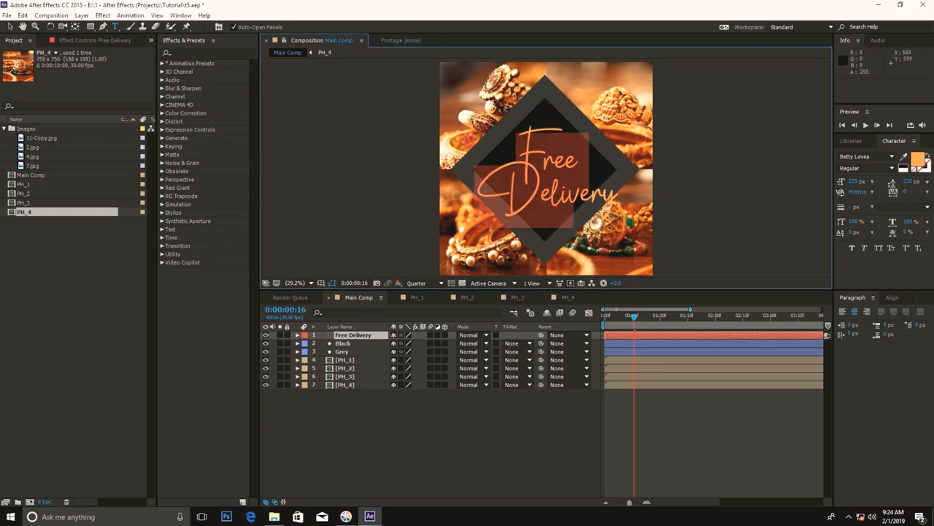
pyautogui.moveTo(847, 181); pyautogui.dragTo(821, 183)
pyautogui.click(414, 382)
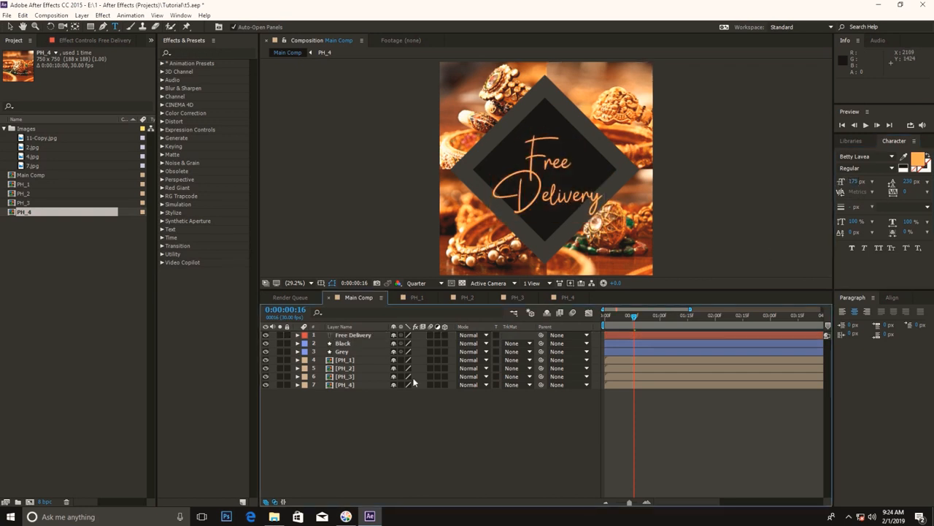
# Raise the Free Delivery text to a Y position of 600 and centre it horizontally in the composition.
pyautogui.click(372, 336)
pyautogui.hotkey('shift', 'Up')
pyautogui.hotkey('shift', 'Up')
pyautogui.hotkey('shift', 'Up')
pyautogui.hotkey('shift', 'Up')
pyautogui.hotkey('shift', 'Up')
pyautogui.hotkey('shift', 'Up')
pyautogui.hotkey('shift', 'Up')
pyautogui.hotkey('shift', 'Up')
pyautogui.hotkey('shift', 'Up')
pyautogui.hotkey('shift', 'Up')
pyautogui.hotkey('shift', 'Up')
pyautogui.hotkey('shift', 'Up')
pyautogui.hotkey('shift', 'Up')
pyautogui.hotkey('shift', 'Up')
pyautogui.hotkey('shift', 'Up')
pyautogui.hotkey('shift', 'Left')
pyautogui.hotkey('shift', 'Left')
pyautogui.hotkey('shift', 'Left')
pyautogui.hotkey('shift', 'Left')
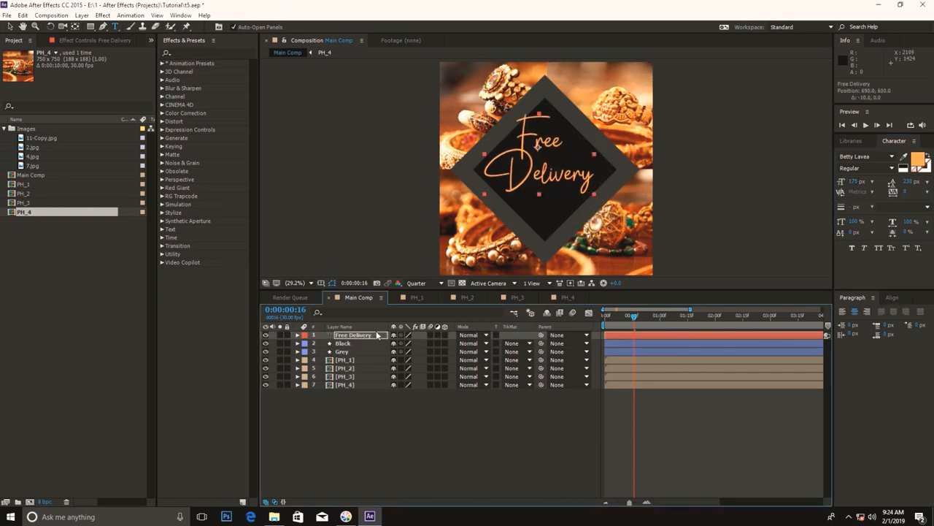
pyautogui.click(891, 298)
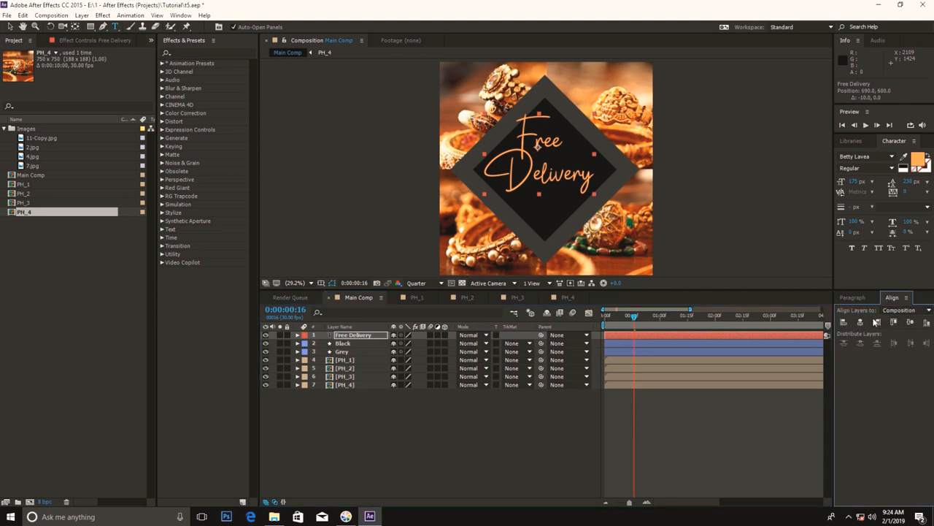
pyautogui.click(859, 323)
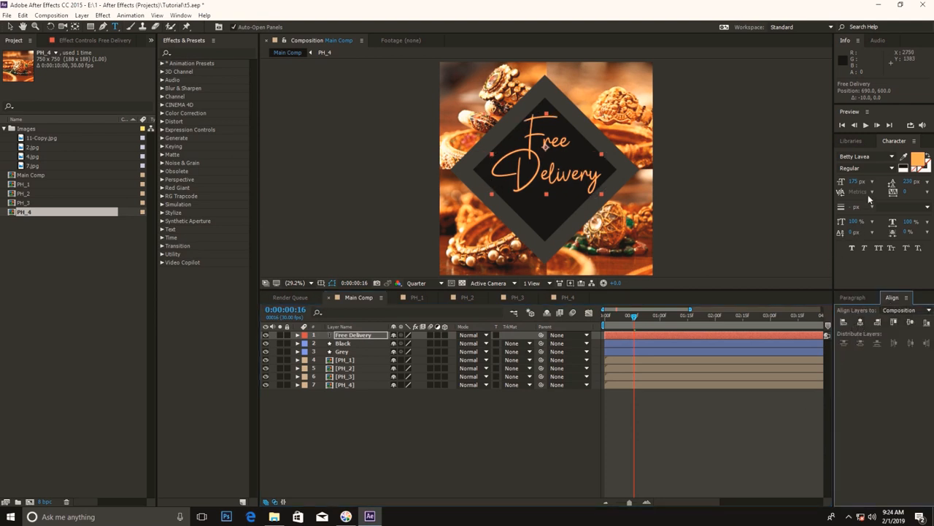
# Set the Free Delivery text's font size to 153 px and its leading to 197 px.
pyautogui.moveTo(855, 182); pyautogui.dragTo(817, 200)
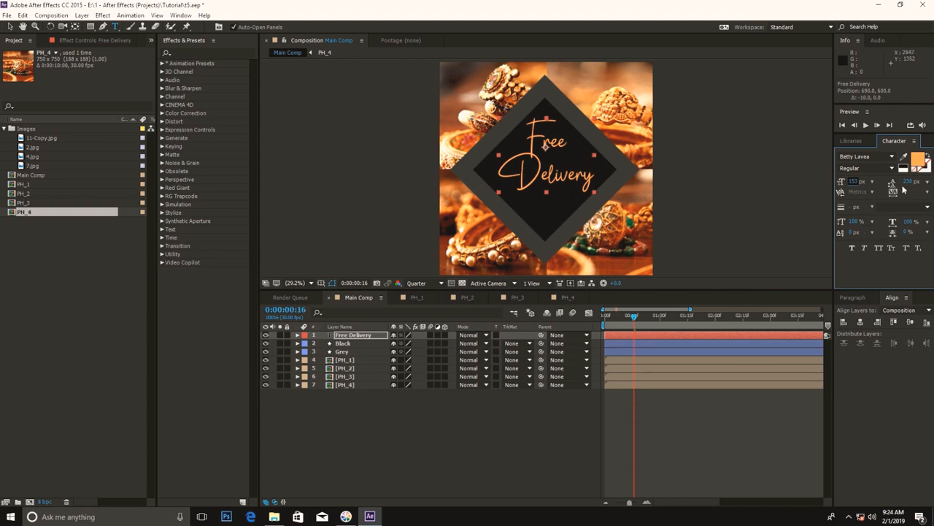
pyautogui.moveTo(912, 185); pyautogui.dragTo(894, 183)
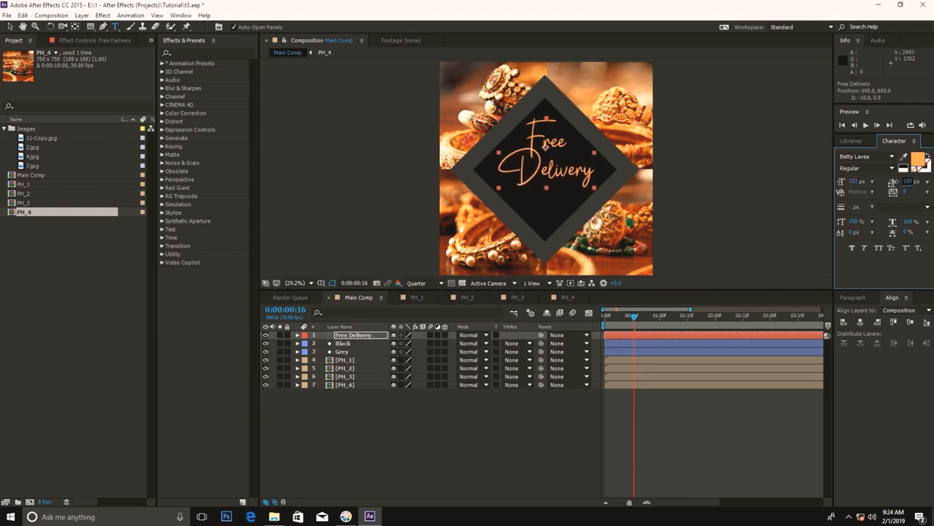
pyautogui.click(446, 453)
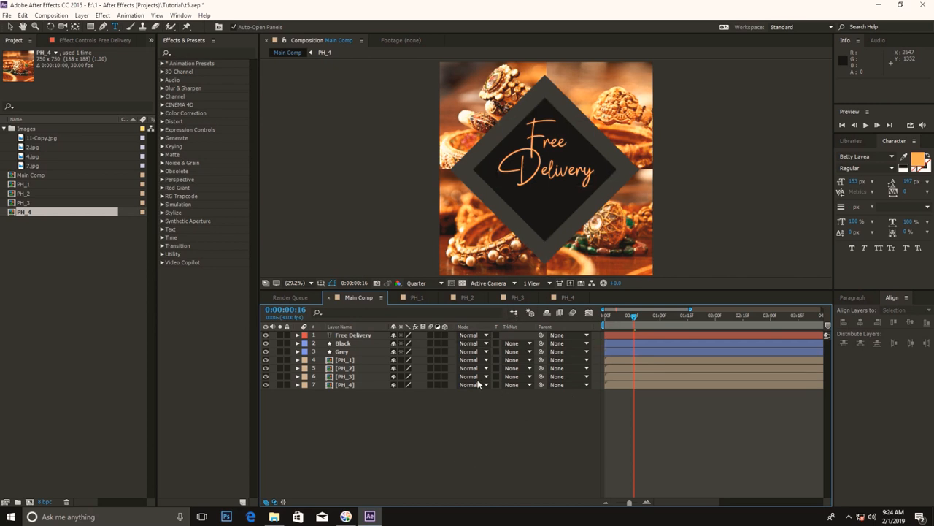
pyautogui.click(364, 334)
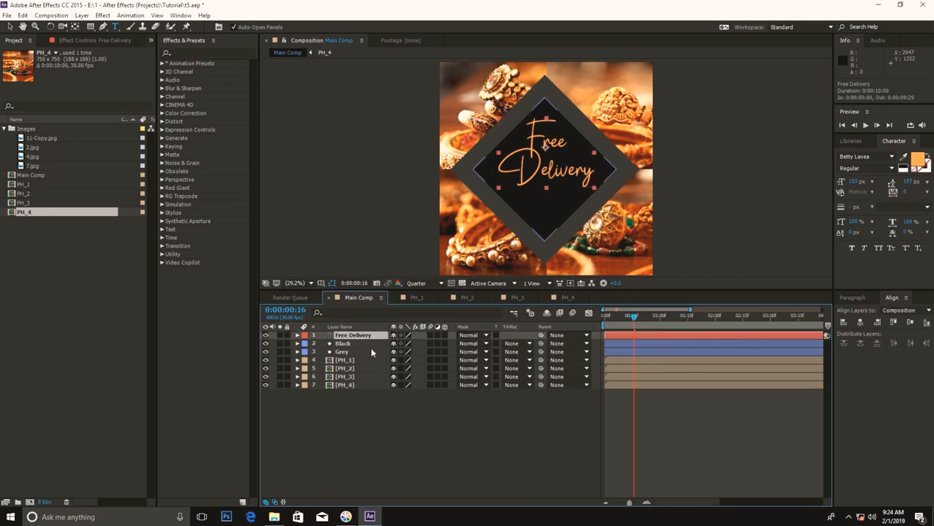
# Keyframe the Free Delivery text's Position to rise from Y 1059 at 0:00:00:16 to Y 600 at 0:00:00:26, and preview it.
pyautogui.click(447, 435)
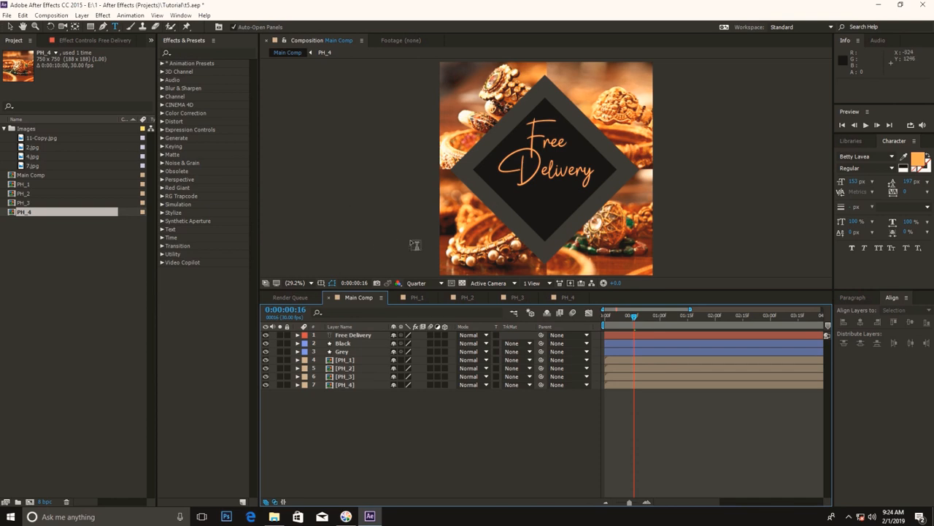
pyautogui.click(362, 337)
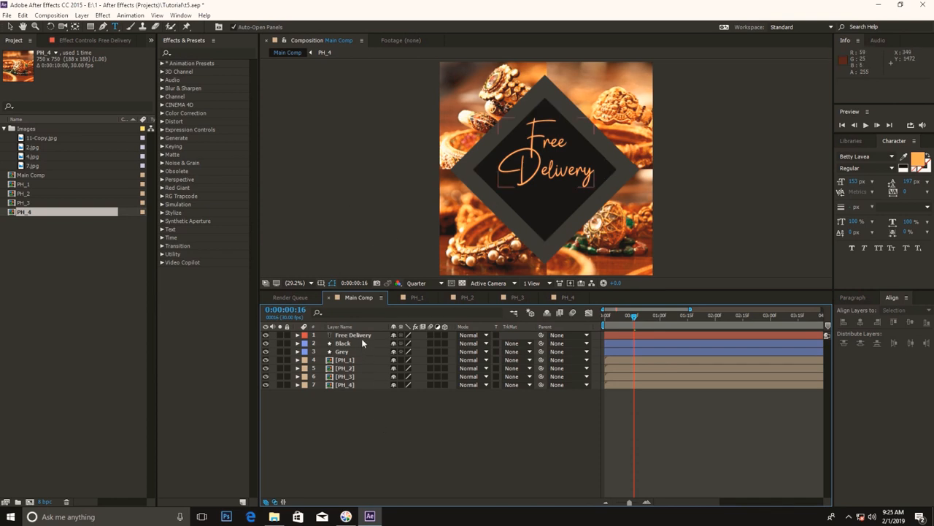
pyautogui.click(360, 333)
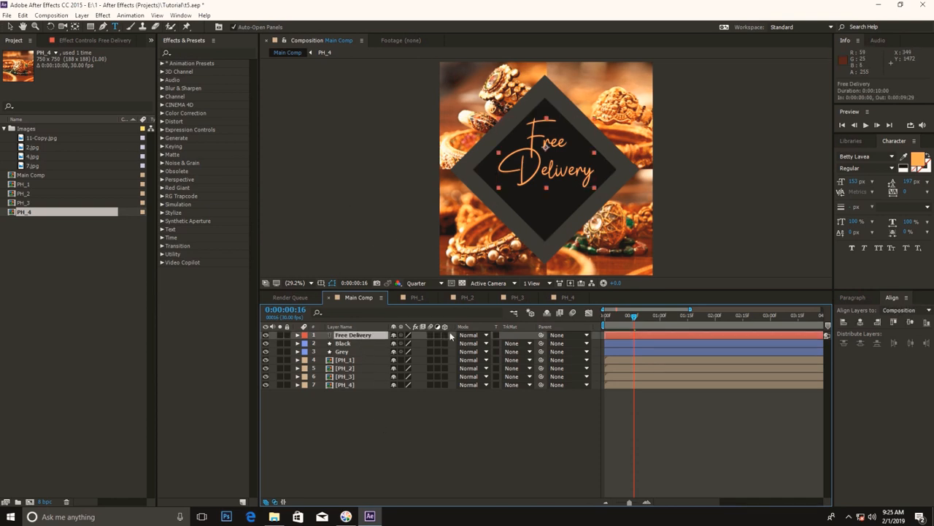
pyautogui.press('p')
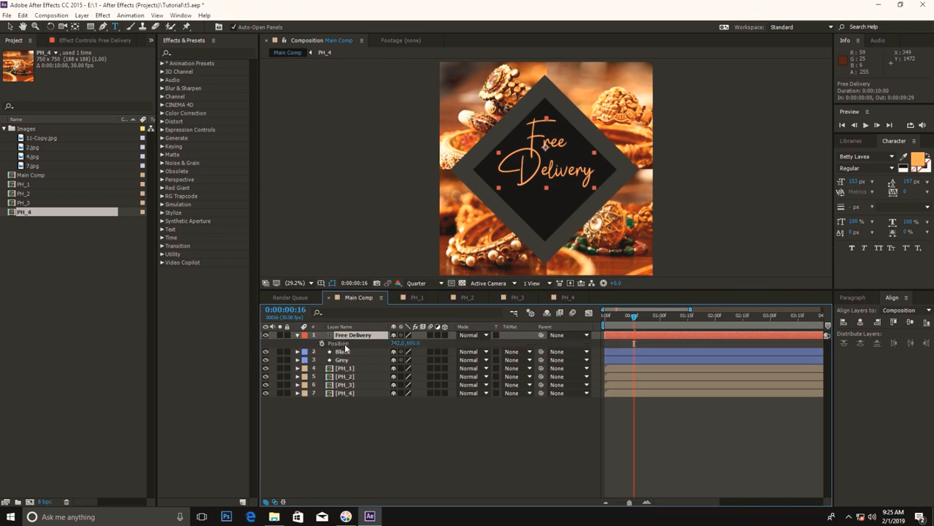
pyautogui.hotkey('alt', 'shift', 'p')
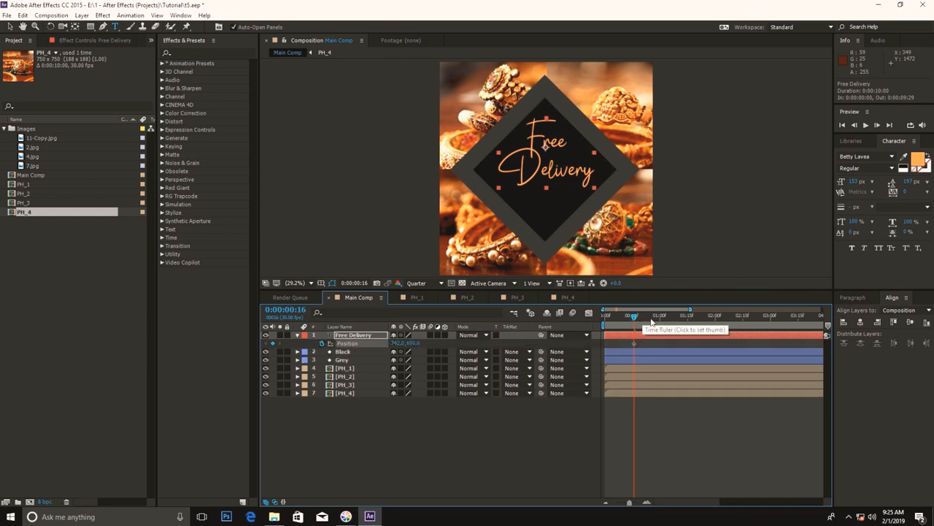
pyautogui.click(651, 317)
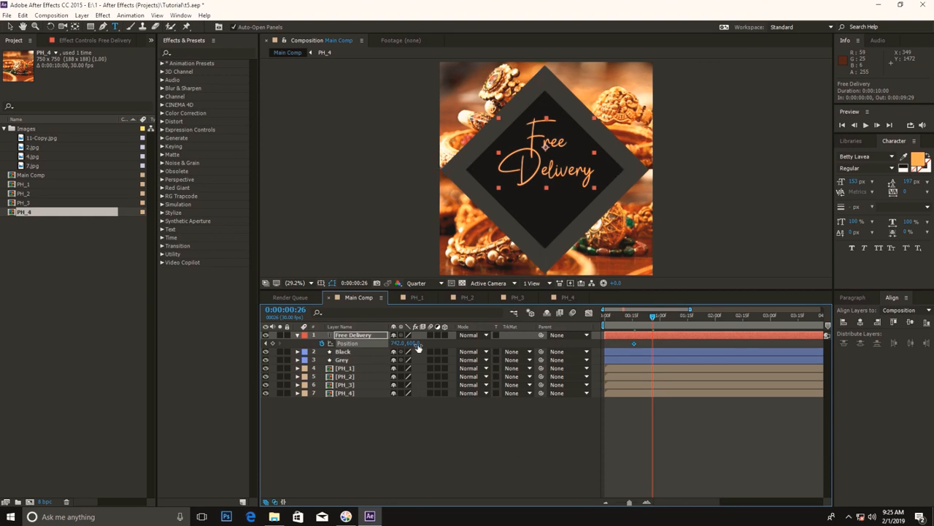
pyautogui.click(272, 343)
pyautogui.moveTo(653, 316); pyautogui.dragTo(632, 329)
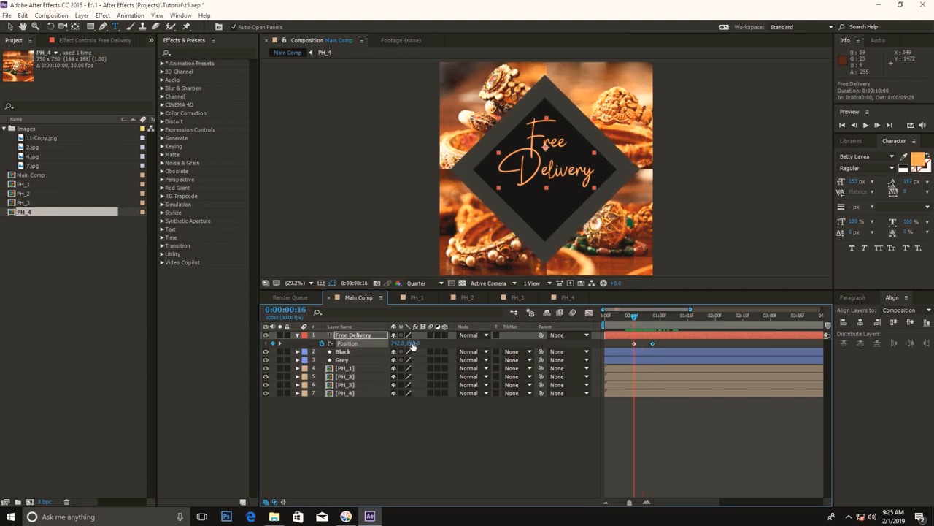
pyautogui.moveTo(415, 343); pyautogui.dragTo(460, 343)
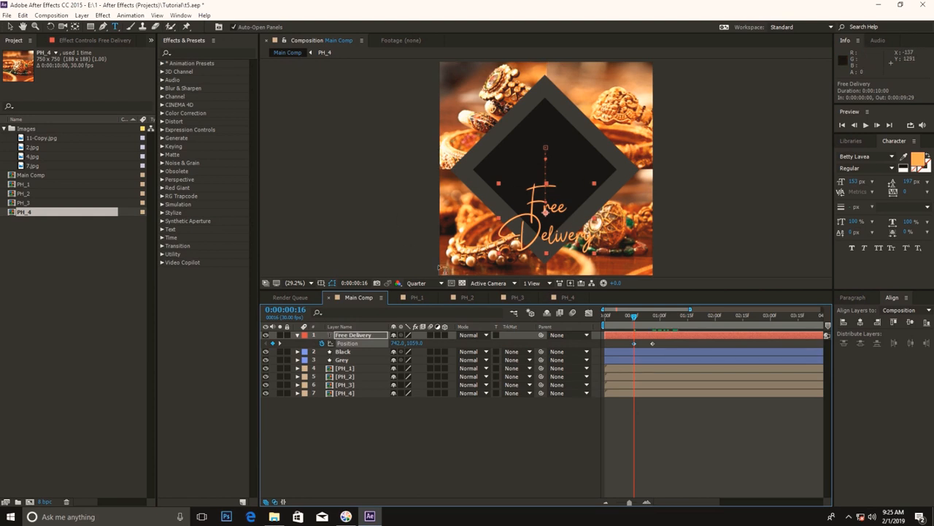
pyautogui.press('space')
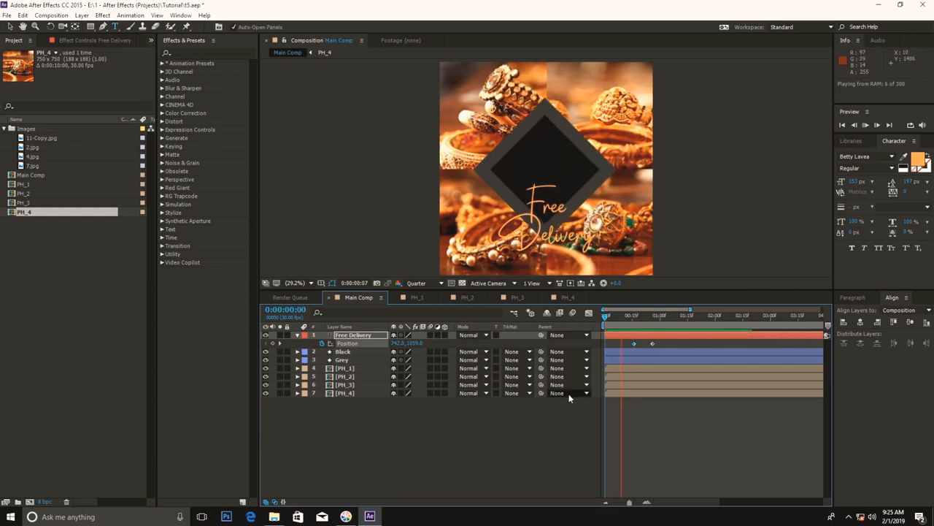
pyautogui.moveTo(628, 315); pyautogui.dragTo(635, 317)
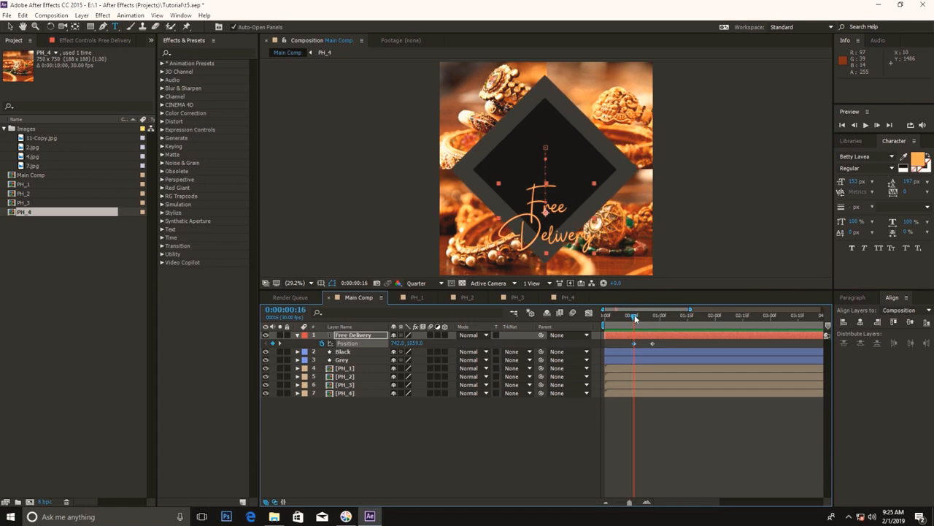
# Draw a wide rectangle as a new shape layer covering the lower half of the composition, extending past both sides.
pyautogui.click(407, 442)
pyautogui.click(91, 26)
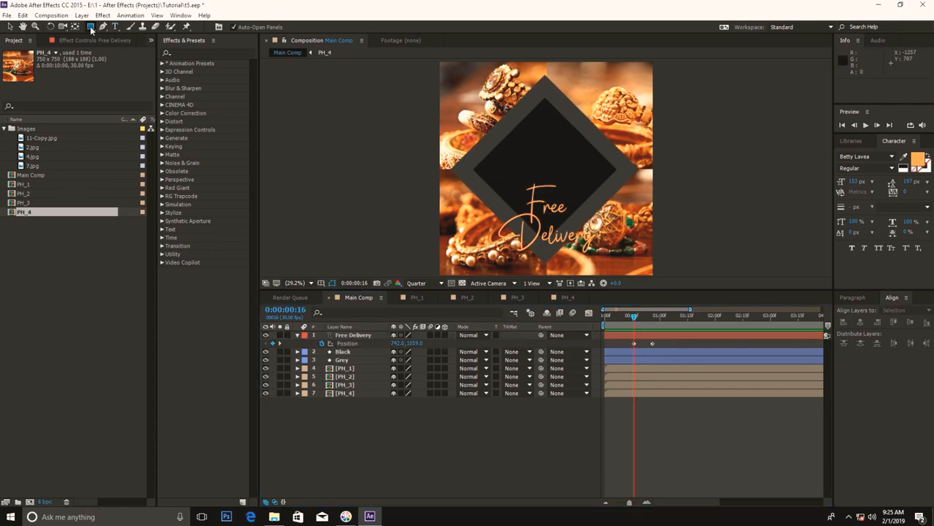
pyautogui.moveTo(363, 179); pyautogui.dragTo(711, 290)
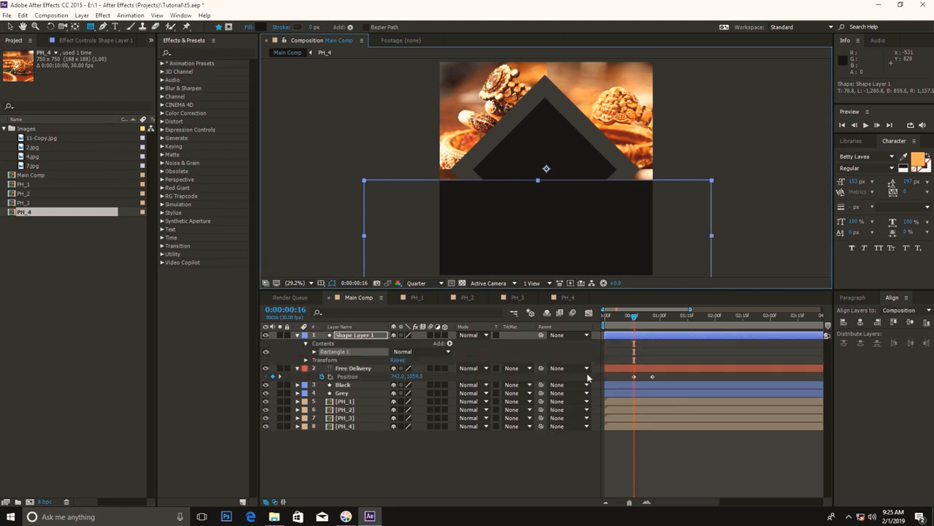
pyautogui.click(530, 461)
# Preview the text rising from behind the rectangle, and lower the rectangle layer to Y position 810, just beneath the word Delivery.
pyautogui.scroll(-2, 616, 189)
pyautogui.press('space')
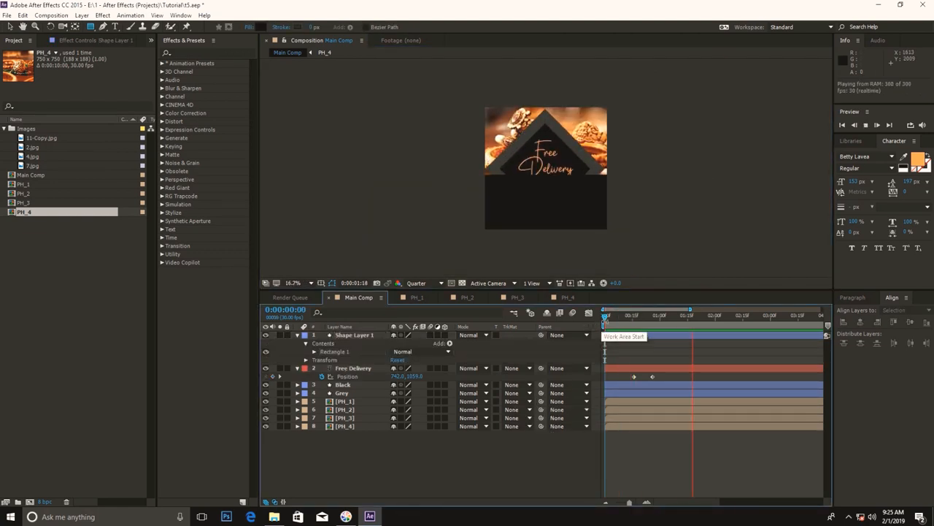
pyautogui.click(625, 315)
pyautogui.click(681, 316)
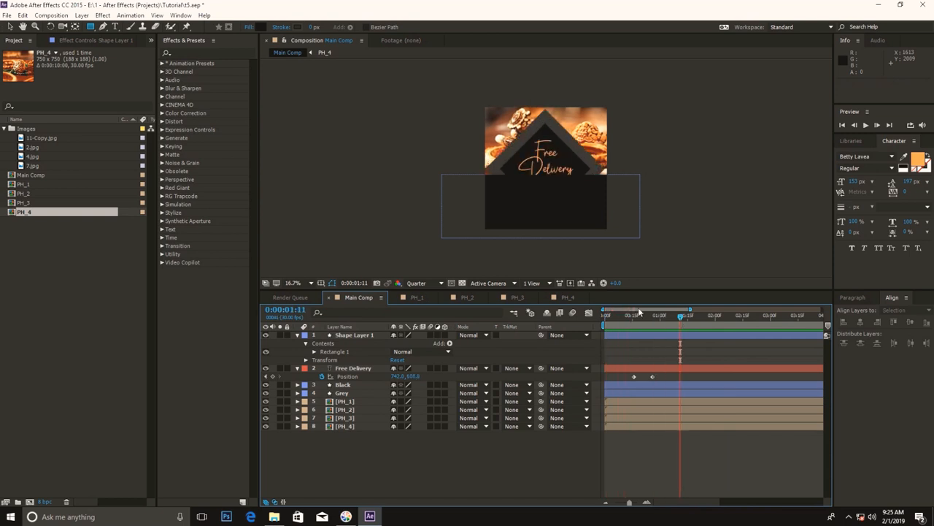
pyautogui.click(371, 334)
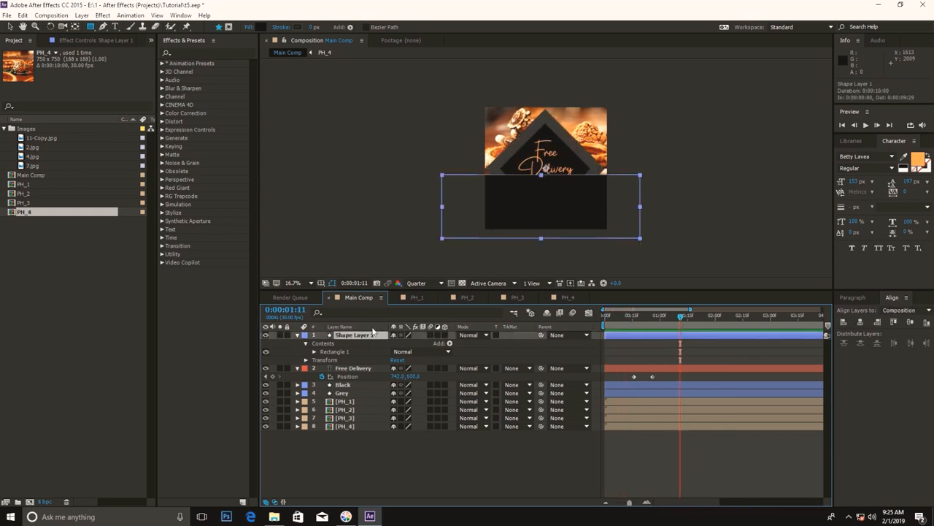
pyautogui.hotkey('shift', 'Down')
pyautogui.hotkey('shift', 'Down')
pyautogui.hotkey('shift', 'Down')
pyautogui.hotkey('shift', 'Down')
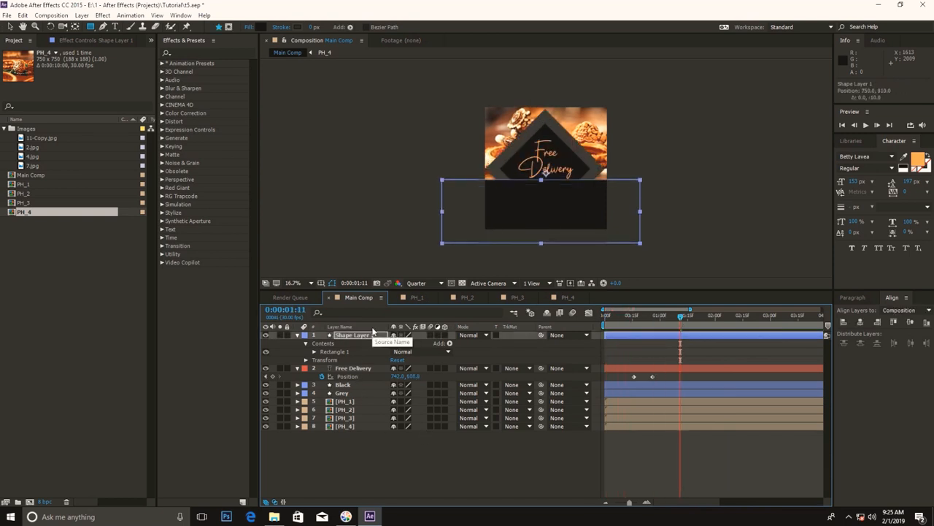
pyautogui.click(453, 476)
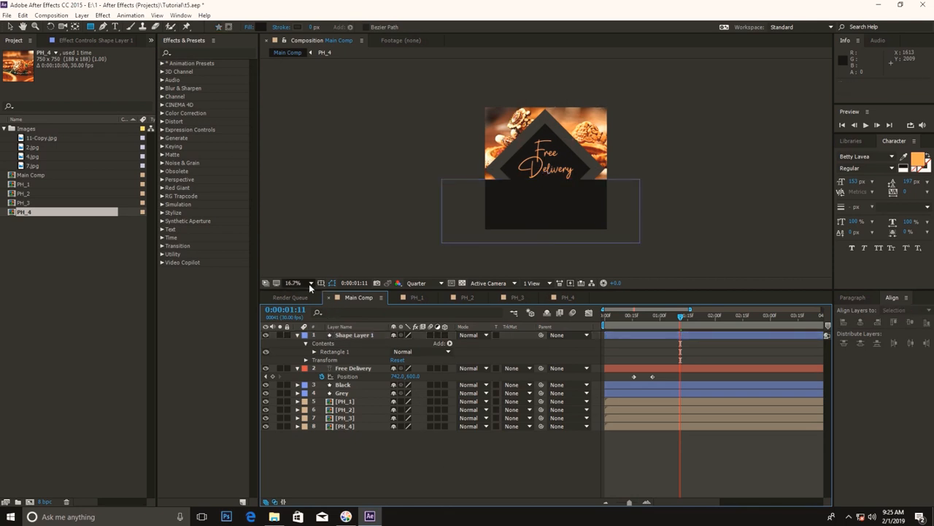
# Replay the animation and set the Free Delivery text's Position keyframe at 0:00:00:16 to Y 1126, fully behind the rectangle.
pyautogui.click(311, 283)
pyautogui.click(313, 304)
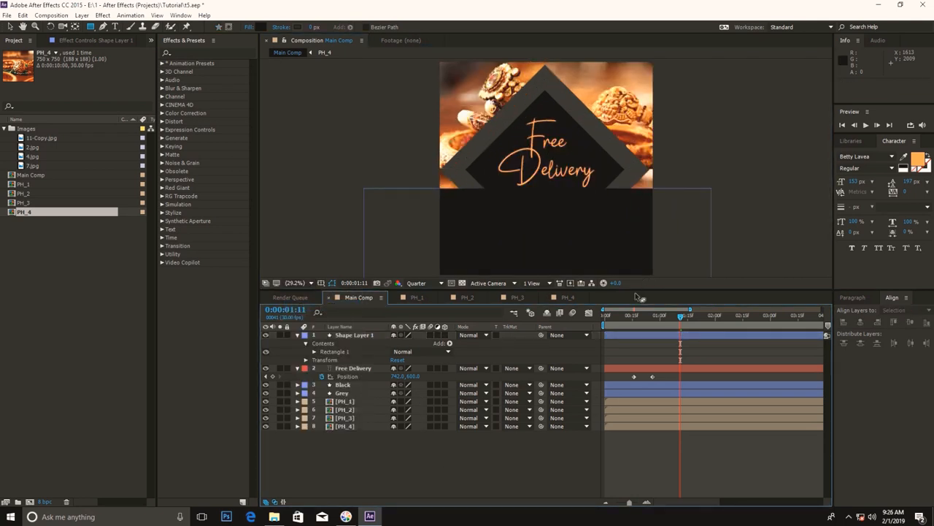
pyautogui.press('space')
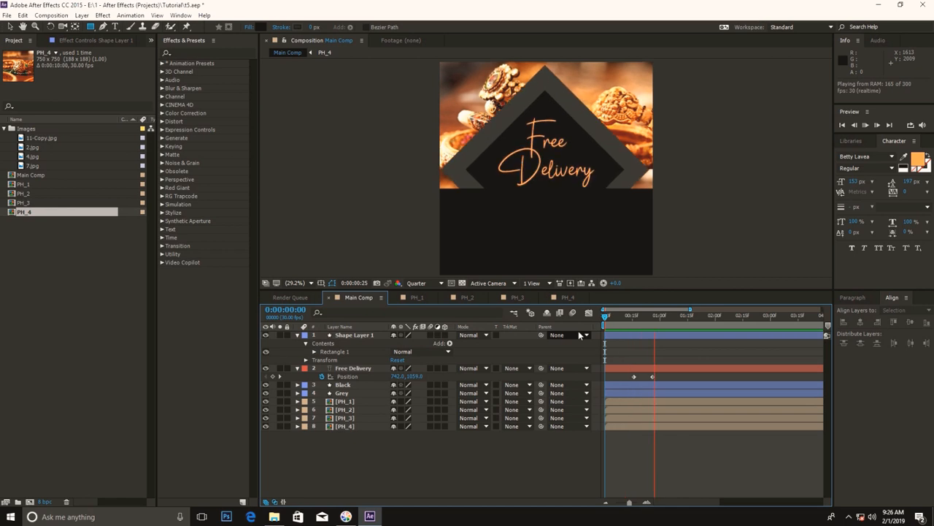
pyautogui.moveTo(606, 318); pyautogui.dragTo(633, 322)
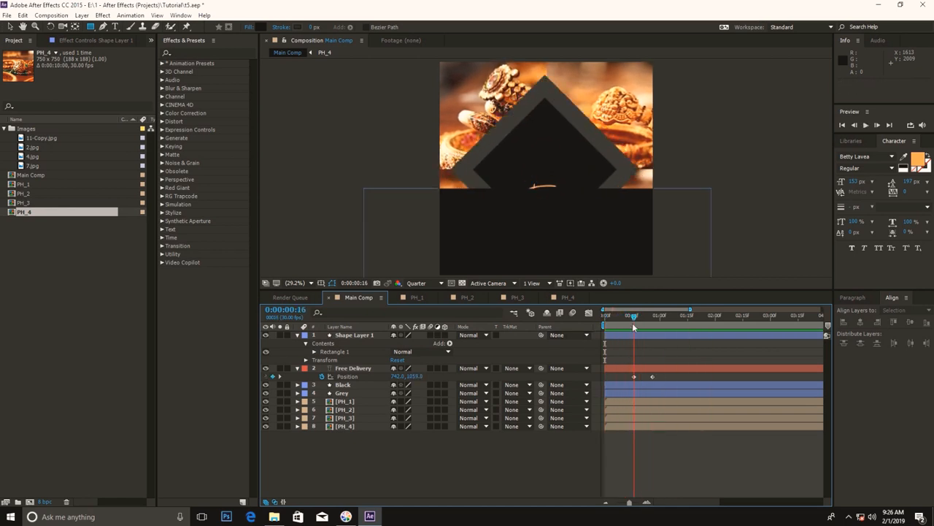
pyautogui.click(374, 367)
pyautogui.moveTo(415, 377); pyautogui.dragTo(447, 381)
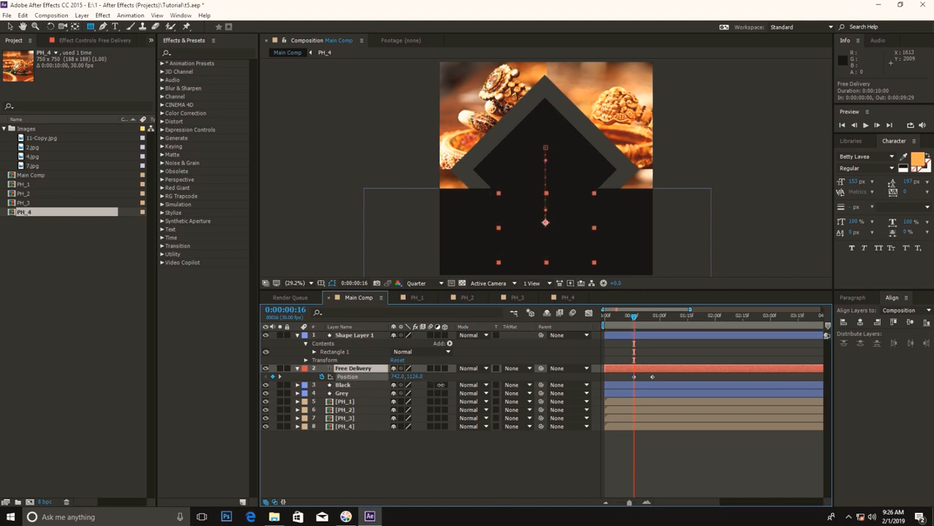
pyautogui.click(519, 468)
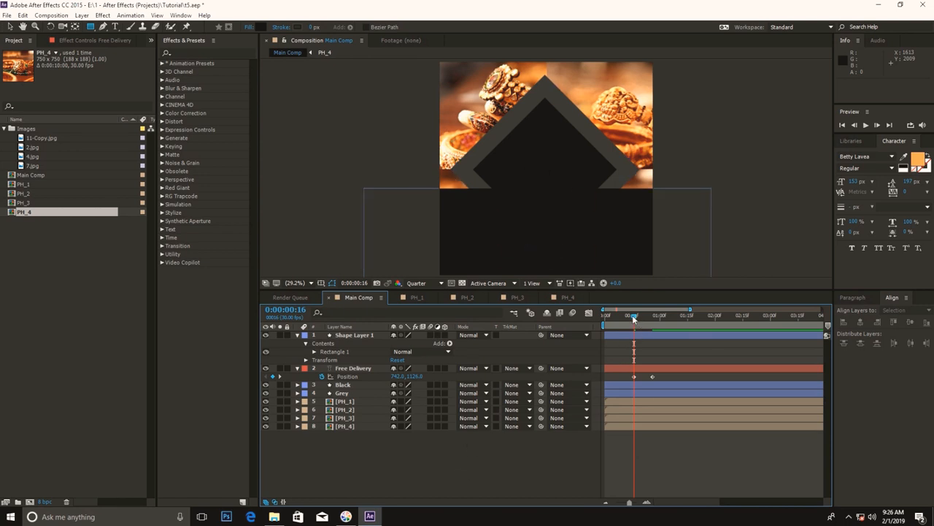
pyautogui.moveTo(633, 319); pyautogui.dragTo(633, 319)
# Collapse the rectangle's shape layer and rename it "Tag Kinbe Mask".
pyautogui.click(302, 337)
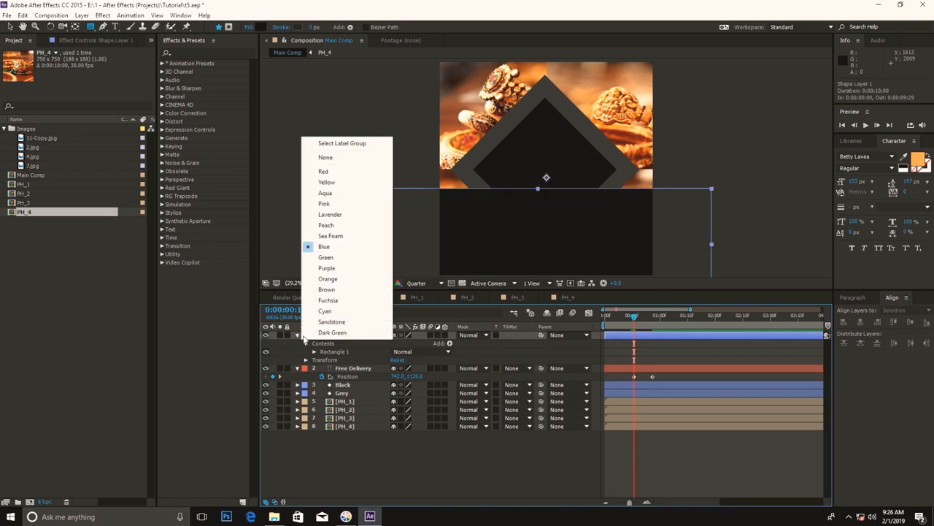
pyautogui.click(300, 336)
pyautogui.click(298, 336)
pyautogui.press('F2')
pyautogui.rightClick(351, 335)
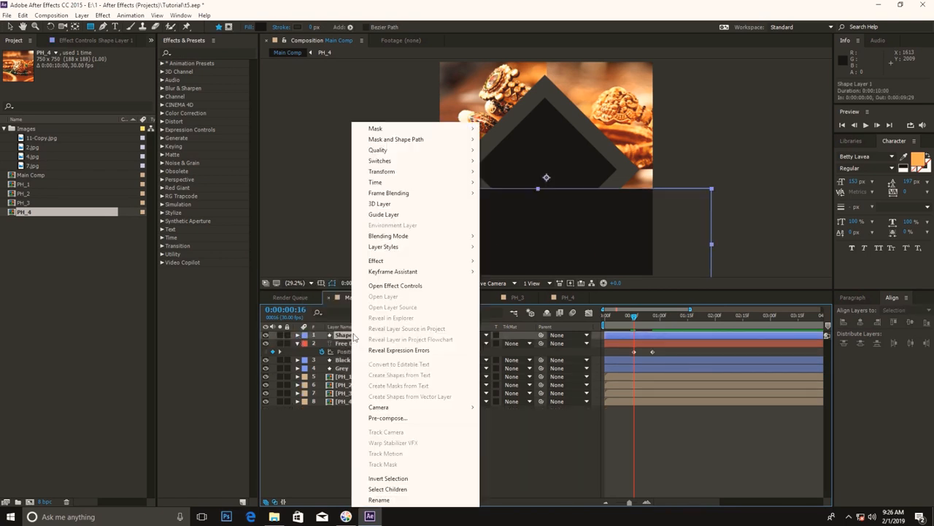
pyautogui.click(419, 501)
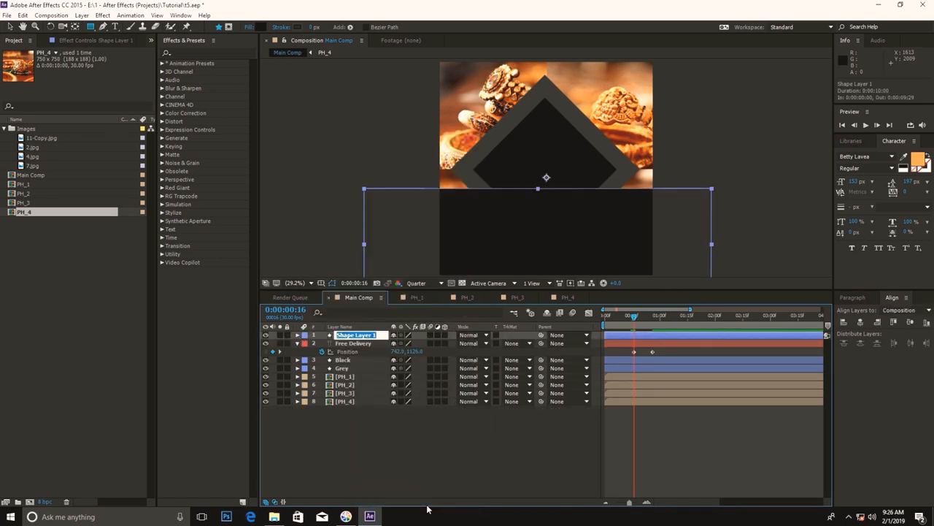
pyautogui.write('Tag Kinbe Mask')
pyautogui.click(430, 463)
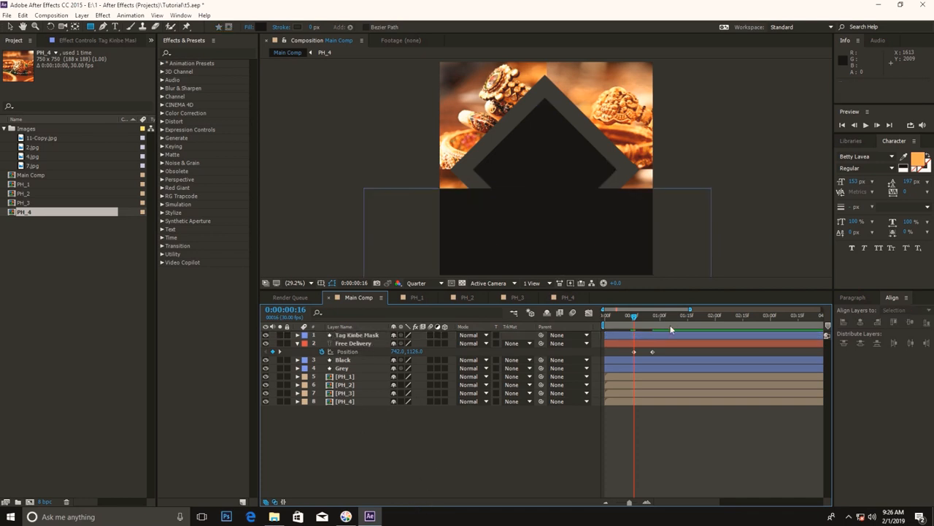
# Set the Free Delivery layer's track matte to Alpha Inverted Matte "Tag Kinbe Mask" and preview the text reveal.
pyautogui.click(369, 342)
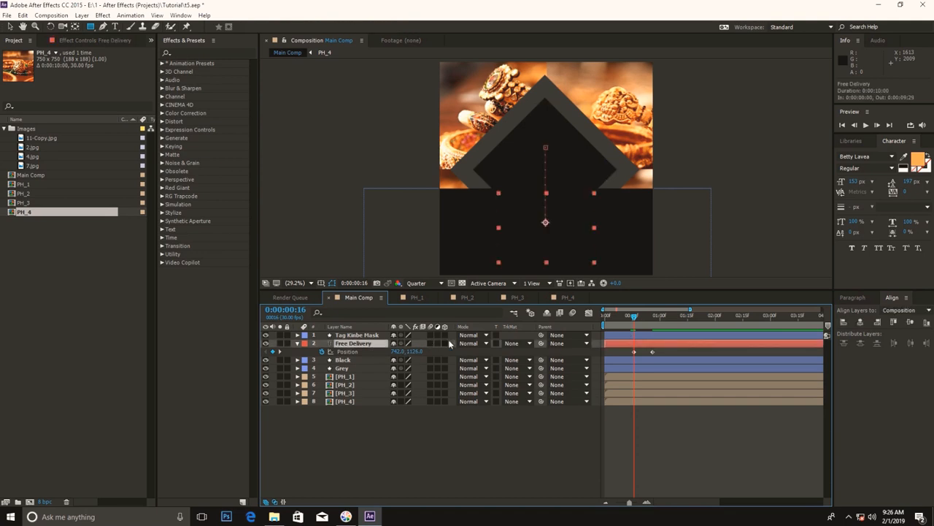
pyautogui.click(516, 345)
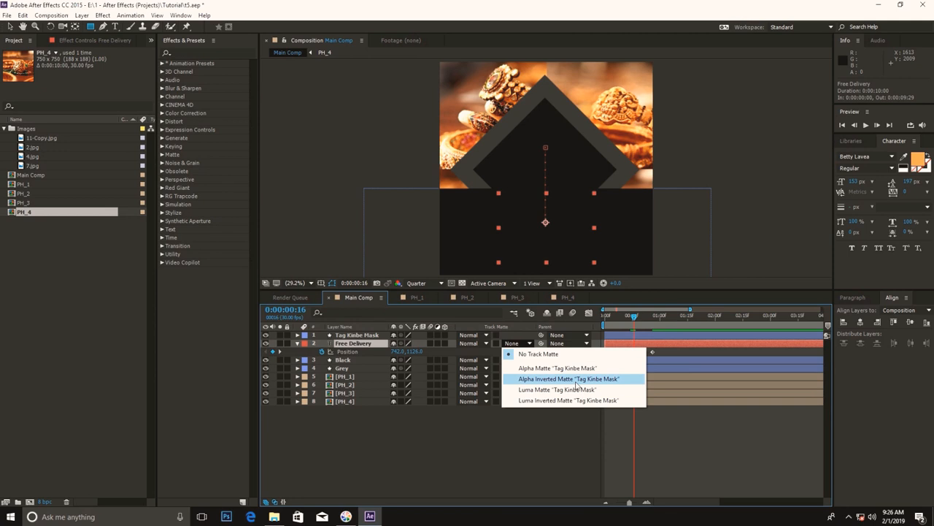
pyautogui.click(576, 380)
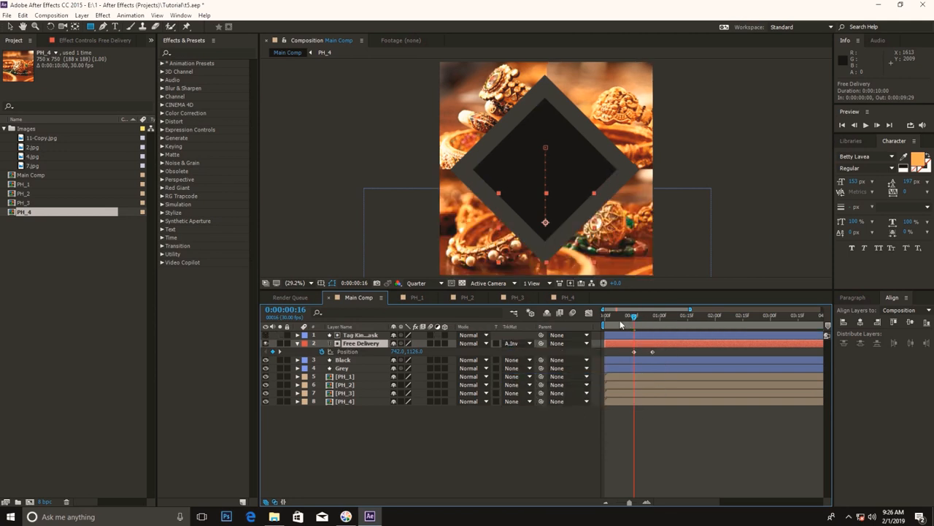
pyautogui.press('space')
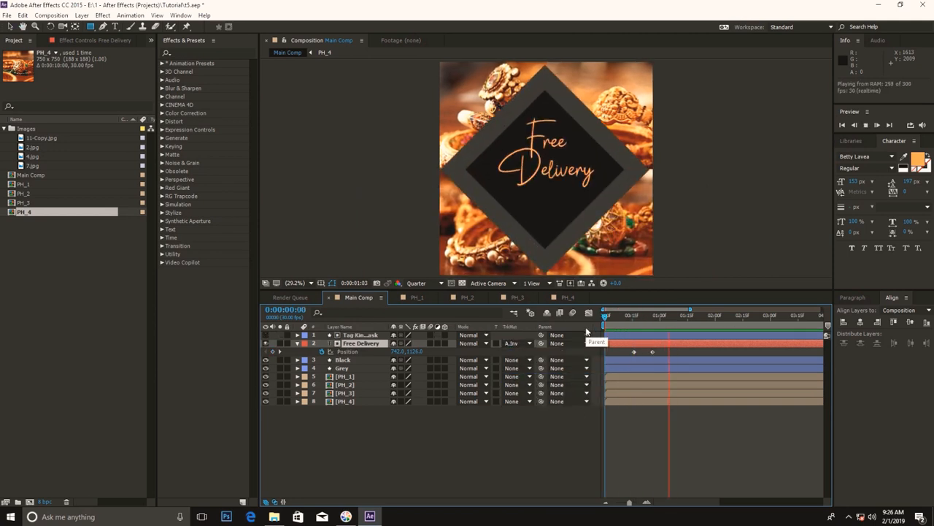
pyautogui.click(632, 319)
pyautogui.moveTo(633, 320); pyautogui.dragTo(661, 330)
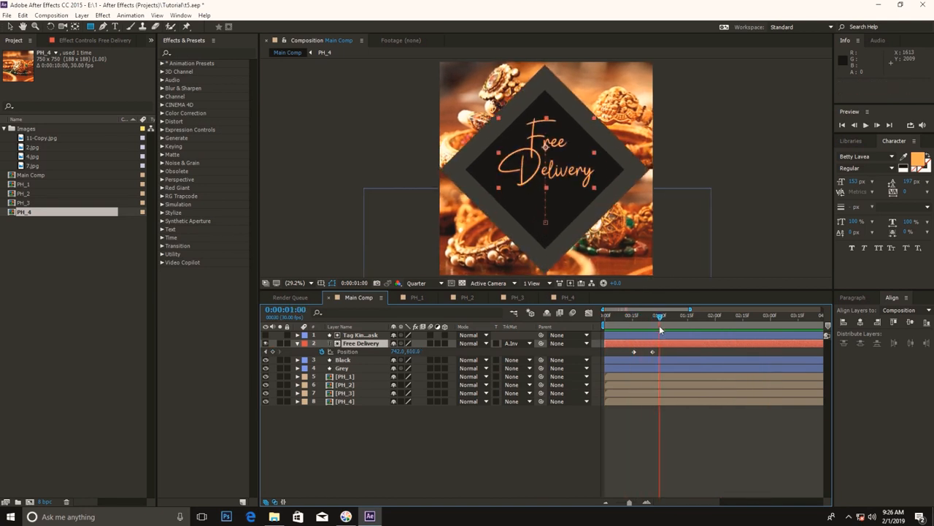
# Apply Easy Ease to the Free Delivery text's two Position keyframes and show their speed curve in the Graph Editor.
pyautogui.rightClick(634, 352)
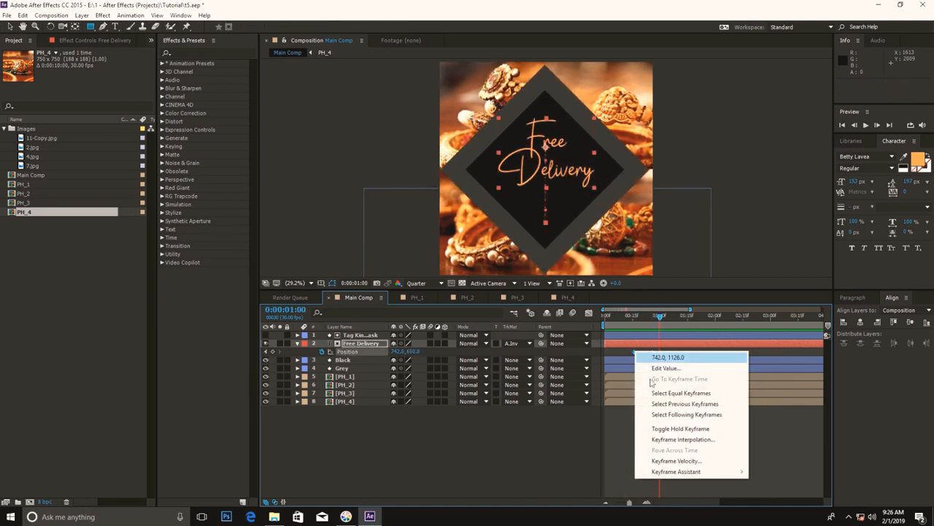
pyautogui.moveTo(682, 473)
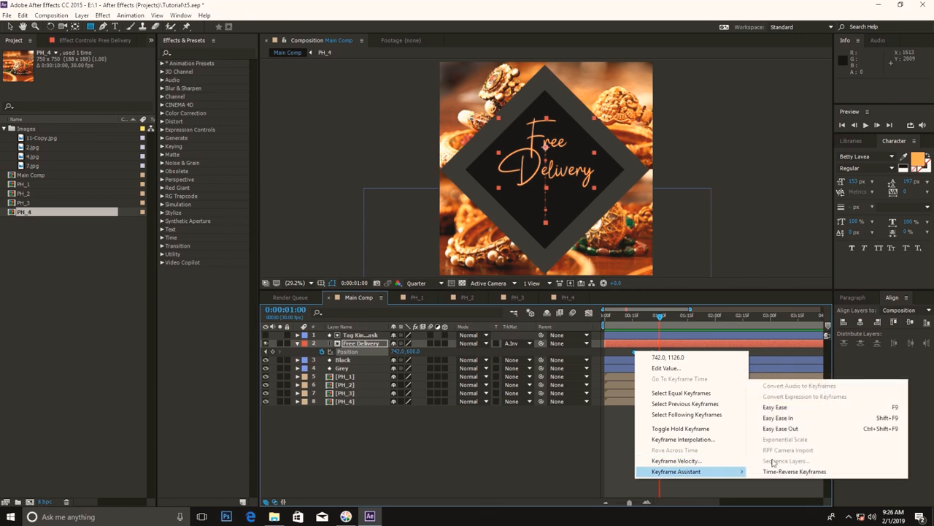
pyautogui.click(801, 406)
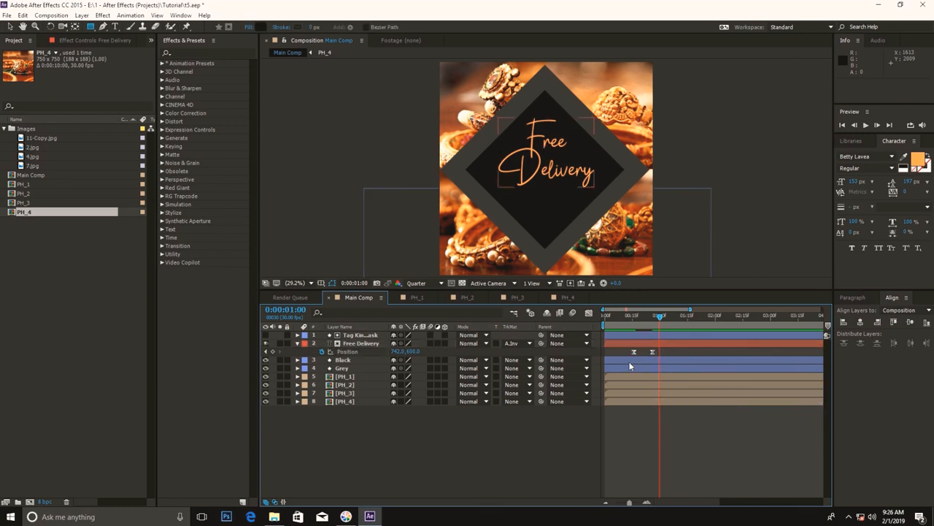
pyautogui.click(589, 312)
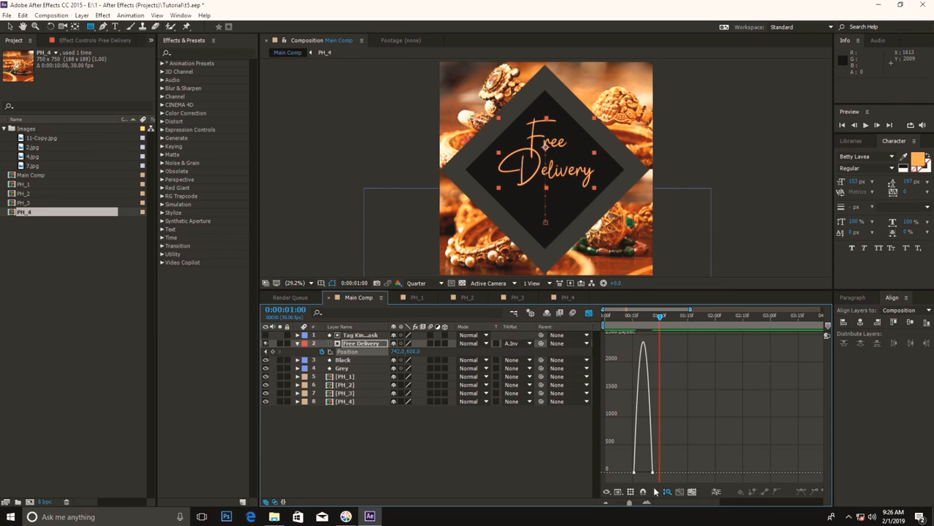
# Reshape the Free Delivery text's Position speed curve to peak early and slow down gradually, and close the Graph Editor.
pyautogui.press('=')
pyautogui.click(699, 502)
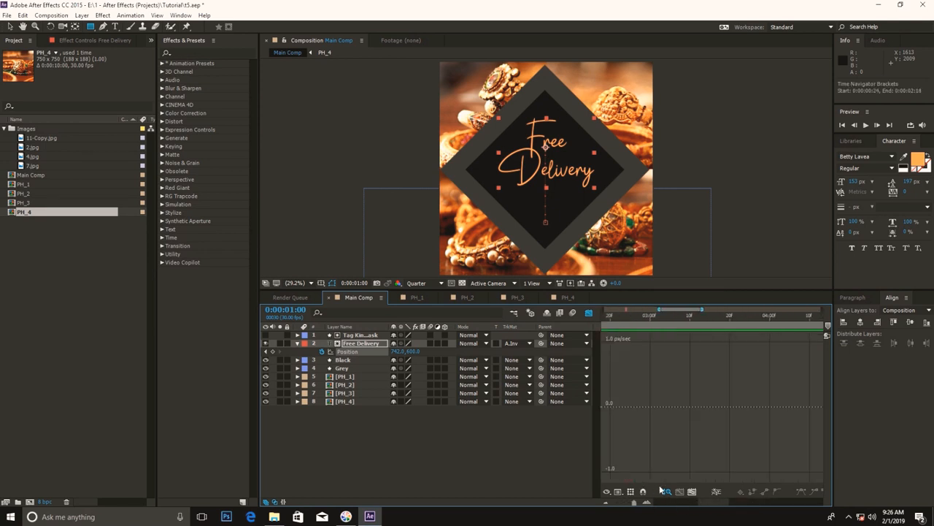
pyautogui.moveTo(703, 503); pyautogui.dragTo(651, 505)
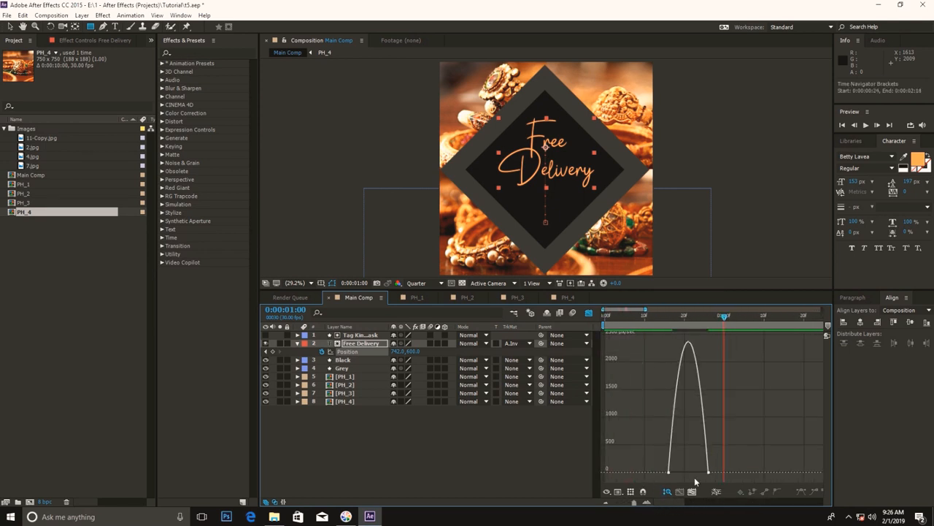
pyautogui.scroll(1, 696, 479)
pyautogui.moveTo(727, 482); pyautogui.dragTo(684, 473)
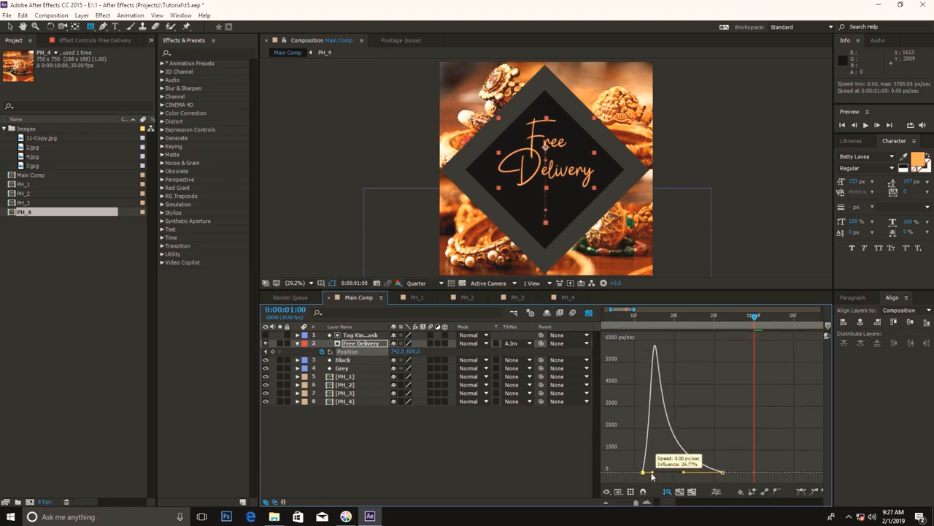
pyautogui.click(572, 451)
pyautogui.click(589, 313)
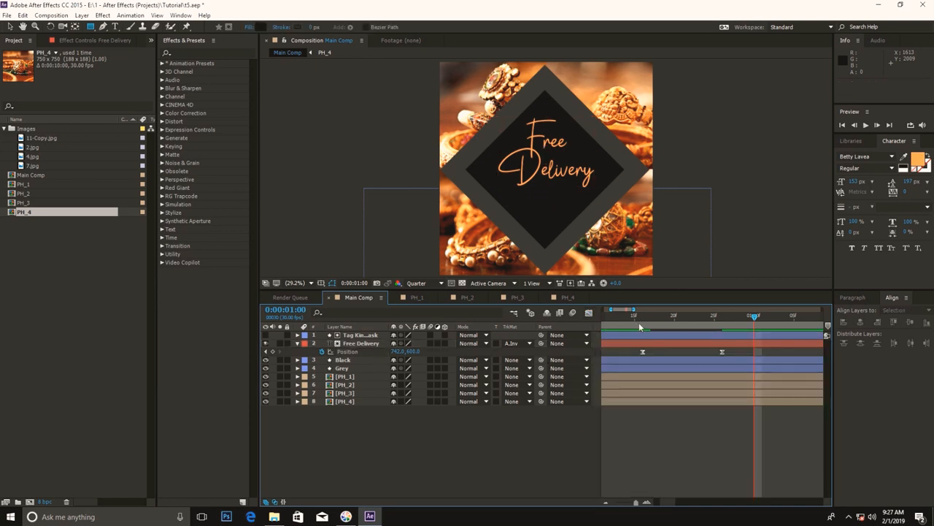
# Preview the text reveal, move the Free Delivery text's second Position keyframe to 0:00:01:03, and collapse the layer.
pyautogui.press('space')
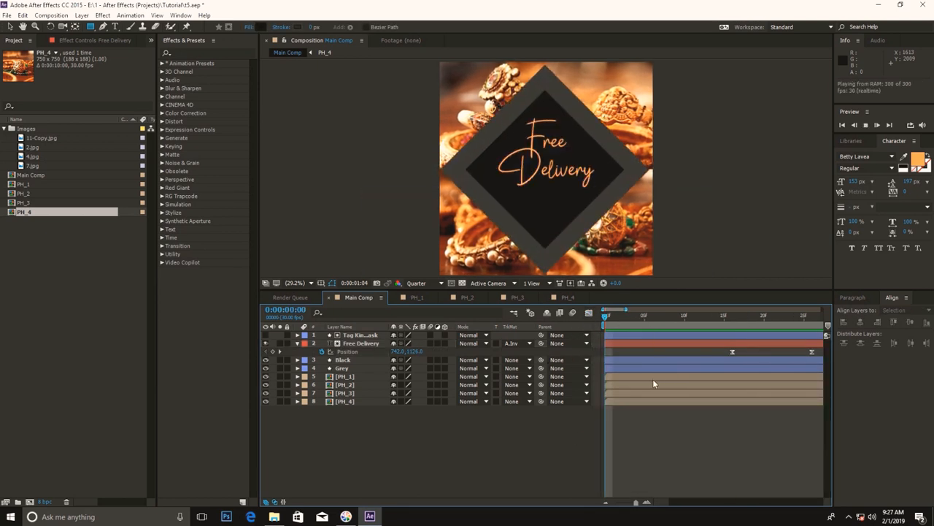
pyautogui.press('-')
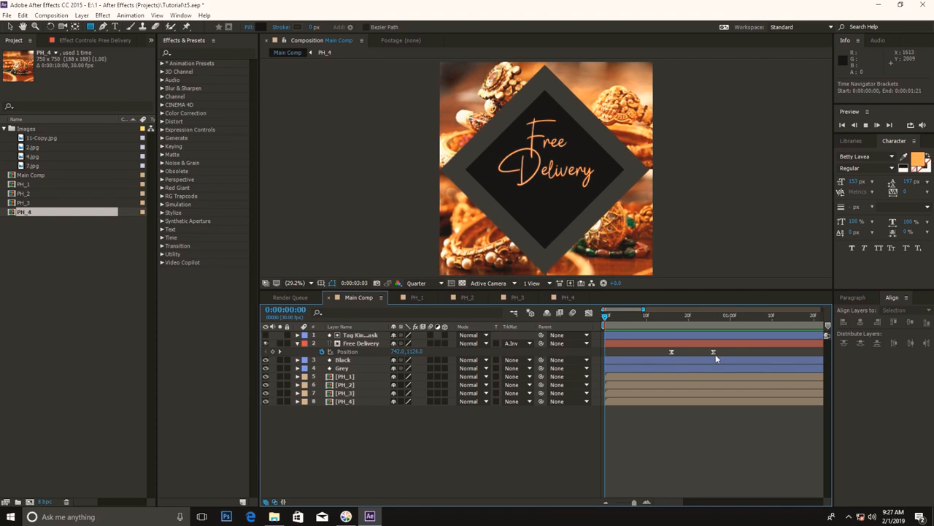
pyautogui.moveTo(714, 352); pyautogui.dragTo(743, 352)
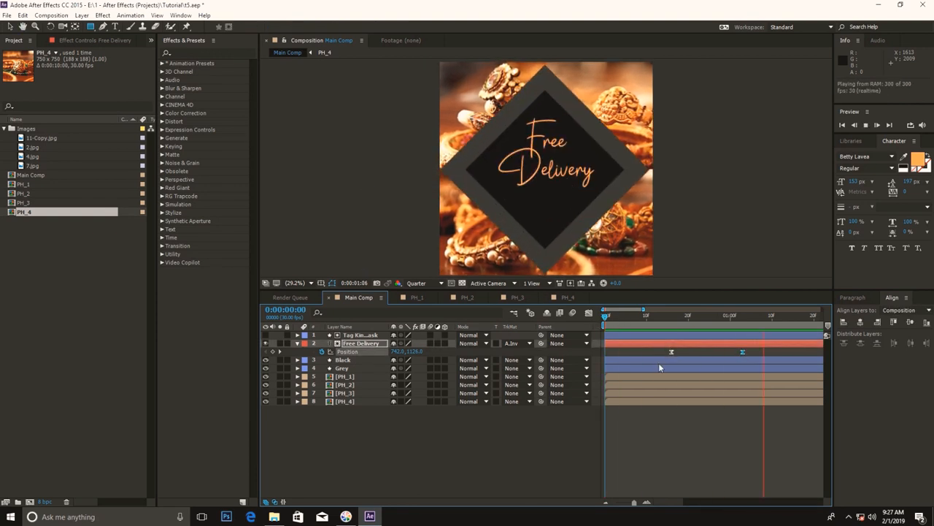
pyautogui.click(595, 461)
pyautogui.moveTo(611, 318); pyautogui.dragTo(742, 326)
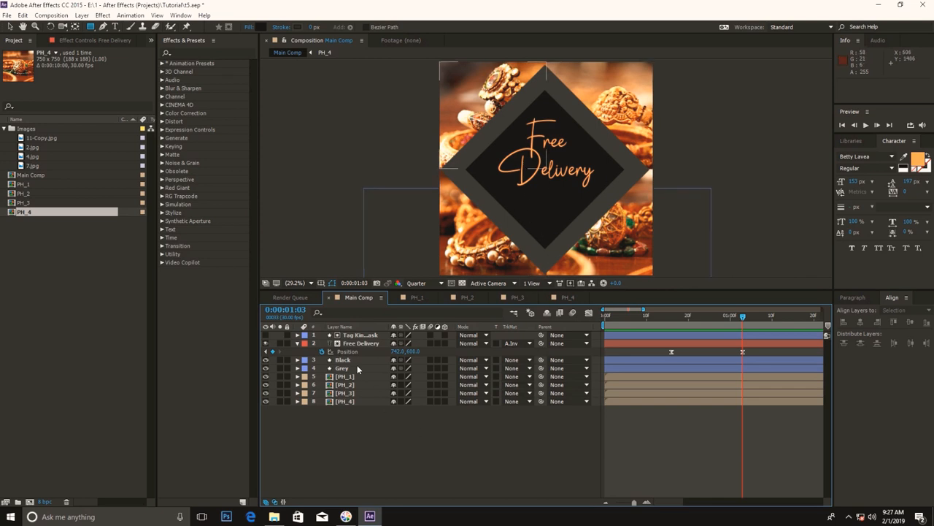
pyautogui.click(298, 345)
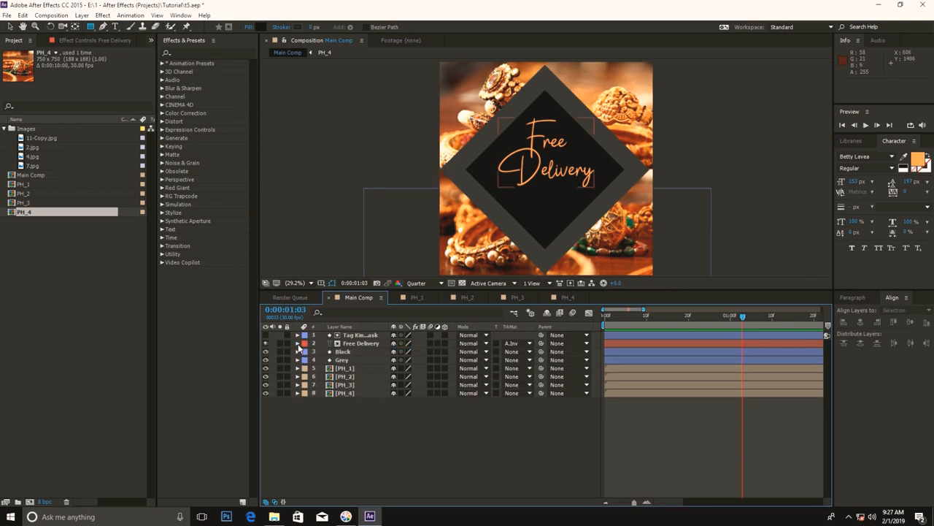
pyautogui.rightClick(365, 420)
pyautogui.click(411, 454)
pyautogui.hotkey('ctrl', 'alt', 'shift', 'c')
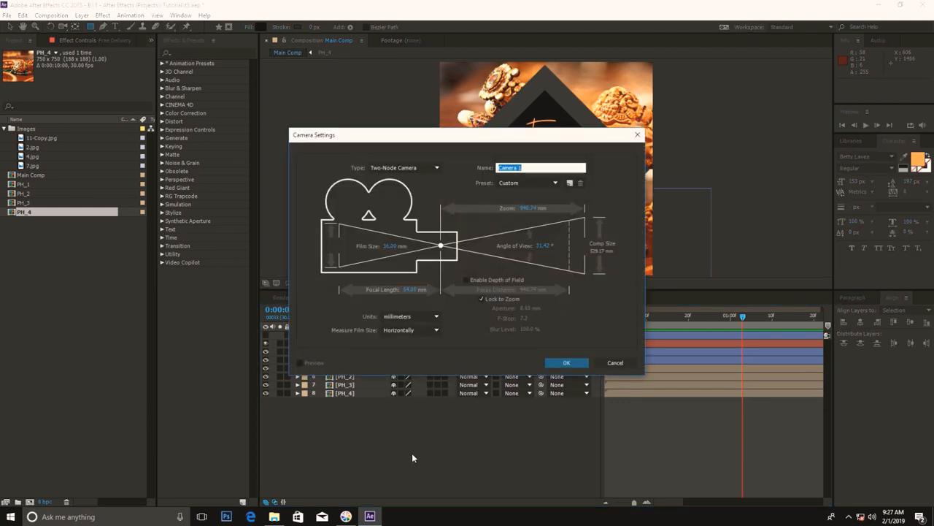
pyautogui.press('Escape')
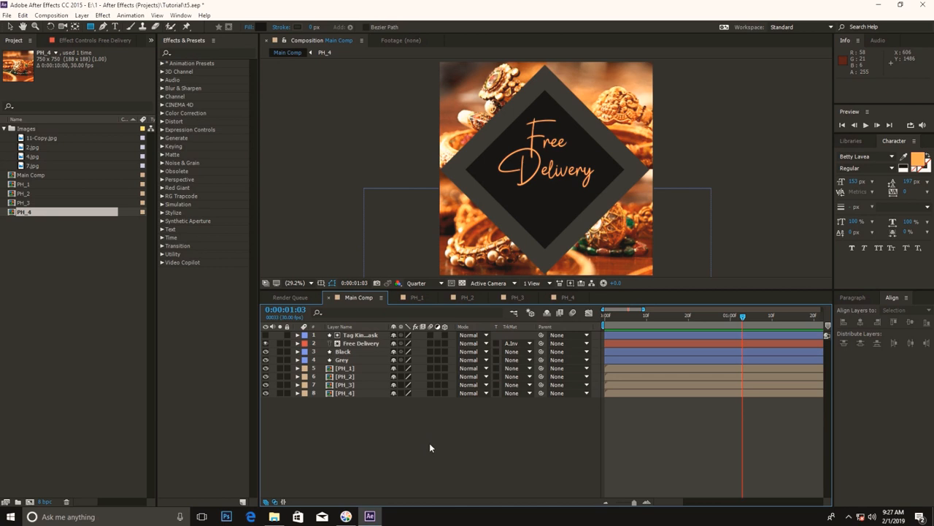
# Add a text layer reading "LOGO" and place it below the Free Delivery text at about 688, 1137.
pyautogui.hotkey('ctrl', 'alt', 'shift', 't')
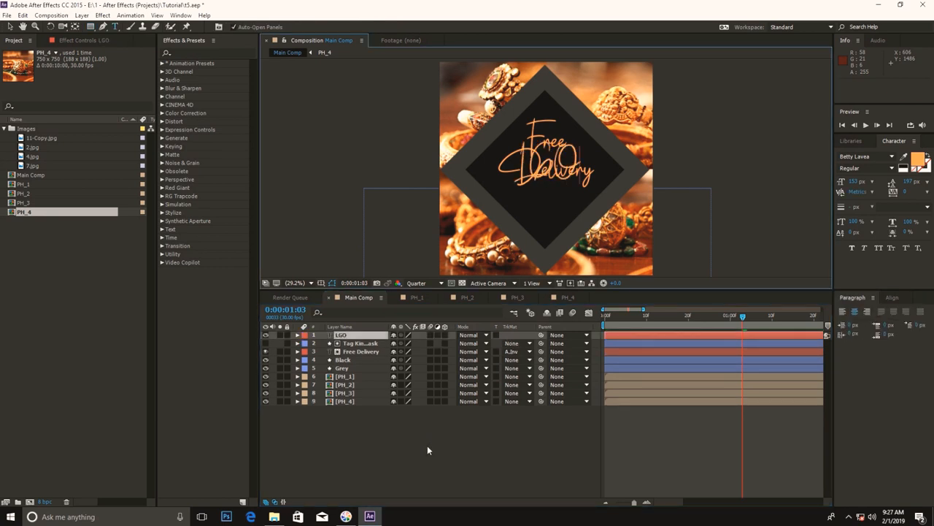
pyautogui.write('LOGO')
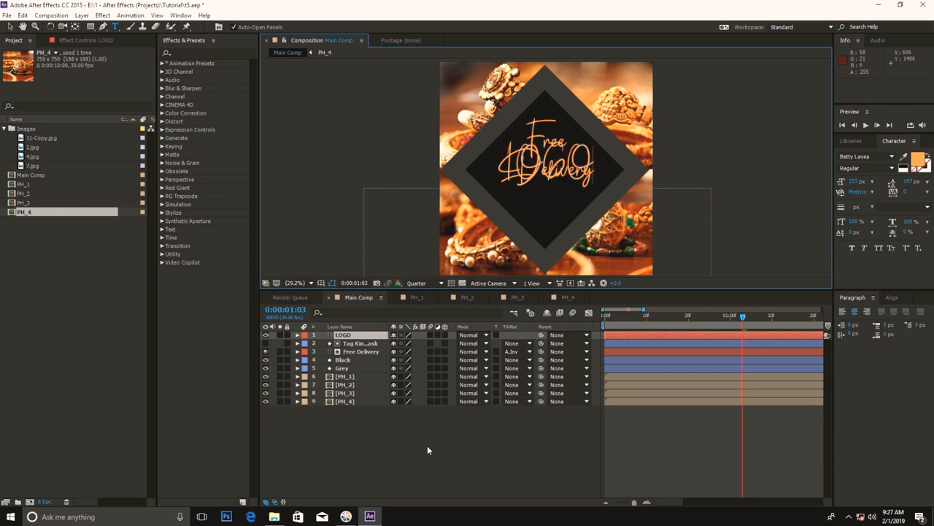
pyautogui.click(335, 335)
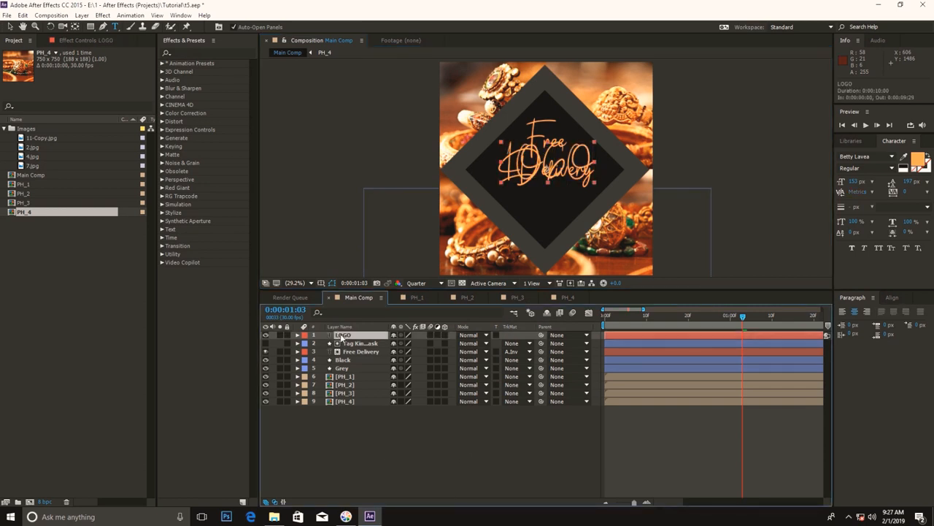
pyautogui.moveTo(545, 158); pyautogui.dragTo(532, 220)
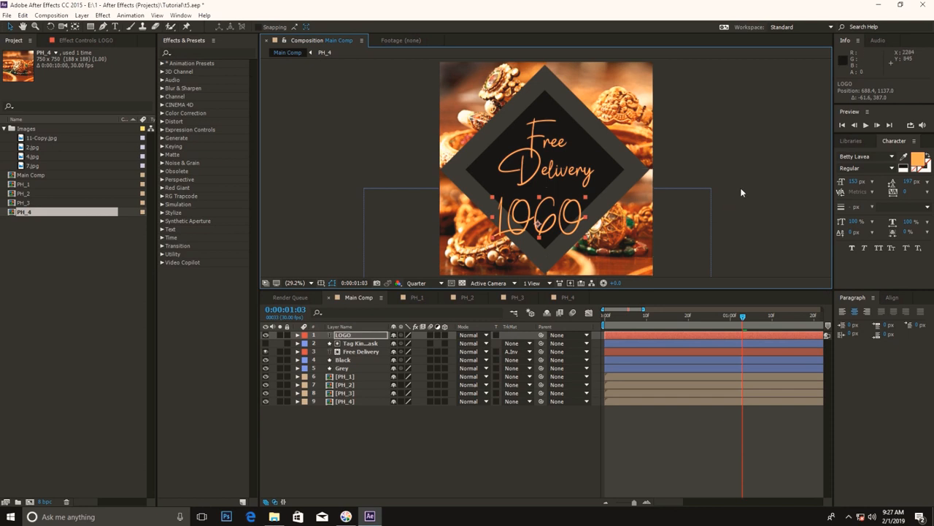
# Set the font of the LOGO text to Calibri.
pyautogui.doubleClick(376, 336)
pyautogui.click(890, 159)
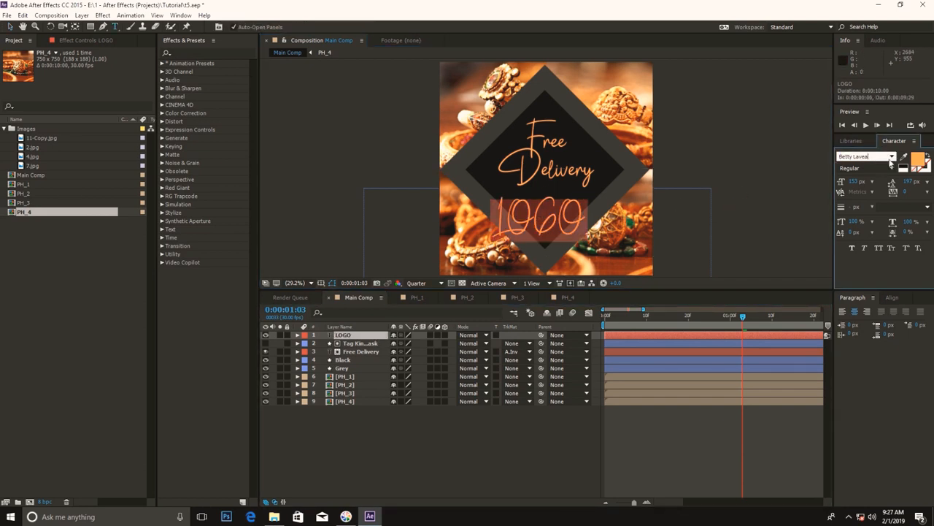
pyautogui.click(892, 156)
pyautogui.click(872, 216)
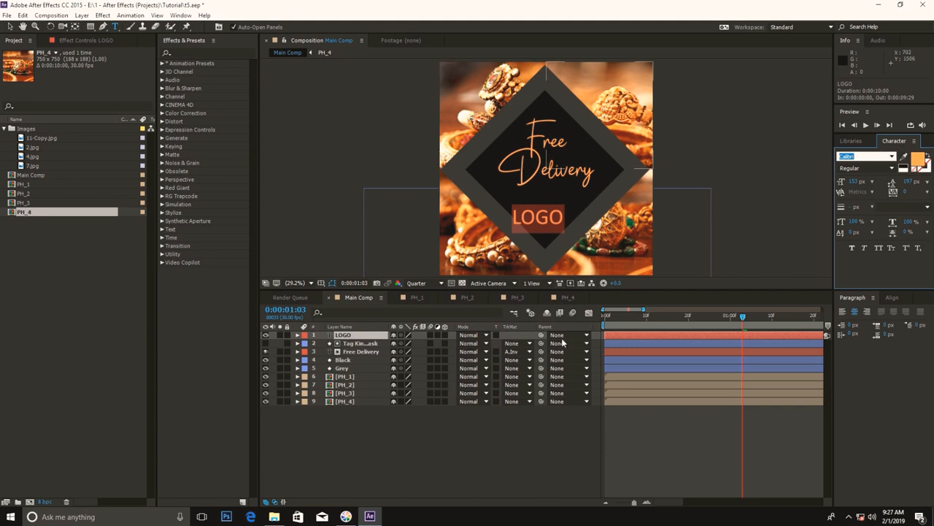
pyautogui.click(408, 422)
# Centre the LOGO text horizontally in the composition.
pyautogui.click(346, 335)
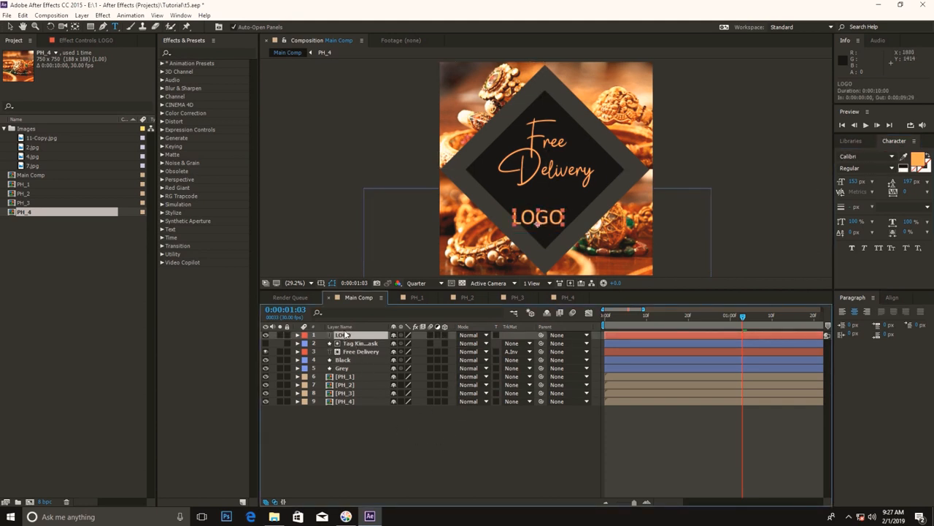
pyautogui.click(892, 298)
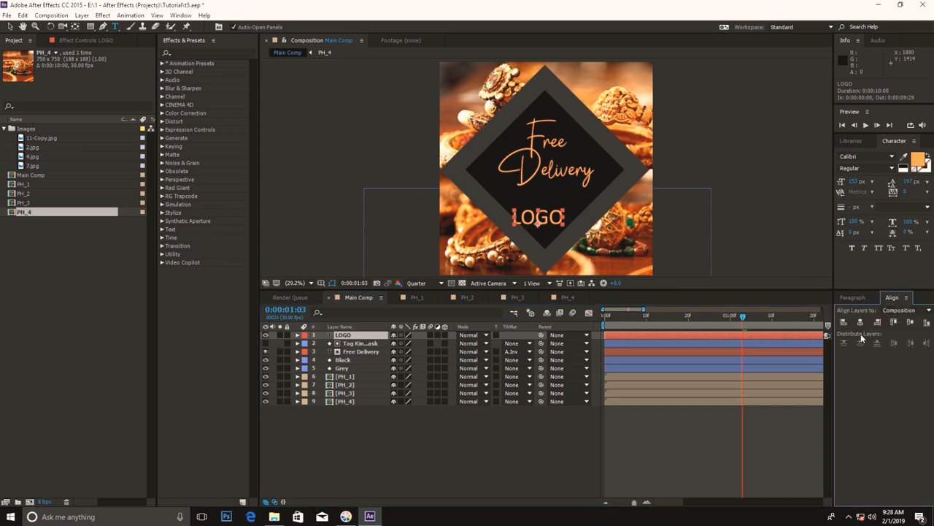
pyautogui.click(855, 322)
pyautogui.click(507, 479)
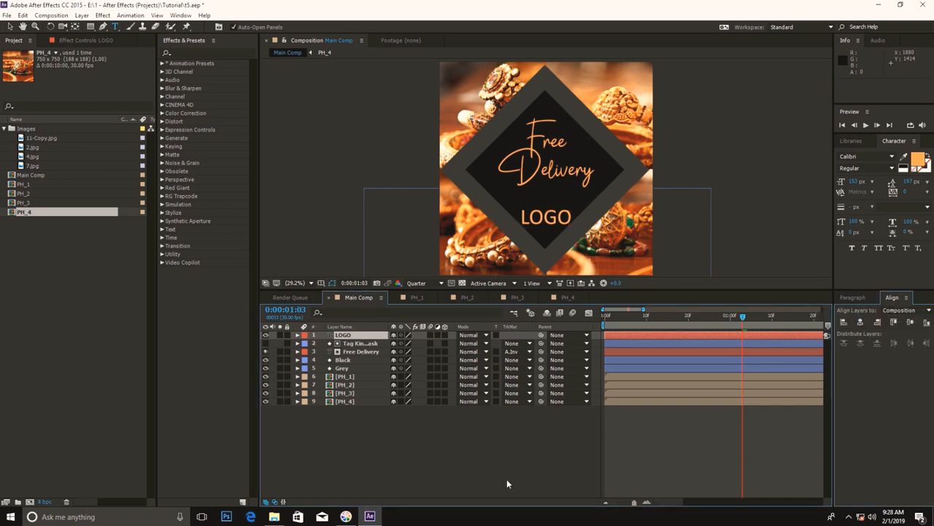
# Change the LOGO text's fill colour to white (FFFFFF).
pyautogui.click(350, 335)
pyautogui.click(918, 168)
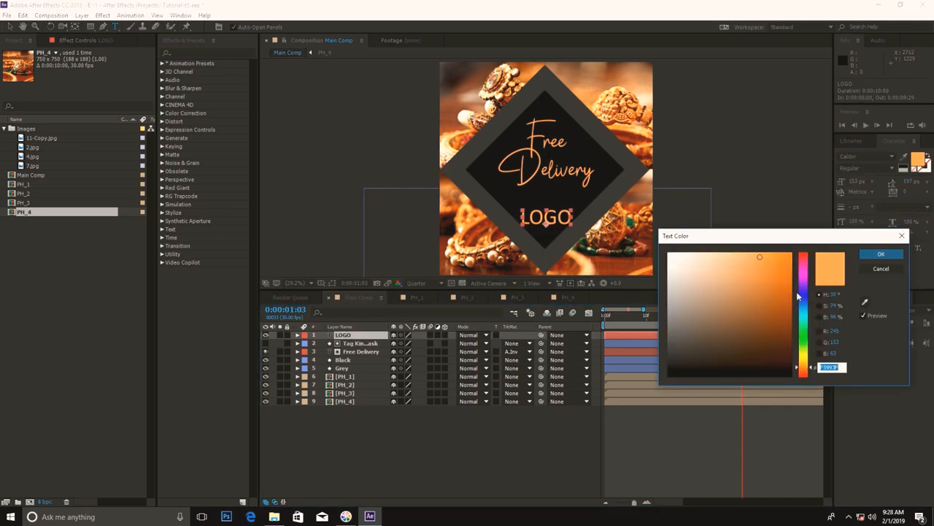
pyautogui.click(668, 253)
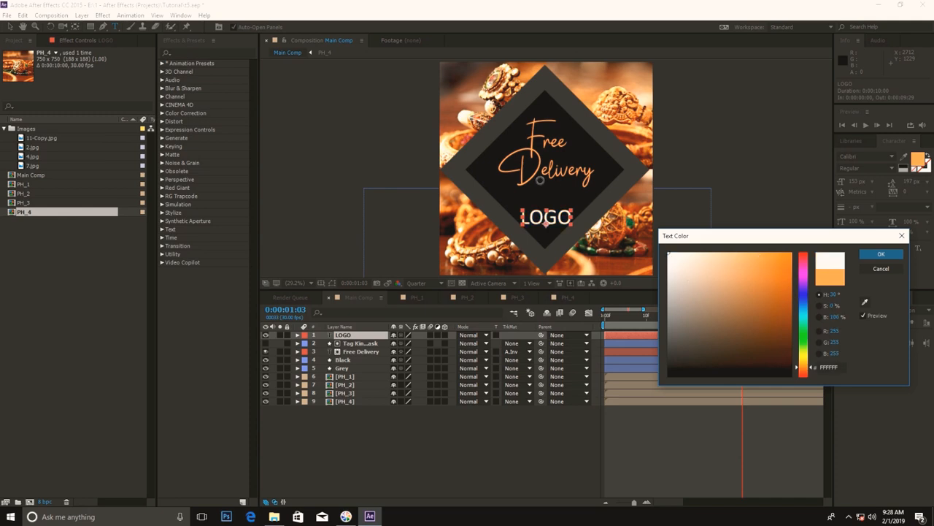
pyautogui.click(881, 254)
pyautogui.click(469, 402)
pyautogui.click(388, 460)
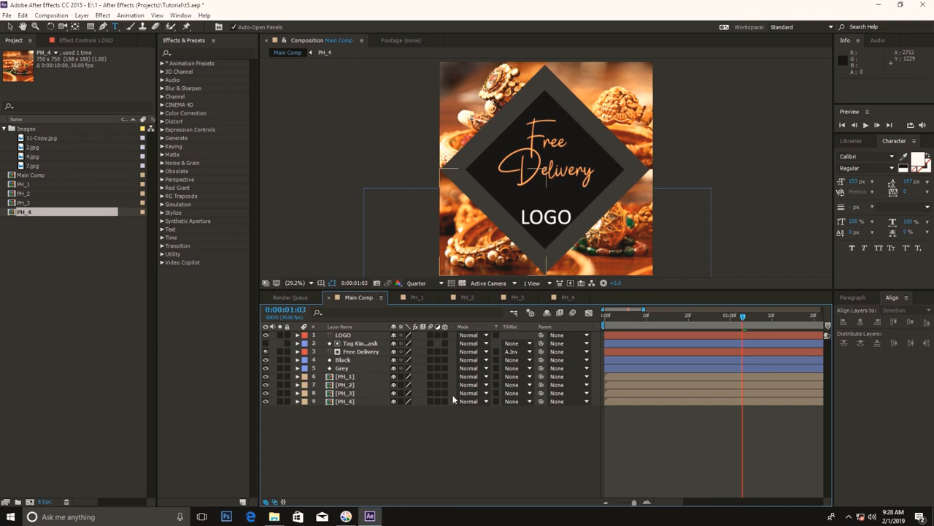
pyautogui.click(347, 336)
pyautogui.click(467, 453)
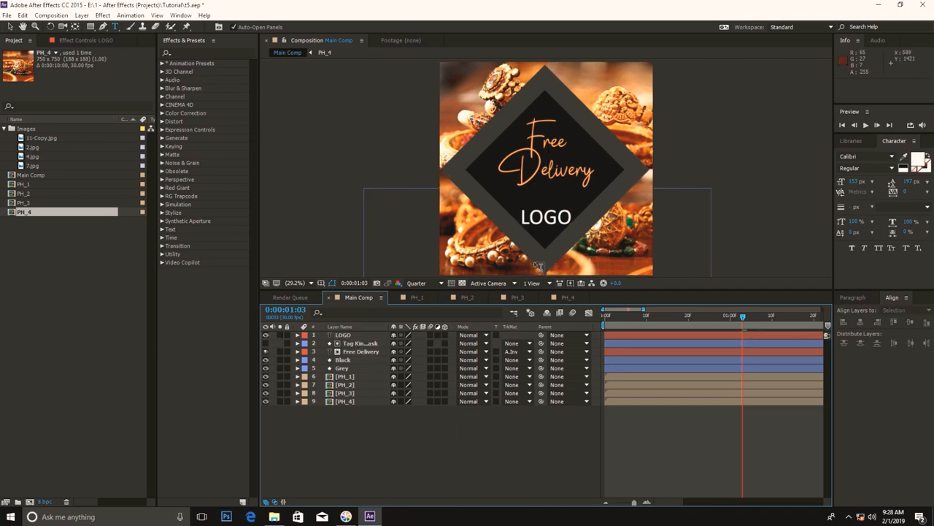
# Set the LOGO text's Position Y to 875 and keyframe it at 0:00:01:03, in line with the Free Delivery text's last Position keyframe.
pyautogui.moveTo(743, 317)
pyautogui.mouseDown()
pyautogui.moveTo(717, 316)
pyautogui.moveTo(742, 317)
pyautogui.mouseUp()
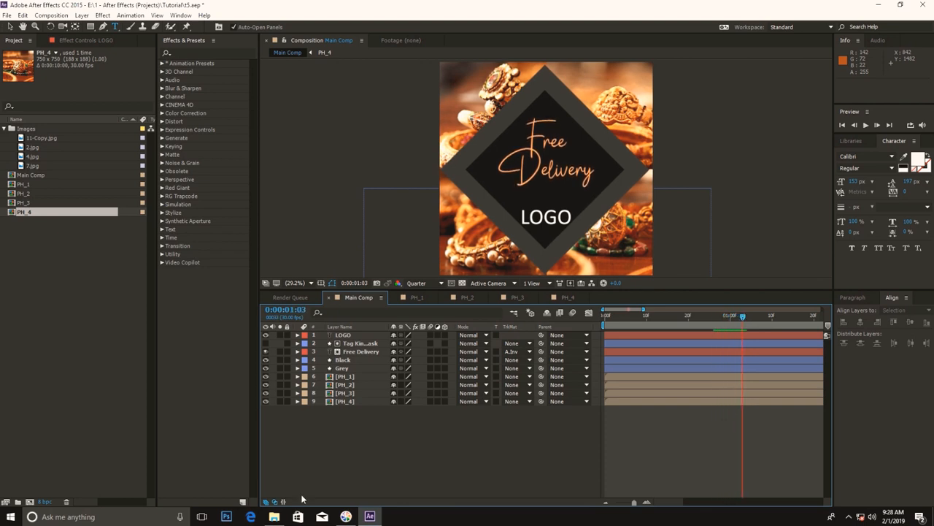
pyautogui.click(354, 354)
pyautogui.press('p')
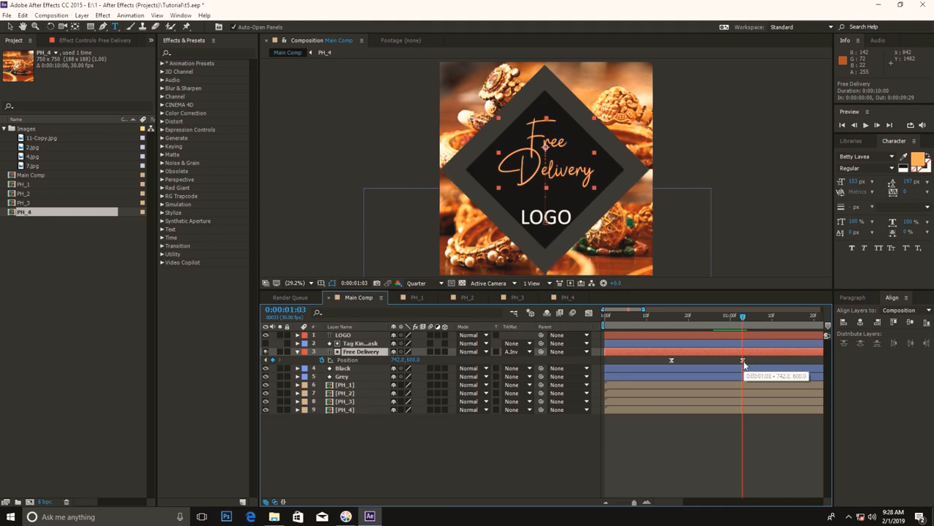
pyautogui.click(349, 336)
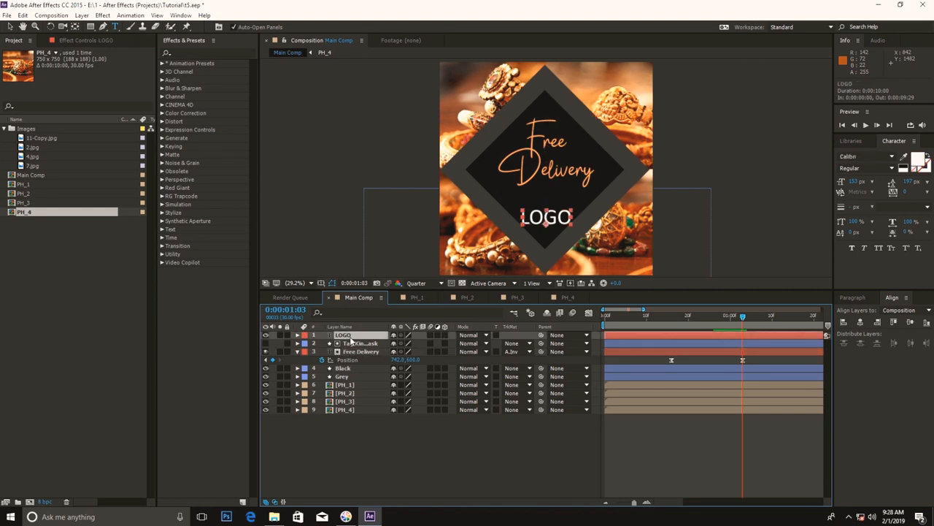
pyautogui.hotkey('alt', 'shift', 'p')
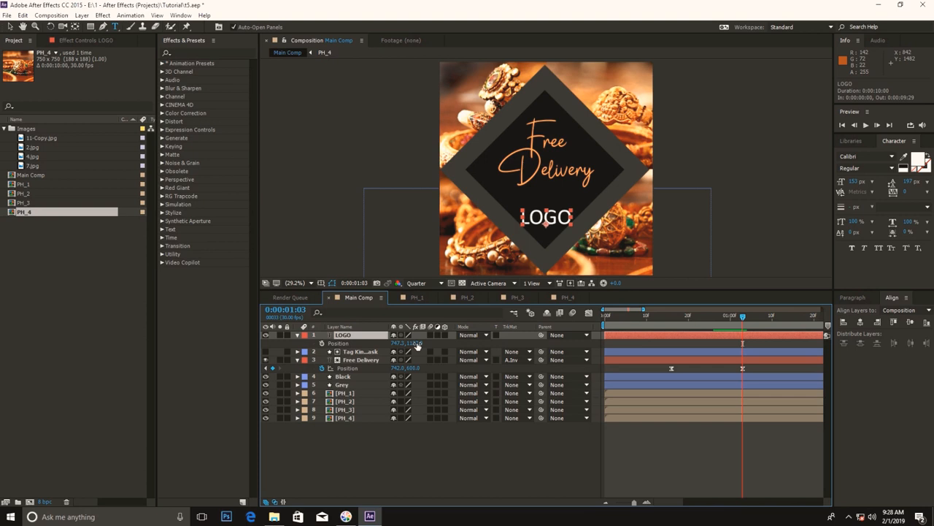
pyautogui.moveTo(414, 344); pyautogui.dragTo(265, 370)
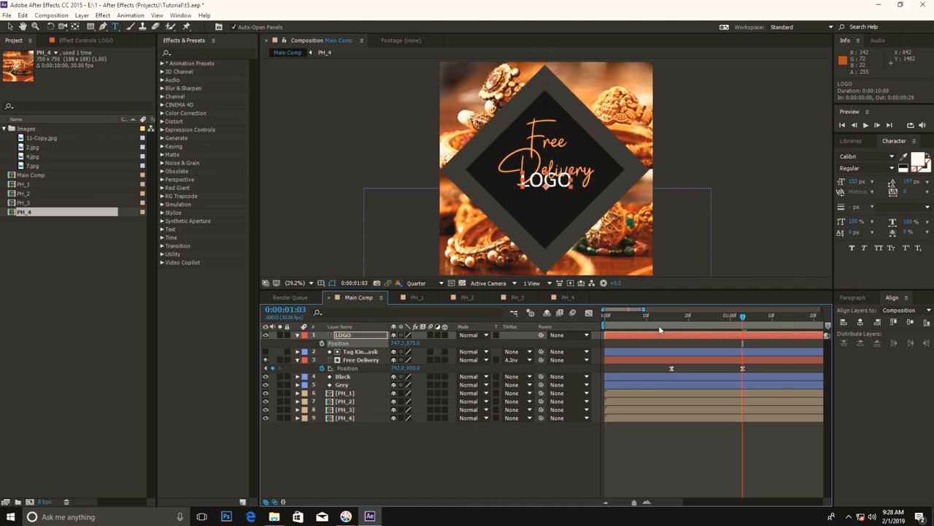
pyautogui.click(322, 343)
# Add a second LOGO Position keyframe at 0:00:02:03 with Y set to 1102, below the Free Delivery text.
pyautogui.click(798, 319)
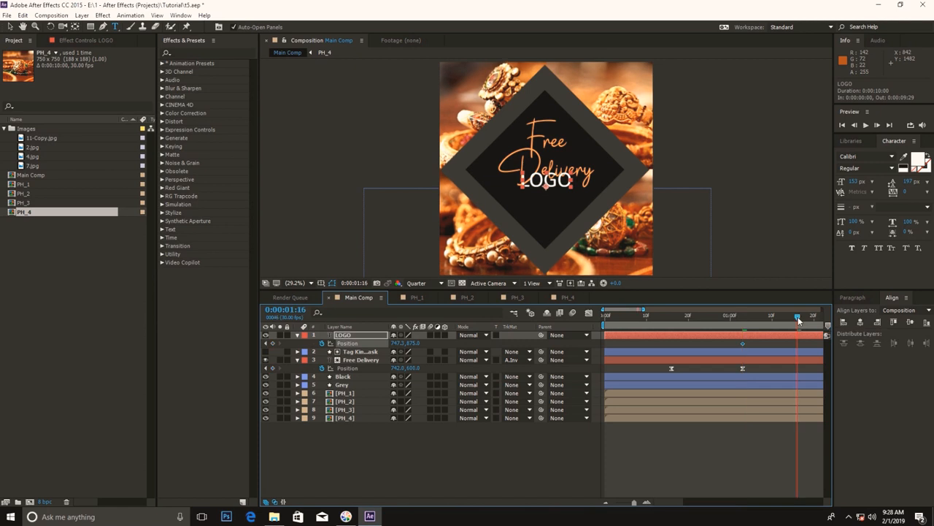
pyautogui.moveTo(761, 319); pyautogui.dragTo(743, 319)
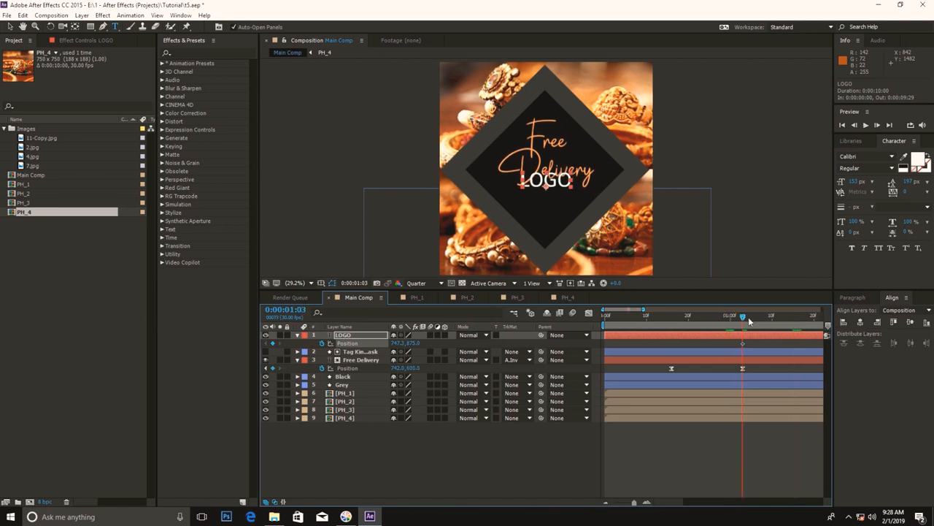
pyautogui.hotkey('shift', 'pagedown')
pyautogui.hotkey('shift', 'pagedown')
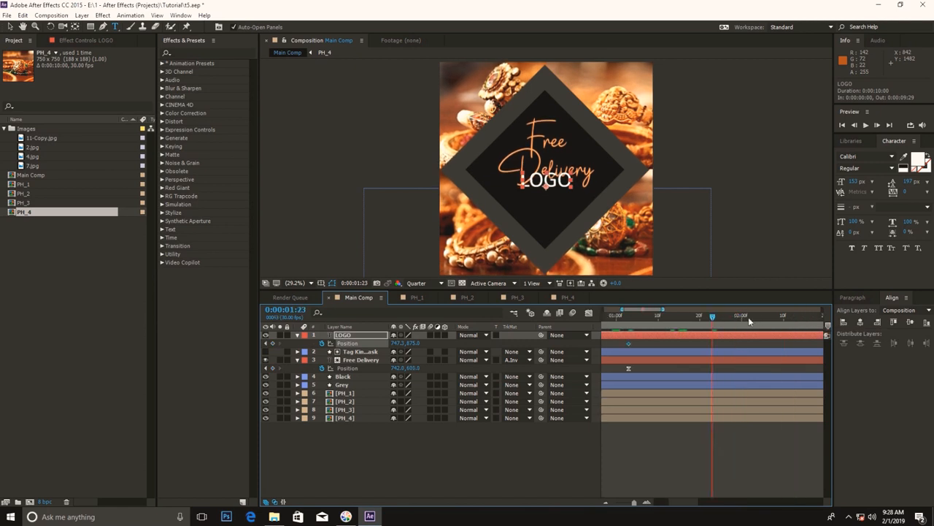
pyautogui.hotkey('shift', 'pagedown')
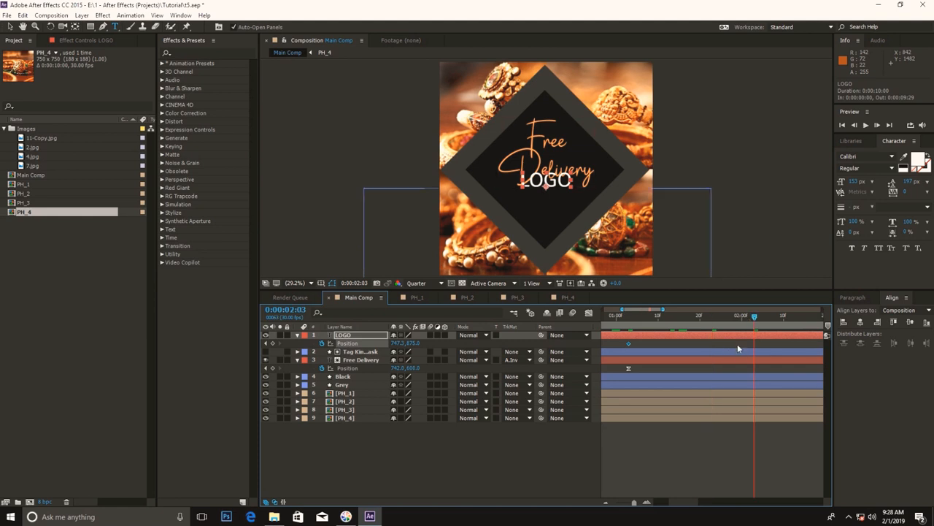
pyautogui.moveTo(410, 347); pyautogui.dragTo(500, 365)
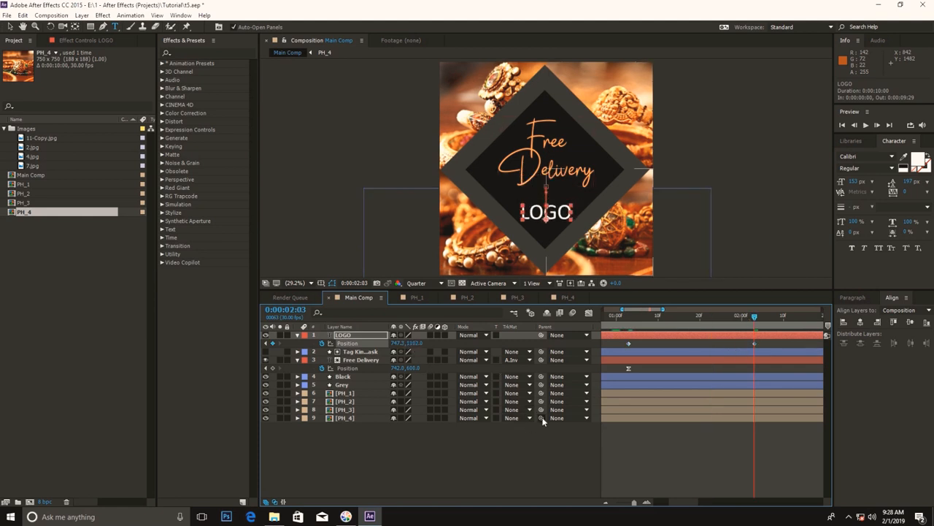
pyautogui.click(553, 451)
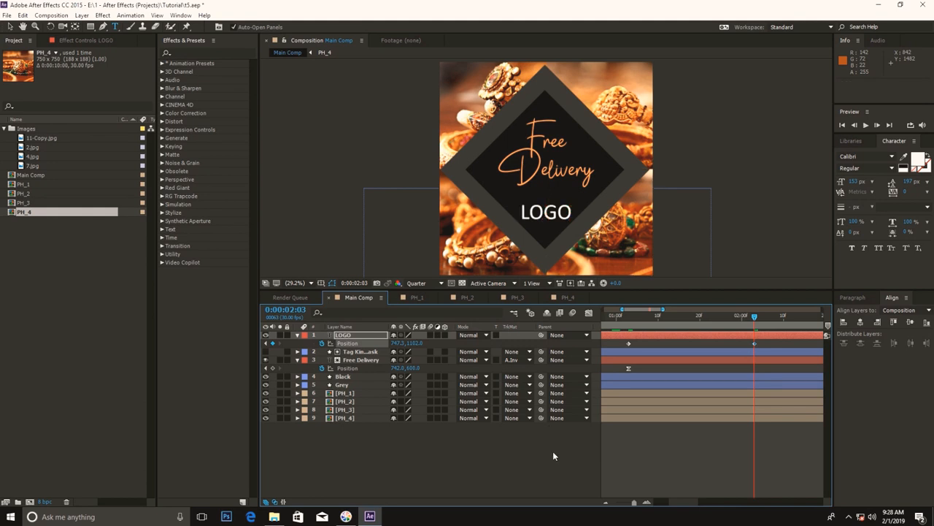
# Preview the LOGO text's movement, and apply Easy Ease to both of its Position keyframes.
pyautogui.click(615, 314)
pyautogui.press('space')
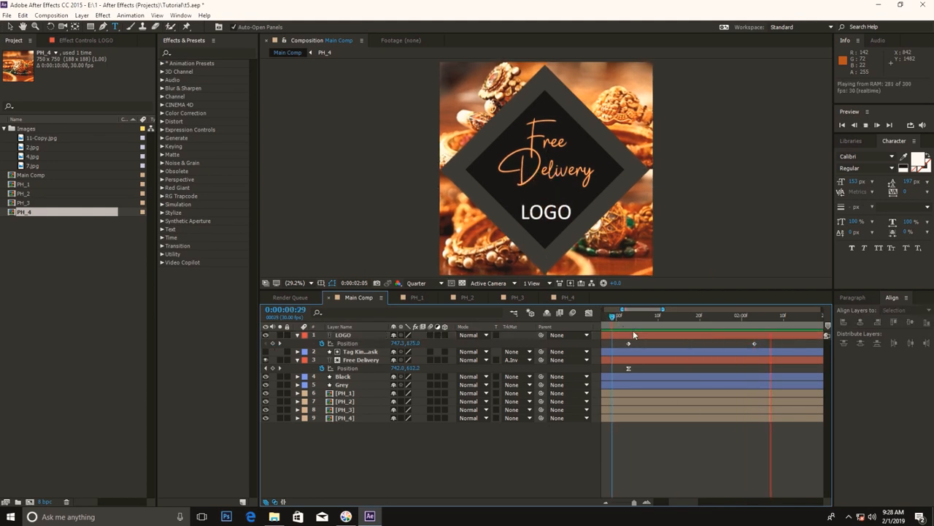
pyautogui.press('space')
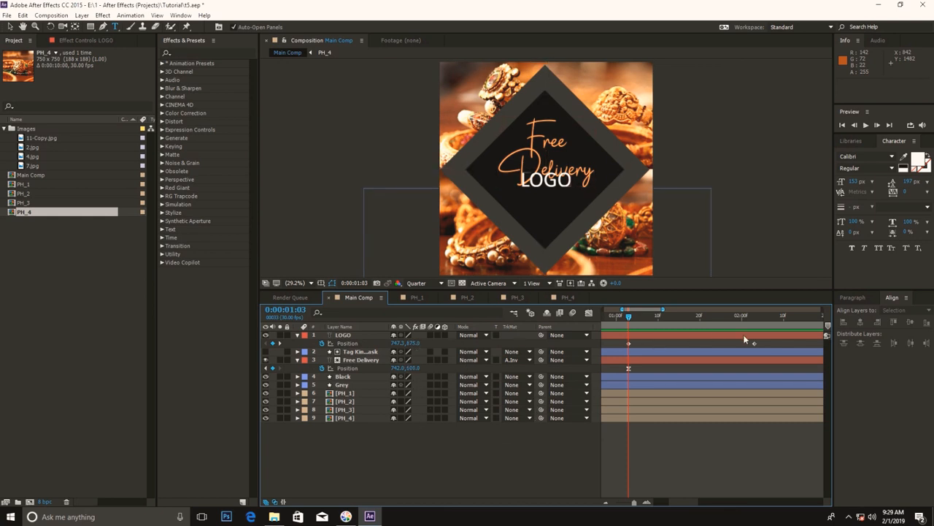
pyautogui.moveTo(763, 347); pyautogui.dragTo(616, 350)
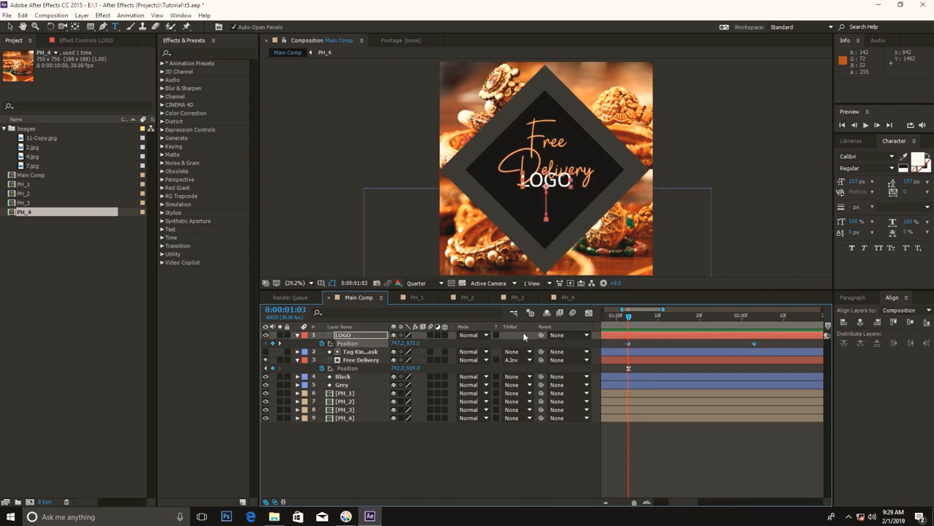
pyautogui.rightClick(630, 346)
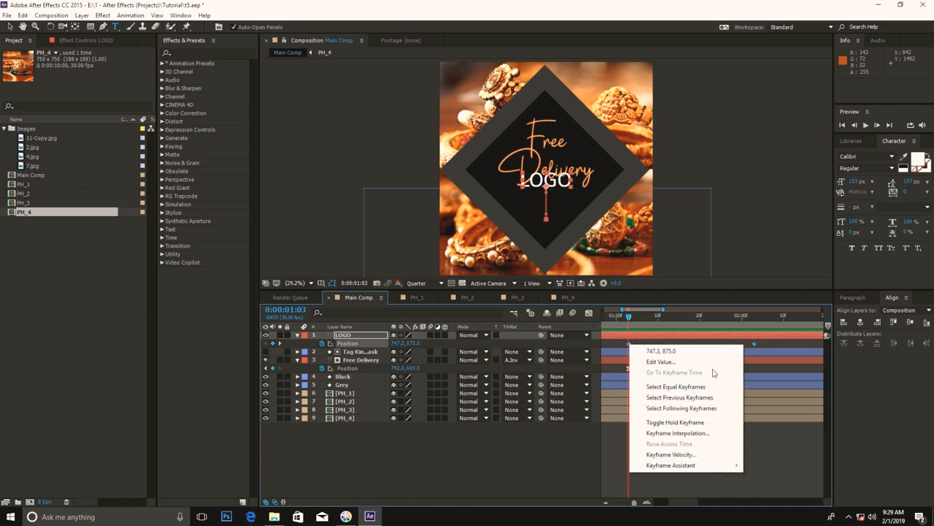
pyautogui.moveTo(723, 465)
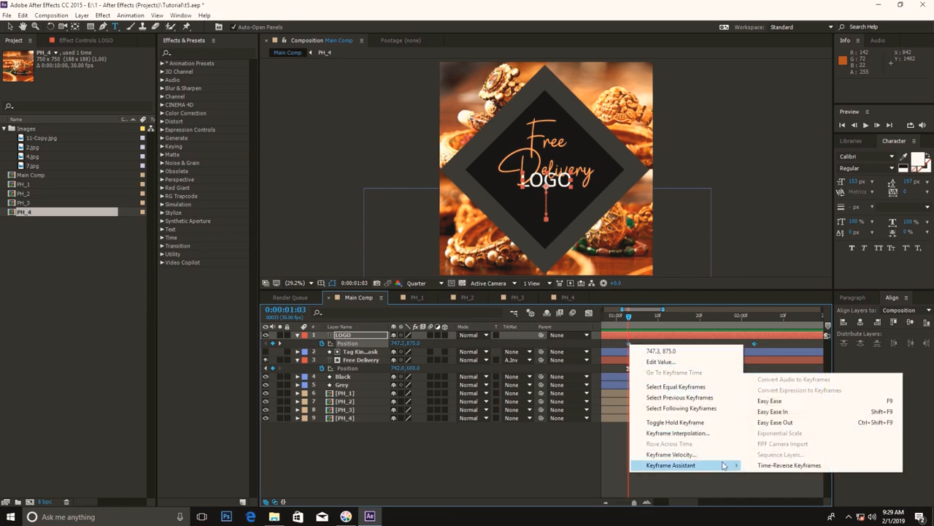
pyautogui.click(801, 401)
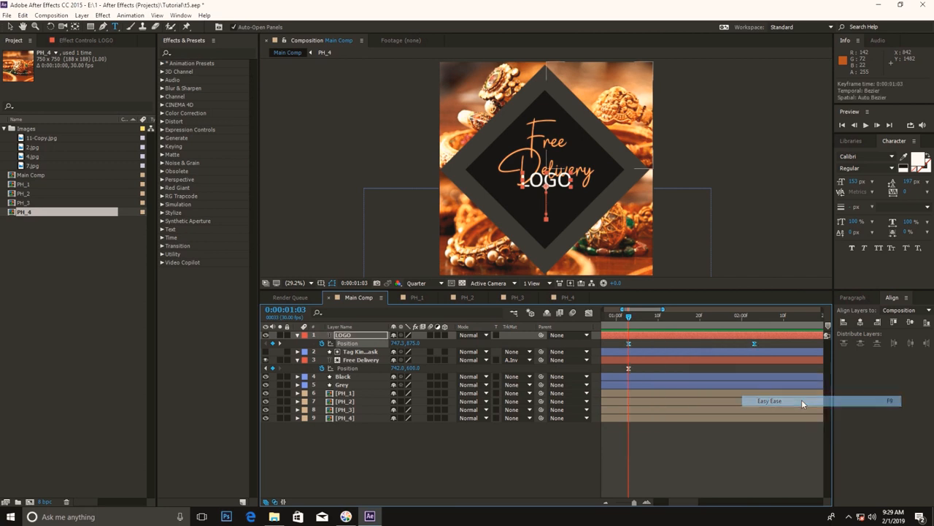
# Reshape the LOGO Position speed graph so the text accelerates quickly after the first keyframe and slows down gradually towards the second.
pyautogui.click(590, 312)
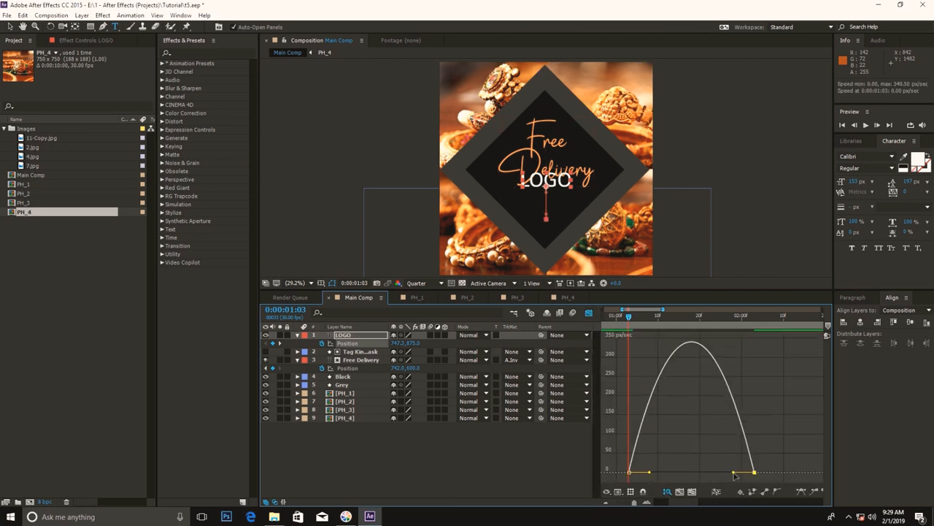
pyautogui.moveTo(735, 473); pyautogui.dragTo(583, 462)
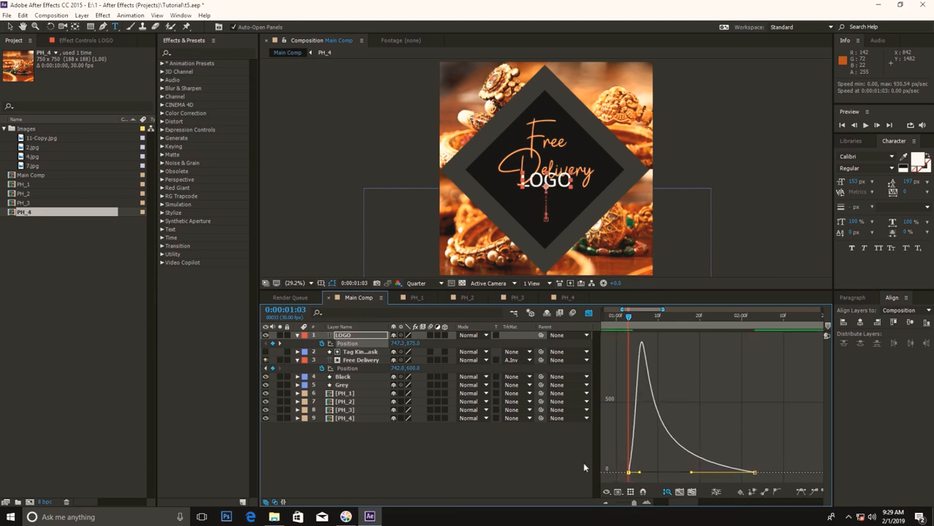
pyautogui.click(589, 312)
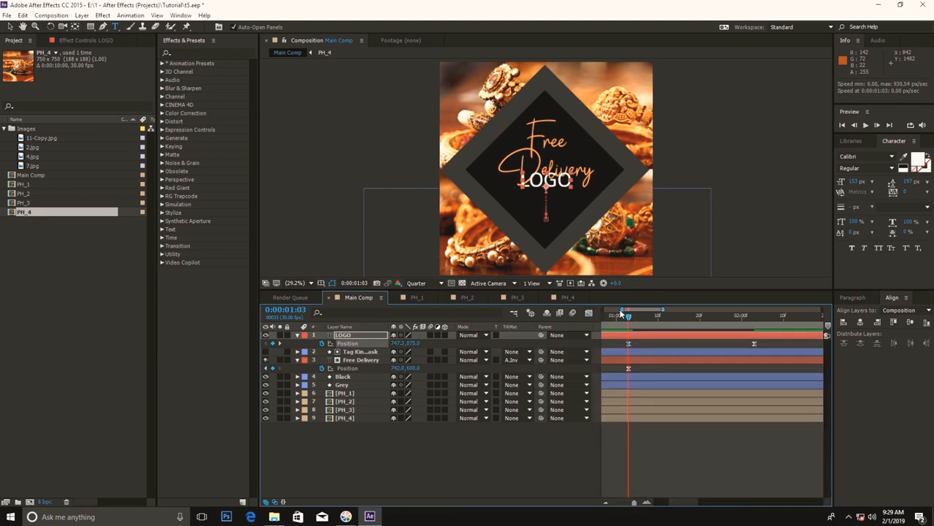
pyautogui.click(577, 447)
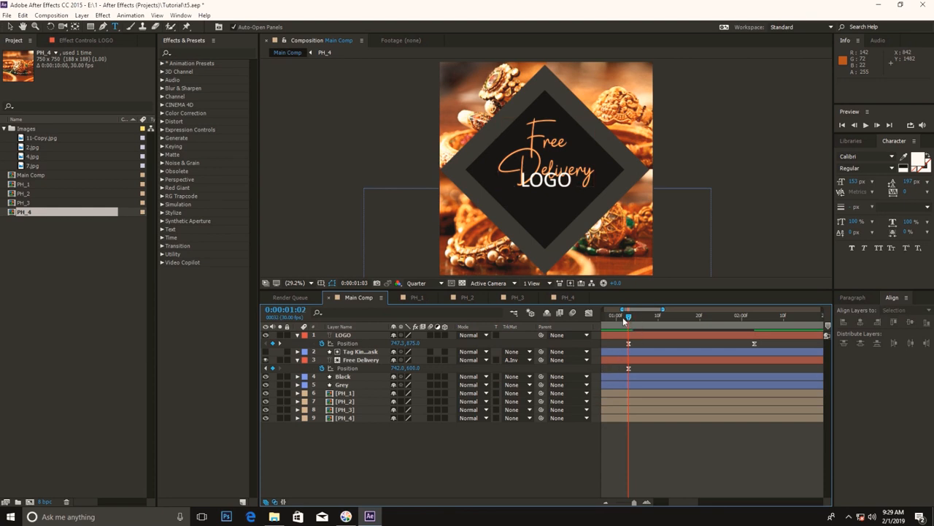
# Collapse the text layers' properties and draw a rectangle shape about 1900 x 690 px covering the Free Delivery and LOGO texts at 0:00:01:03.
pyautogui.moveTo(624, 319); pyautogui.dragTo(628, 317)
pyautogui.click(297, 335)
pyautogui.click(297, 351)
pyautogui.click(353, 337)
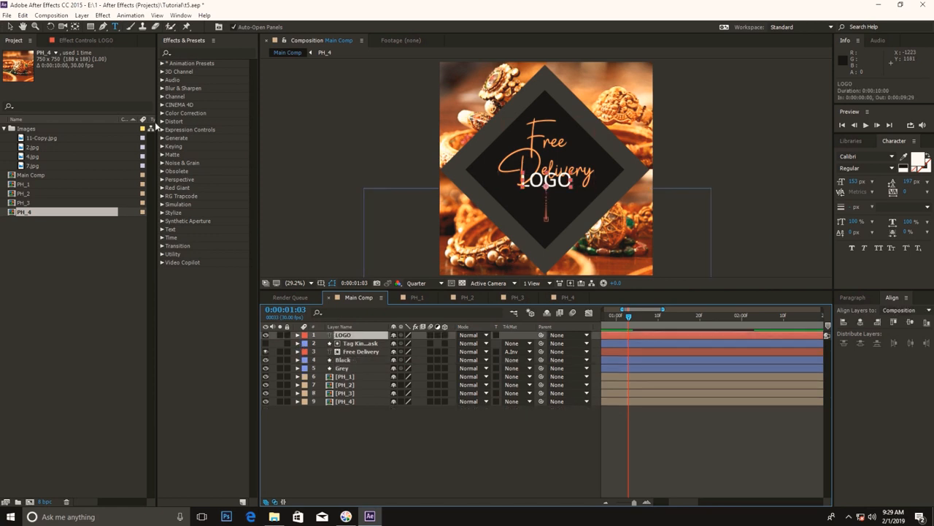
pyautogui.click(384, 424)
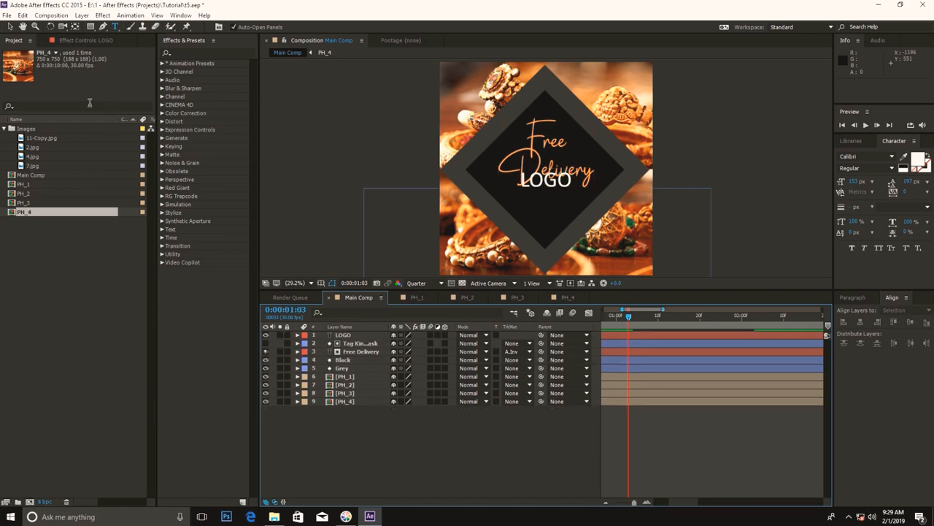
pyautogui.click(91, 27)
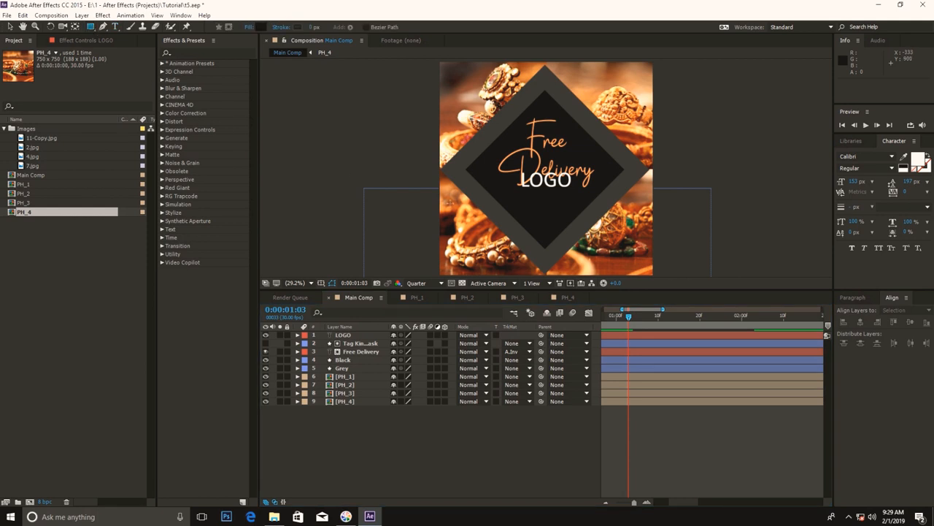
pyautogui.moveTo(419, 188); pyautogui.dragTo(688, 94)
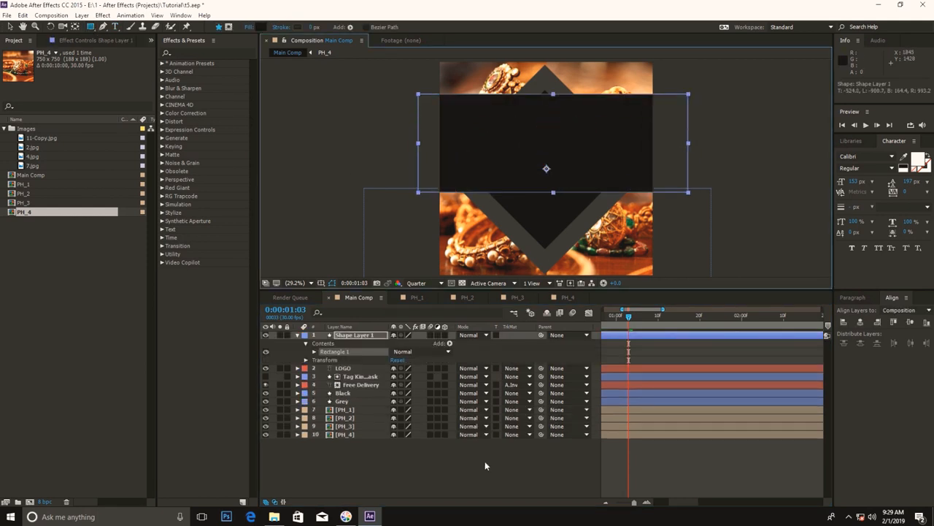
# Rename the new rectangle shape layer as Logo Mask.
pyautogui.rightClick(362, 335)
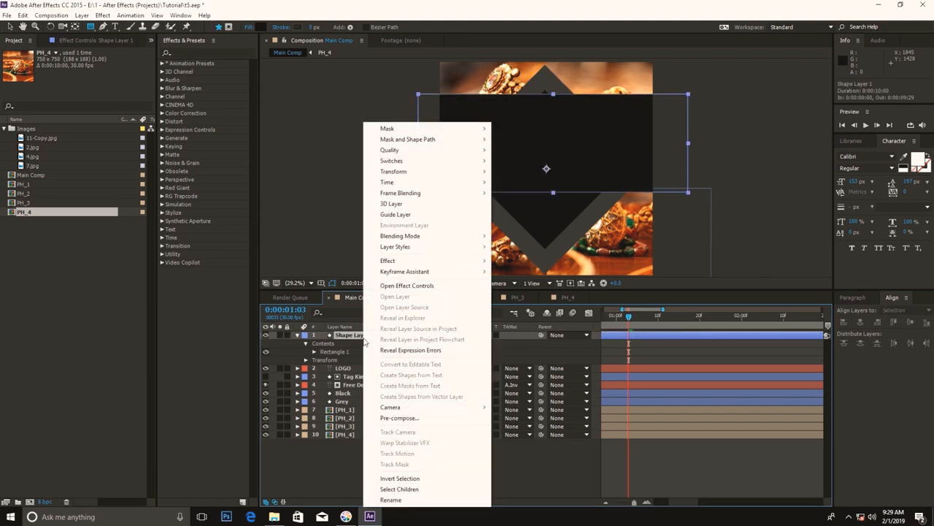
pyautogui.click(398, 499)
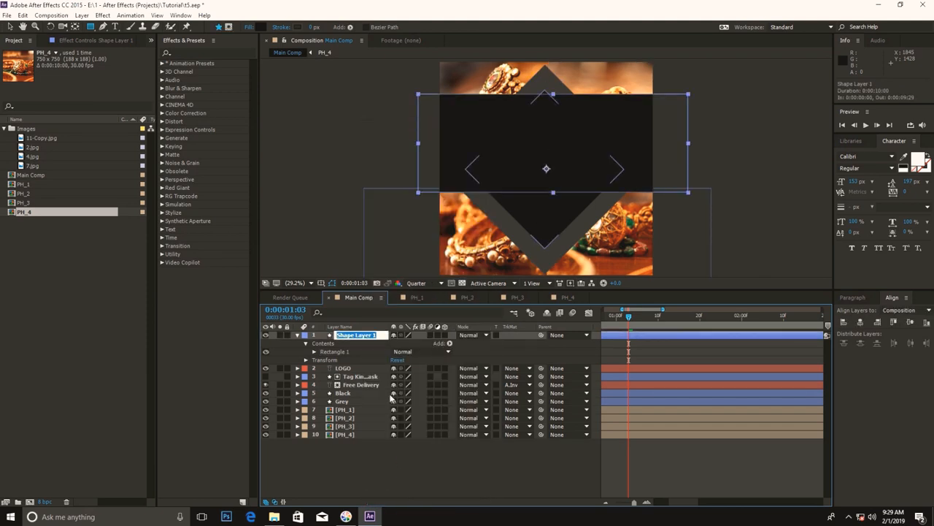
pyautogui.write('Logo Mask')
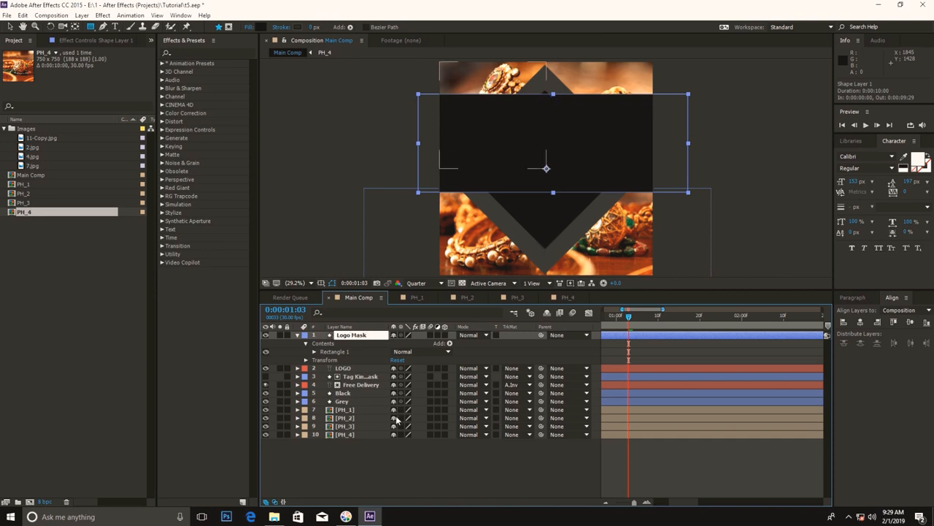
pyautogui.click(411, 472)
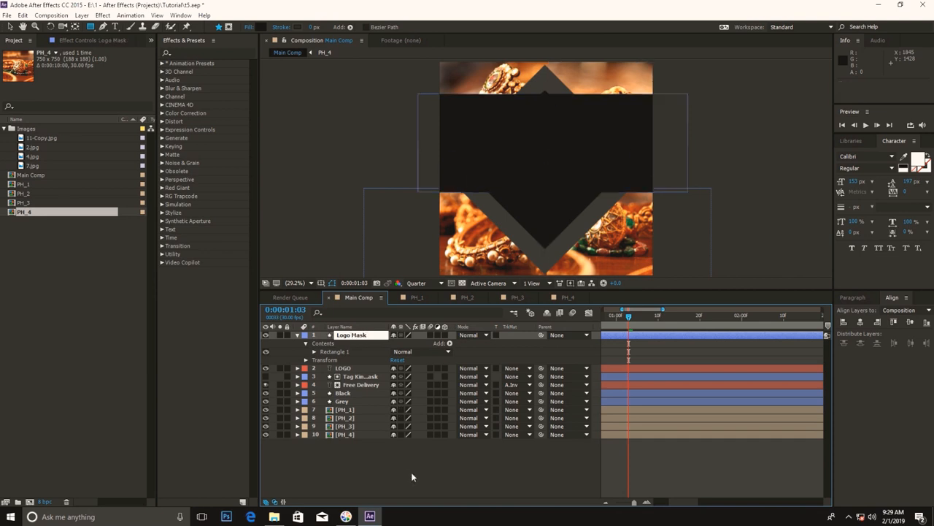
# Set the LOGO layer's track matte to Alpha Inverted Matte "Logo Mask".
pyautogui.click(298, 335)
pyautogui.click(365, 343)
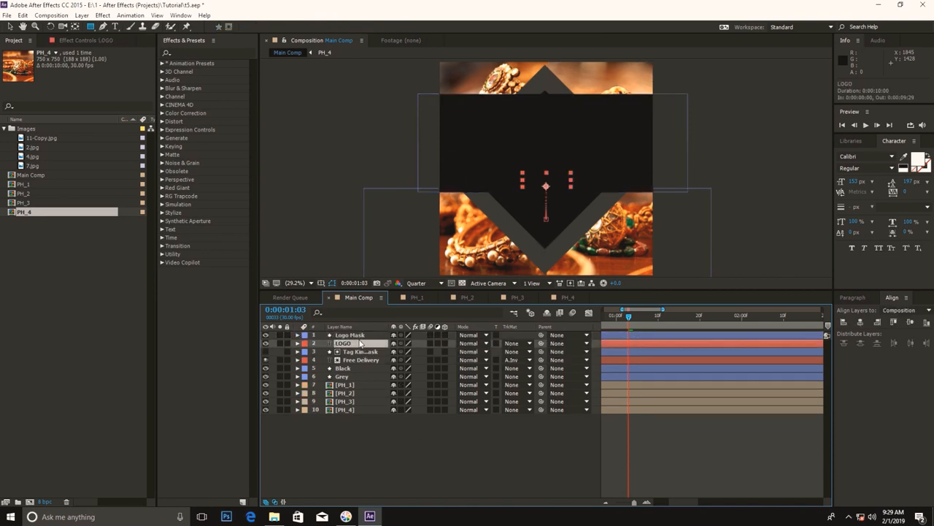
pyautogui.click(515, 343)
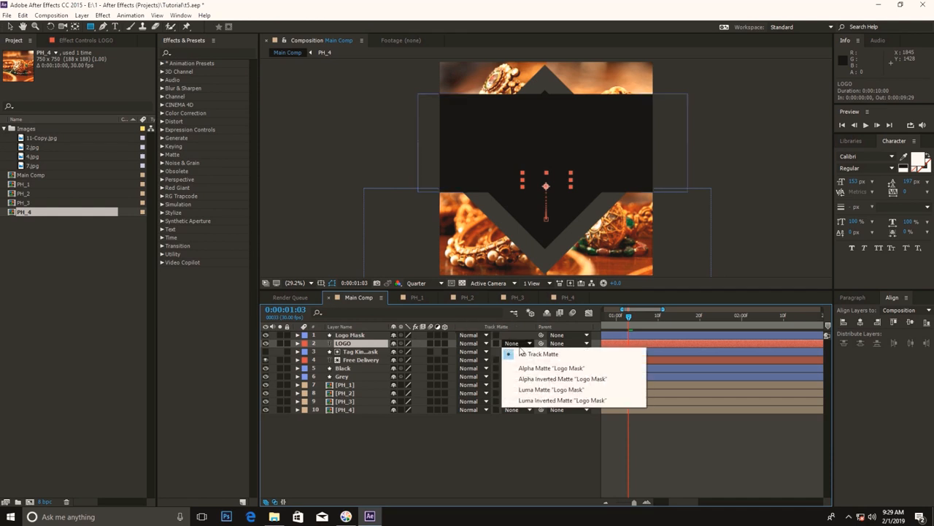
pyautogui.click(559, 379)
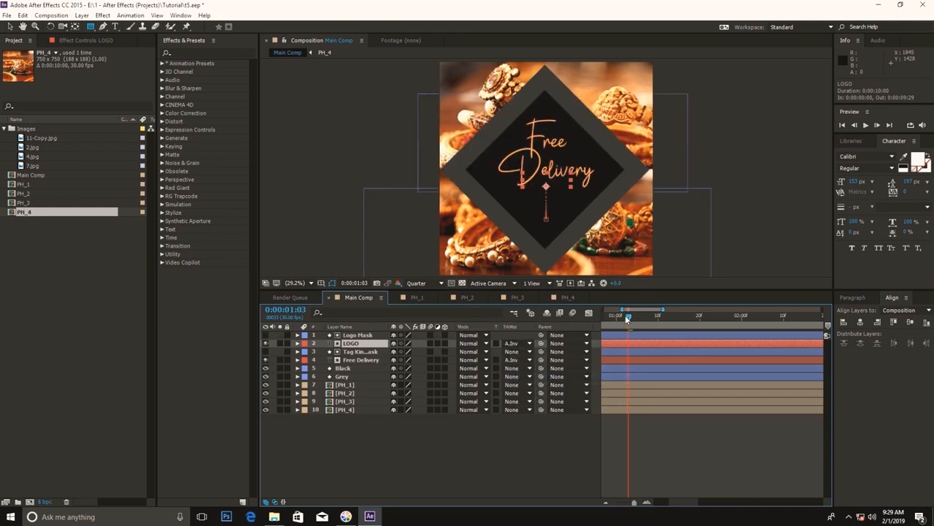
# Scrub through the LOGO reveal and play the whole composition from the start to check the matte animation.
pyautogui.moveTo(626, 319); pyautogui.dragTo(728, 322)
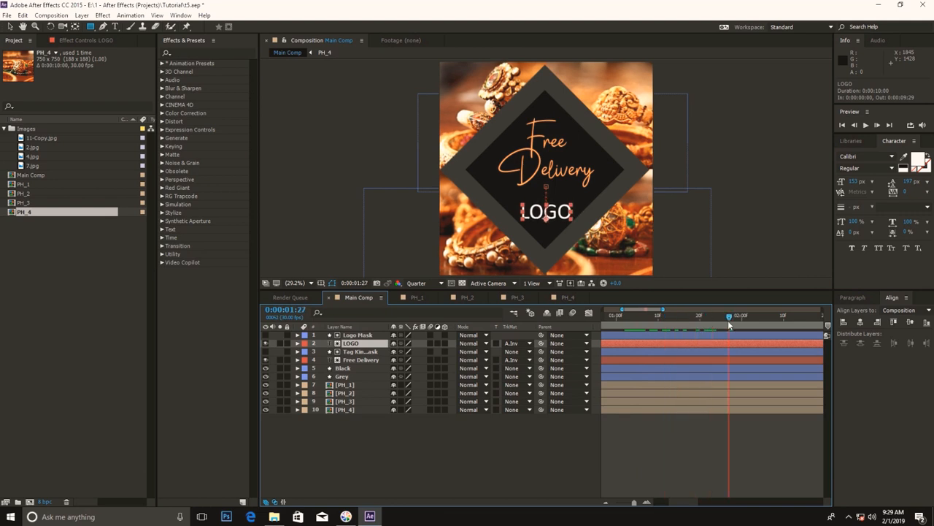
pyautogui.scroll(-2, 662, 355)
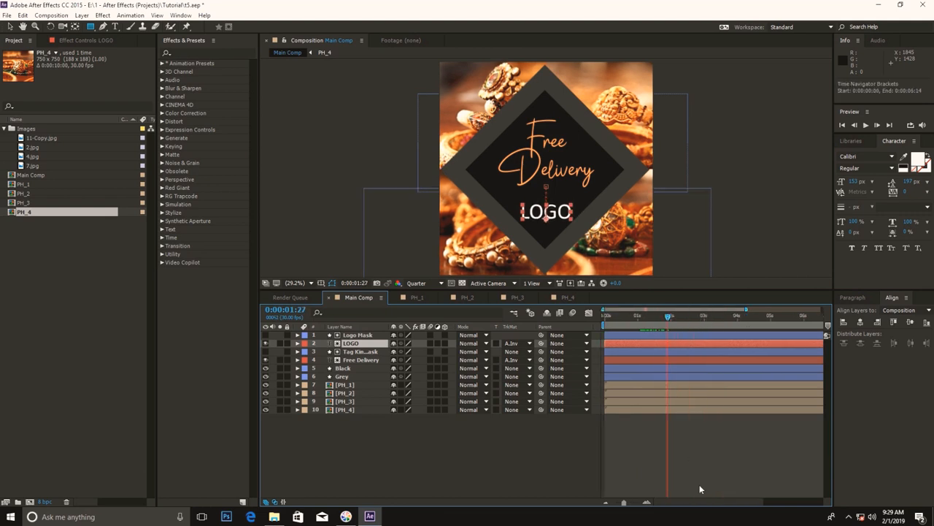
pyautogui.press('space')
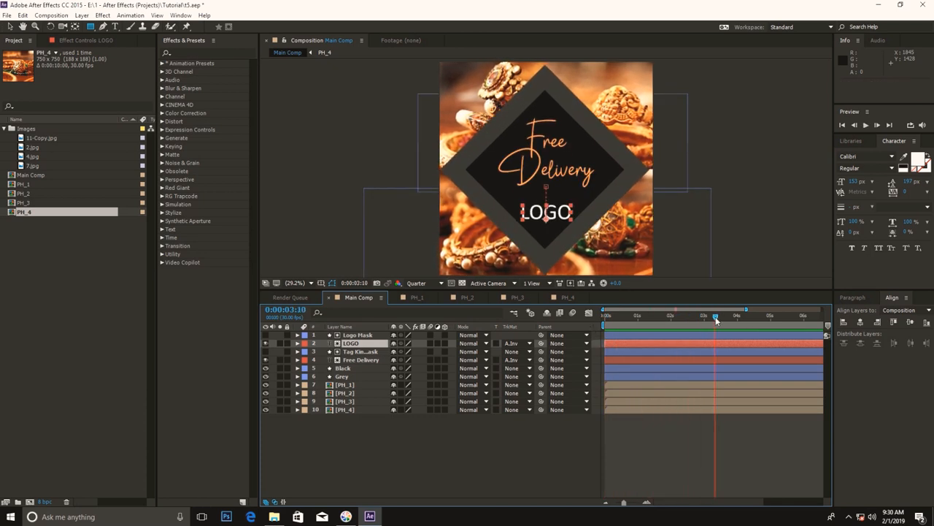
pyautogui.press('space')
pyautogui.click(584, 438)
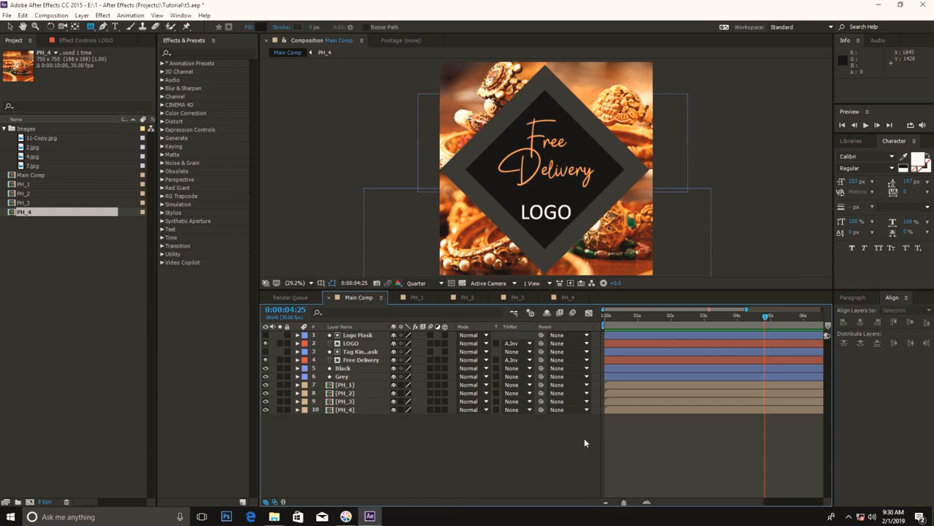
pyautogui.moveTo(768, 316); pyautogui.dragTo(565, 461)
pyautogui.press('space')
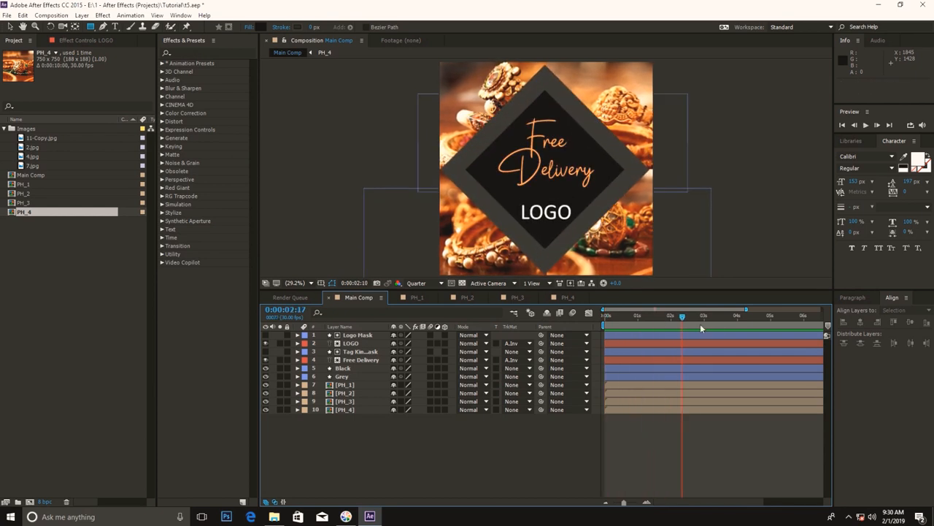
pyautogui.moveTo(701, 324); pyautogui.dragTo(743, 332)
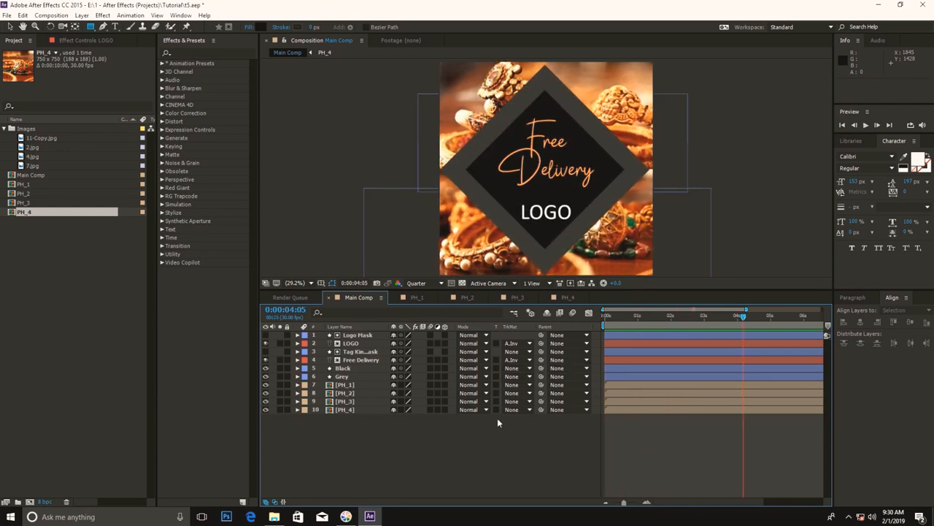
# Set the LOGO layer's Scale to 70% and play the composition from the start to check the smaller text.
pyautogui.click(353, 343)
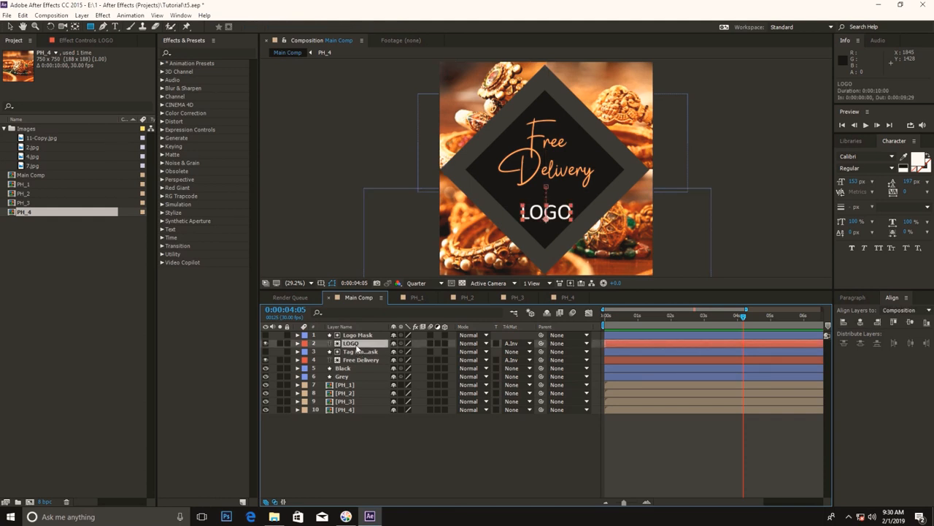
pyautogui.press('s')
pyautogui.moveTo(408, 352); pyautogui.dragTo(394, 352)
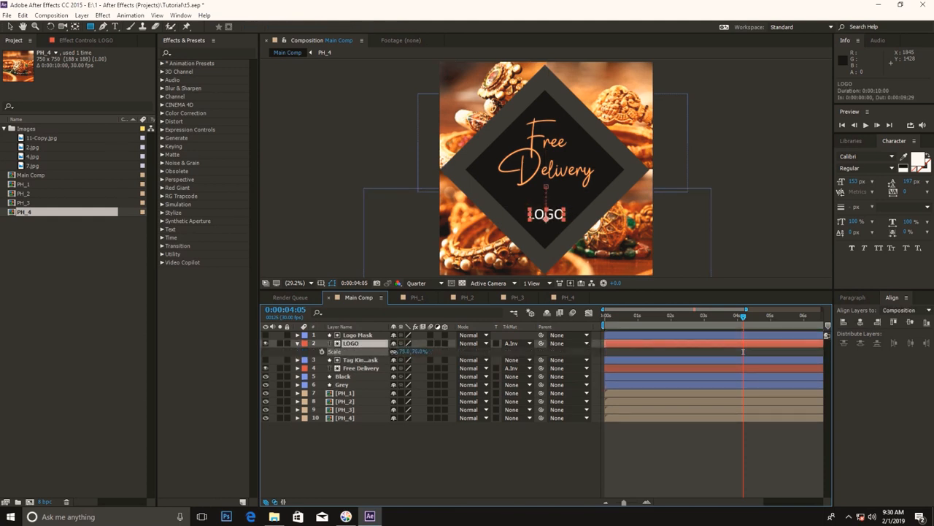
pyautogui.click(491, 443)
pyautogui.moveTo(617, 315); pyautogui.dragTo(578, 321)
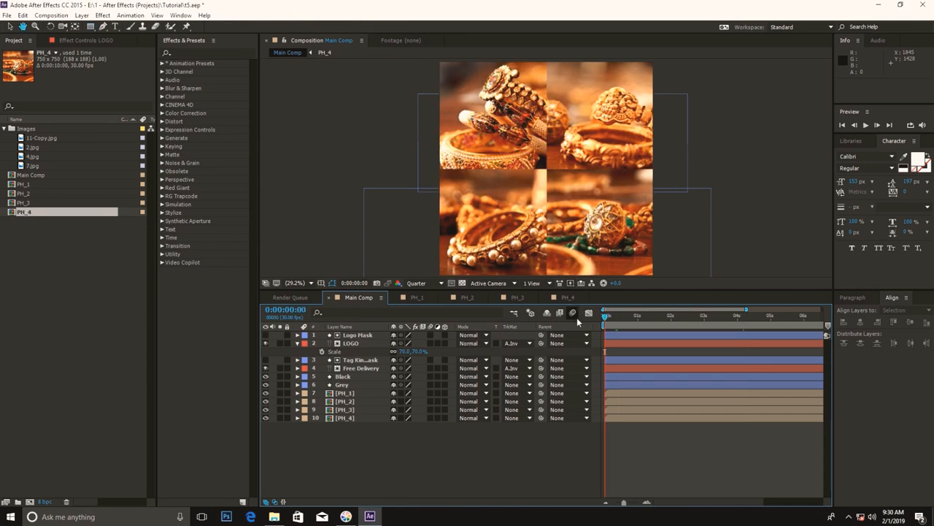
pyautogui.press('space')
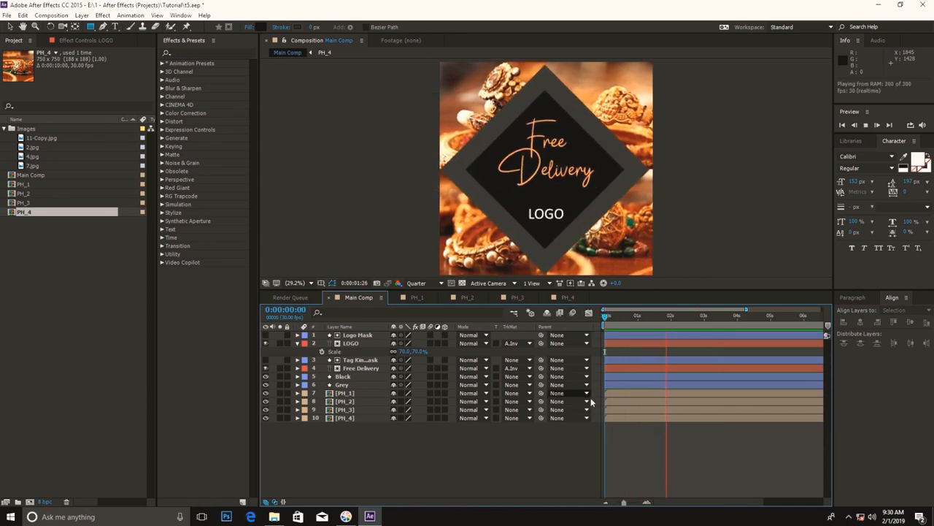
pyautogui.moveTo(699, 324); pyautogui.dragTo(740, 332)
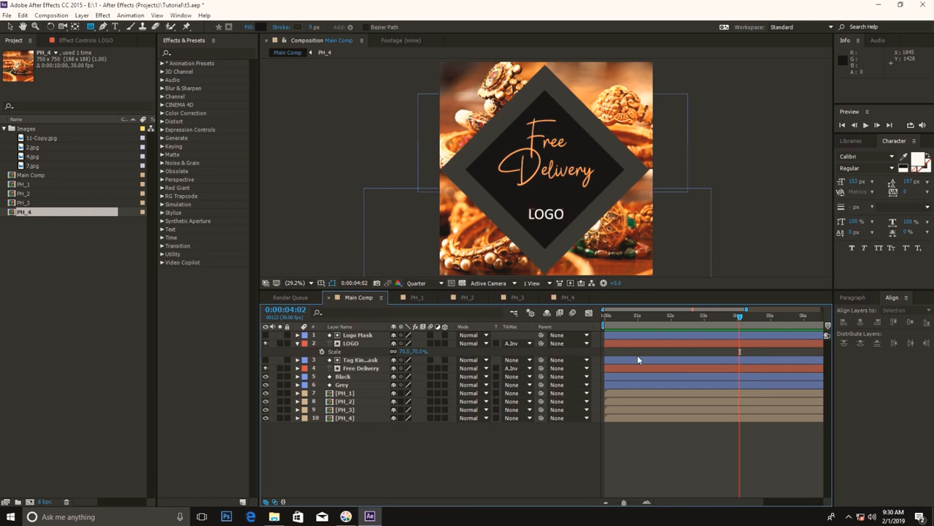
# Pre-compose the PH_1, PH_2, PH_3 and PH_4 layers into a new composition named "Images".
pyautogui.moveTo(740, 317); pyautogui.dragTo(737, 327)
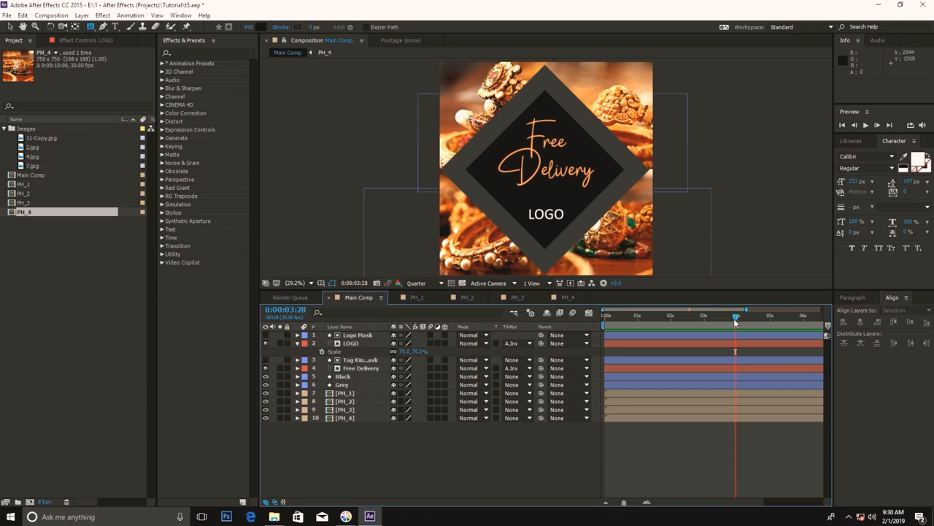
pyautogui.moveTo(736, 318)
pyautogui.mouseDown()
pyautogui.moveTo(672, 319)
pyautogui.moveTo(721, 321)
pyautogui.mouseUp()
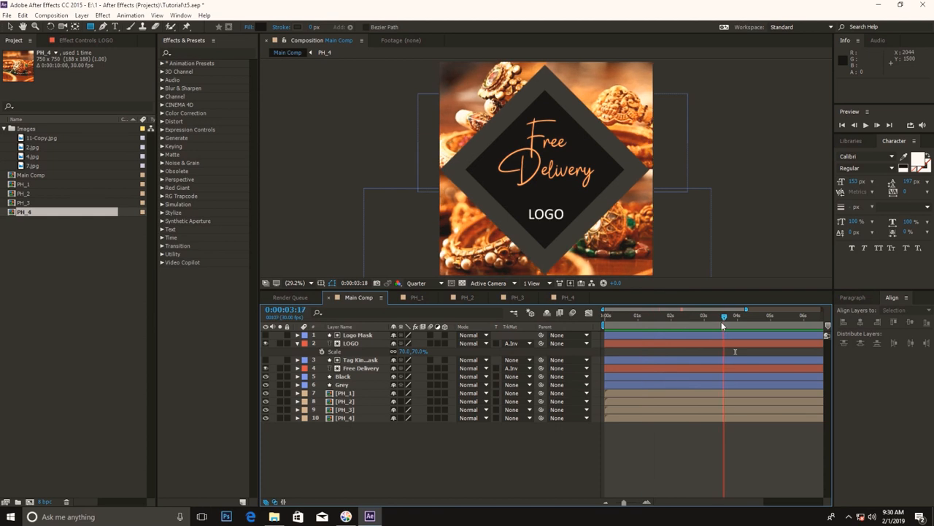
pyautogui.moveTo(357, 432); pyautogui.dragTo(378, 392)
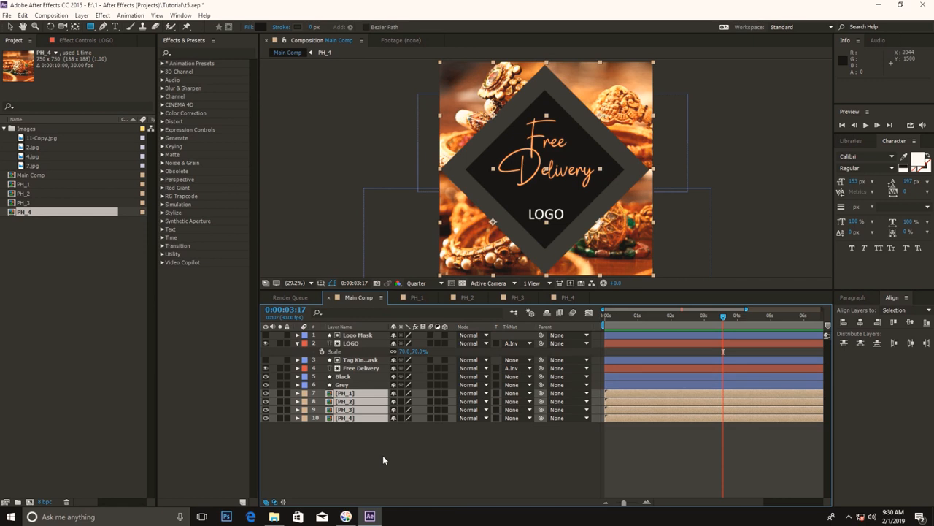
pyautogui.hotkey('ctrl', 'shift', 'c')
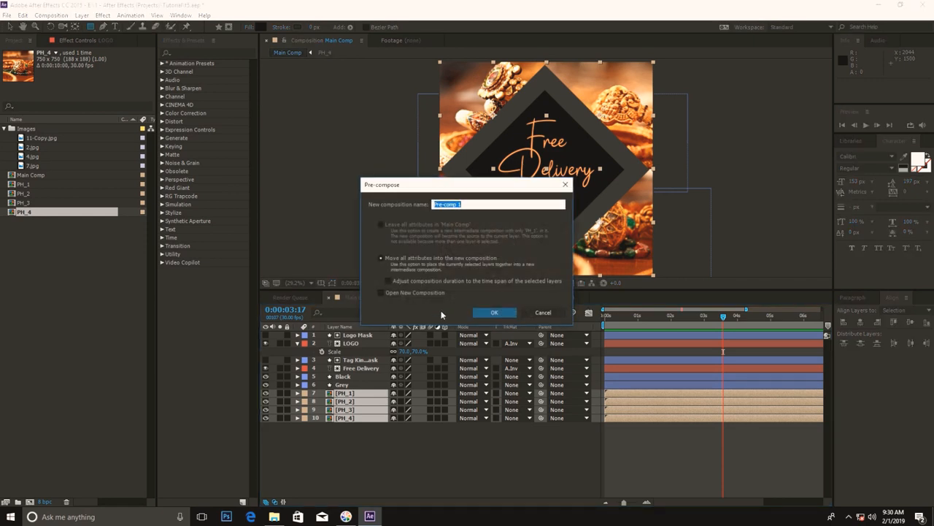
pyautogui.write('Images')
pyautogui.press('Return')
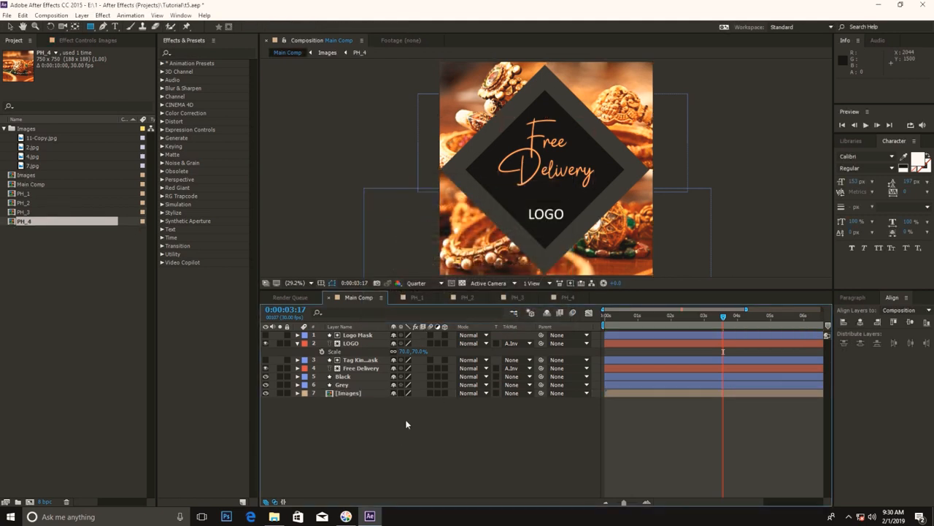
# Expand the Transitions - Dissolves and Transitions - Wipes animation presets, make room for their full names, and pick the Clock Wipe preset.
pyautogui.click(355, 394)
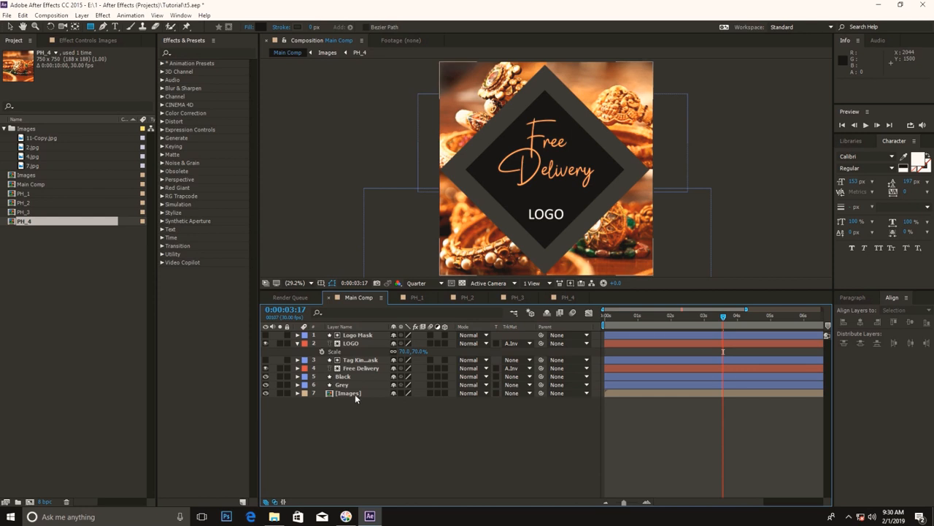
pyautogui.click(163, 63)
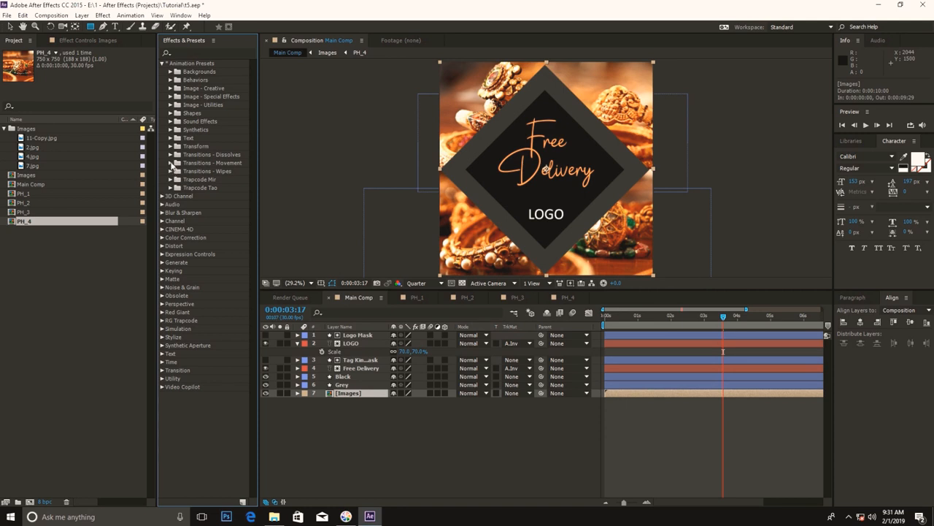
pyautogui.click(171, 154)
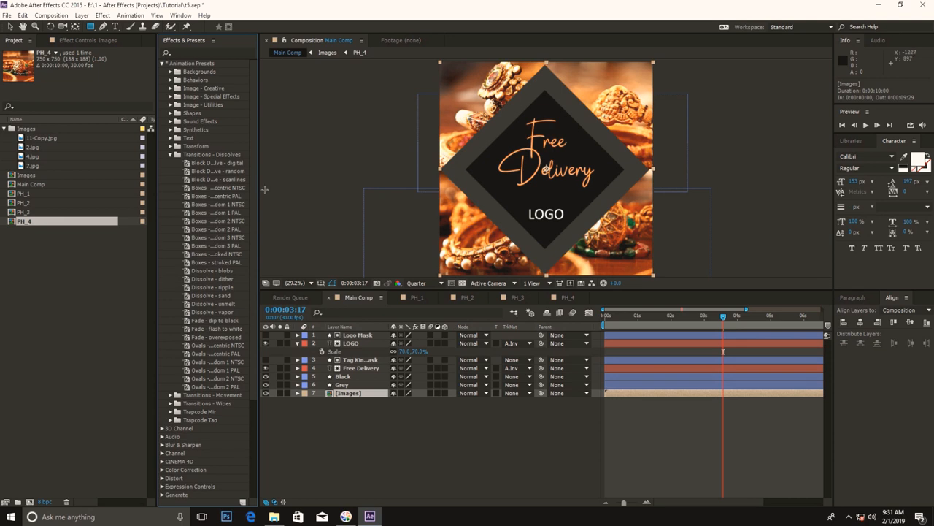
pyautogui.moveTo(258, 191); pyautogui.dragTo(288, 196)
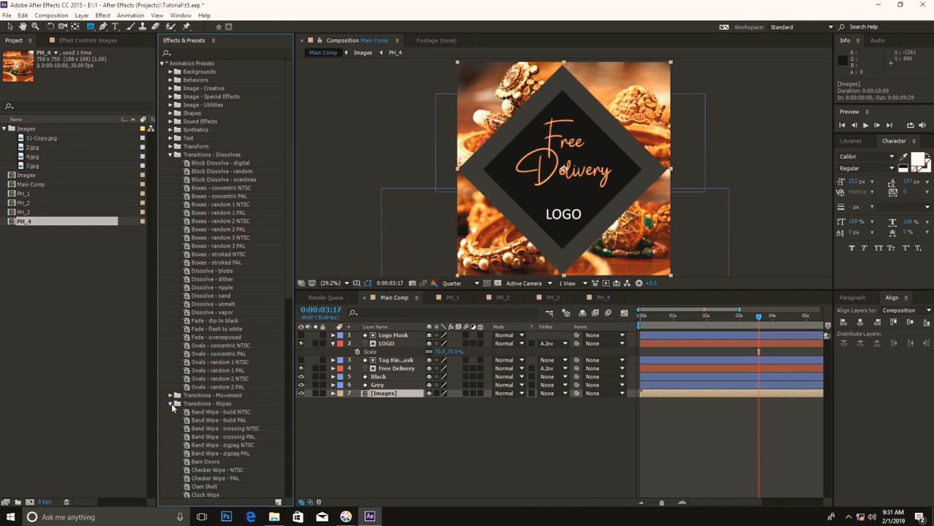
pyautogui.click(170, 403)
pyautogui.scroll(-5, 219, 373)
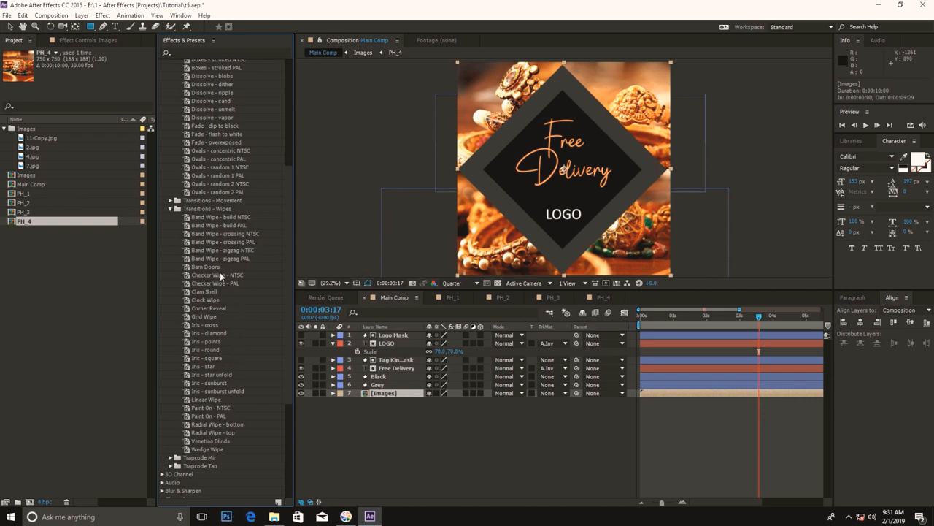
pyautogui.click(215, 300)
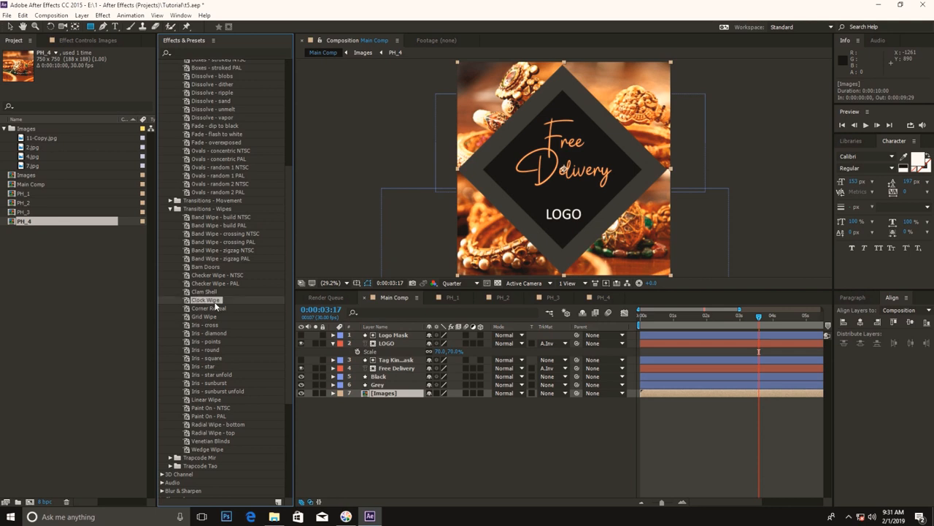
pyautogui.moveTo(198, 302); pyautogui.dragTo(394, 436)
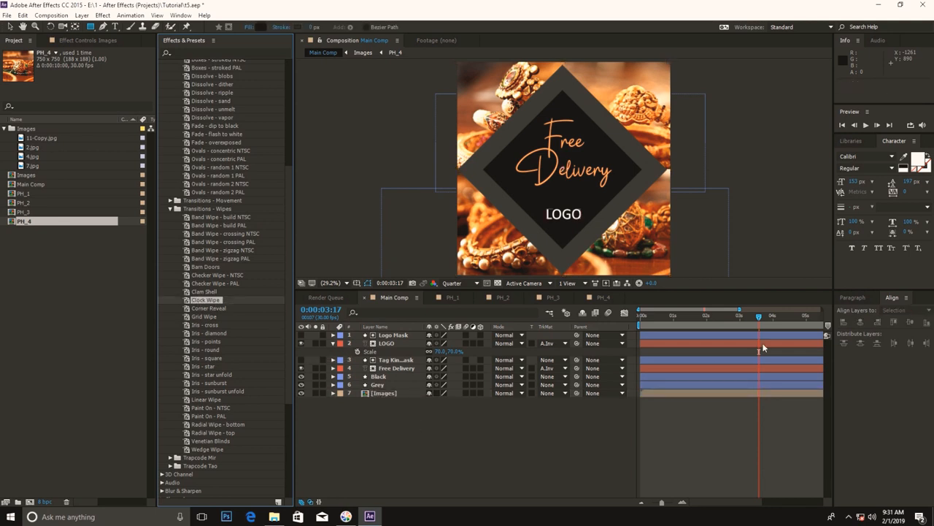
# Hide the Modes and Parent columns in the Main Comp timeline.
pyautogui.moveTo(753, 319); pyautogui.dragTo(803, 321)
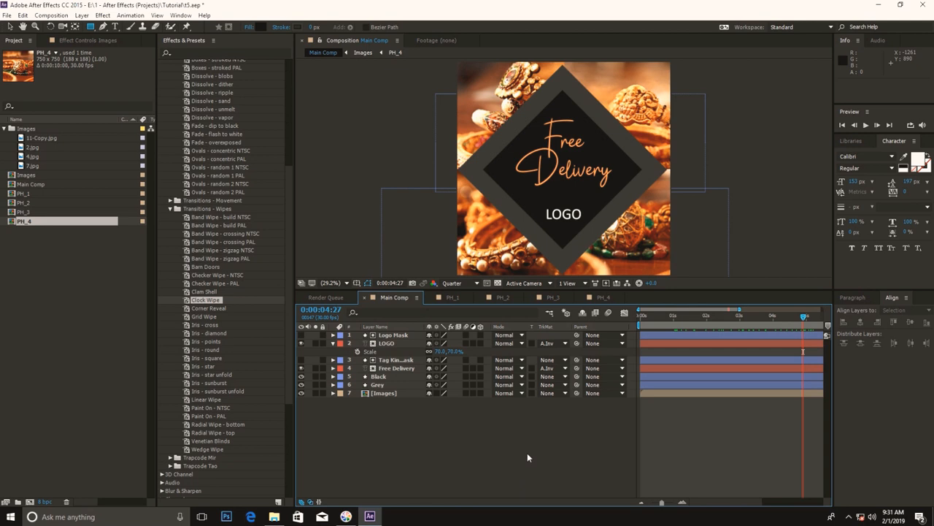
pyautogui.rightClick(517, 327)
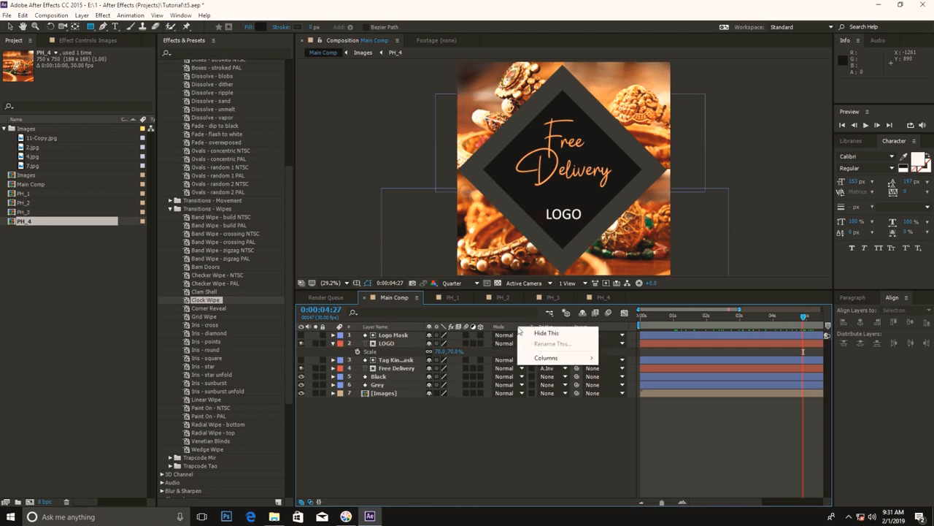
pyautogui.moveTo(549, 358)
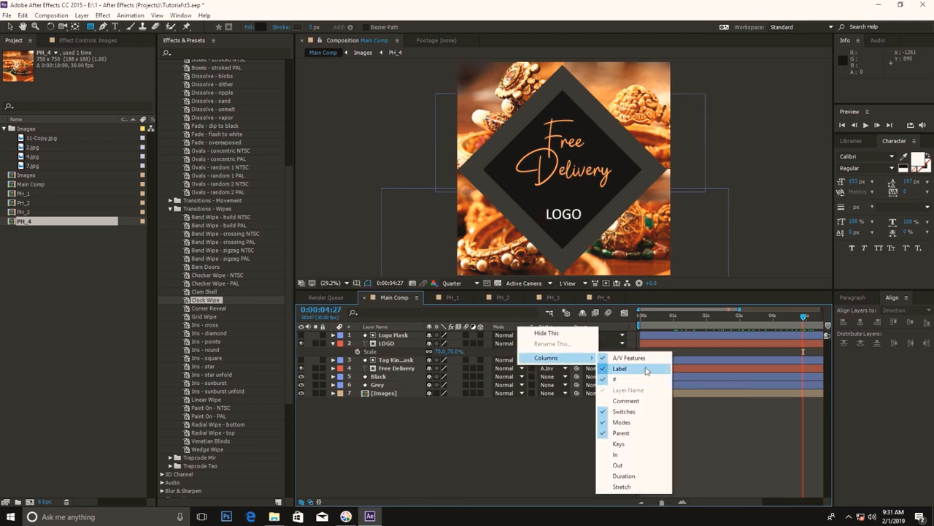
pyautogui.click(645, 424)
pyautogui.rightClick(522, 327)
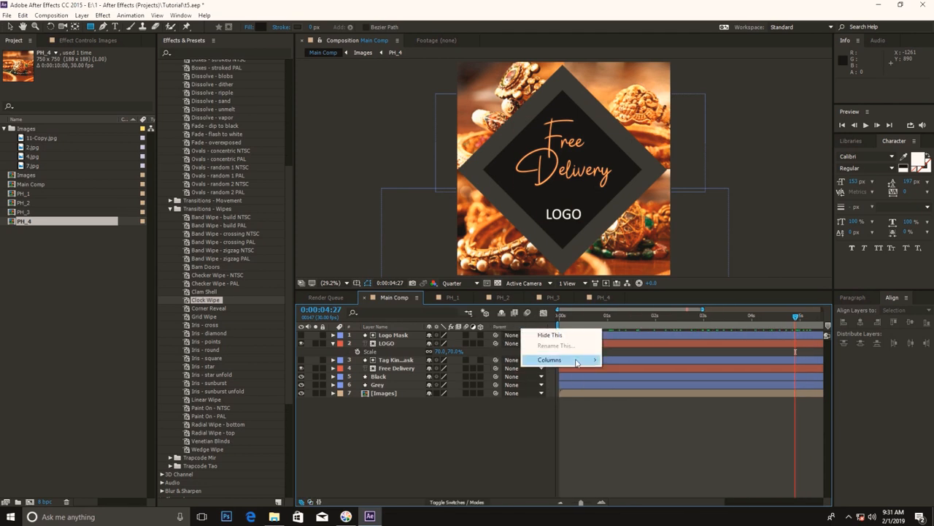
pyautogui.moveTo(578, 360)
pyautogui.click(643, 434)
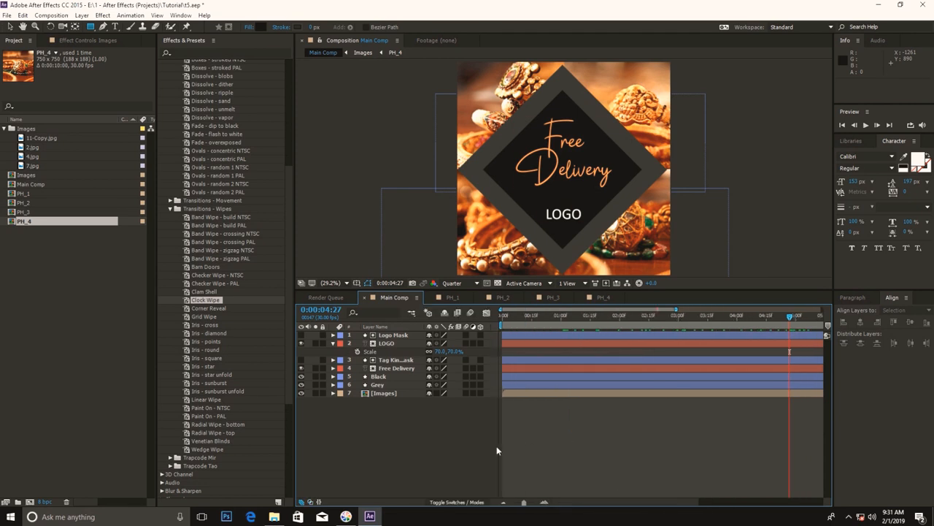
# Narrow the project and presets areas to give the Main Comp timeline more width.
pyautogui.moveTo(790, 316); pyautogui.dragTo(563, 330)
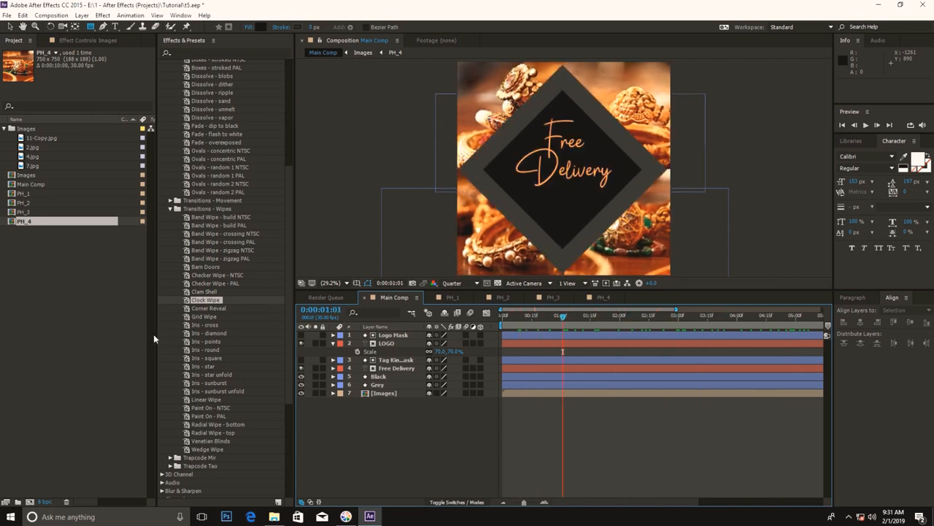
pyautogui.moveTo(154, 334); pyautogui.dragTo(88, 349)
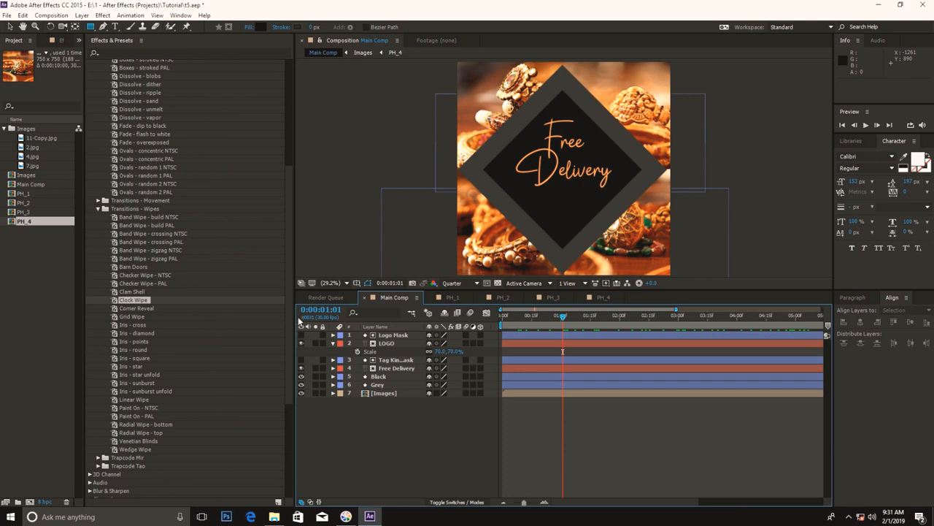
pyautogui.moveTo(292, 322); pyautogui.dragTo(222, 321)
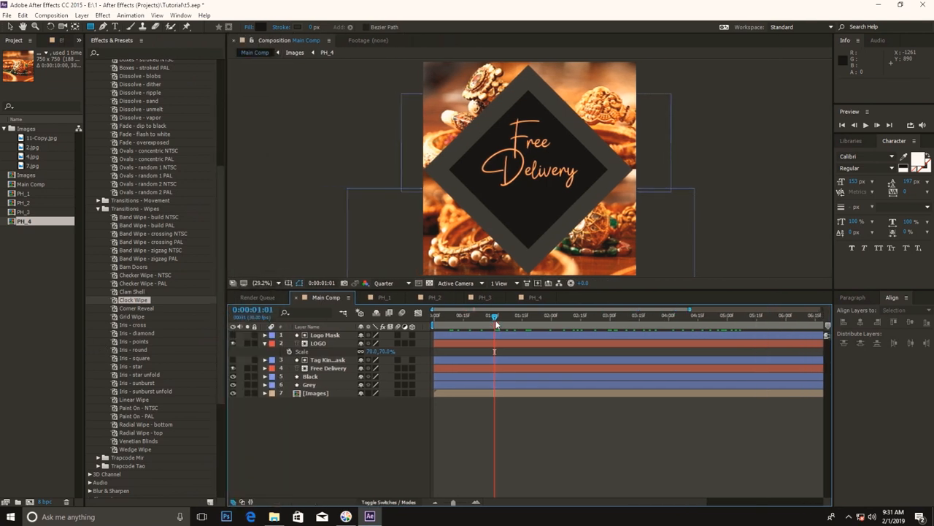
# Apply the Clock Wipe preset to the Images layer at 0:00:05:00 and play the composition from the start.
pyautogui.moveTo(495, 319); pyautogui.dragTo(655, 331)
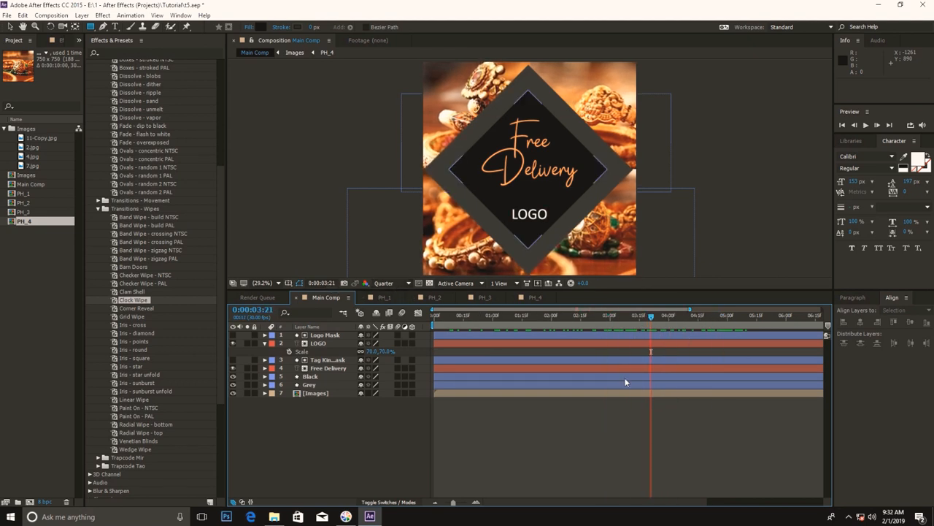
pyautogui.press('-')
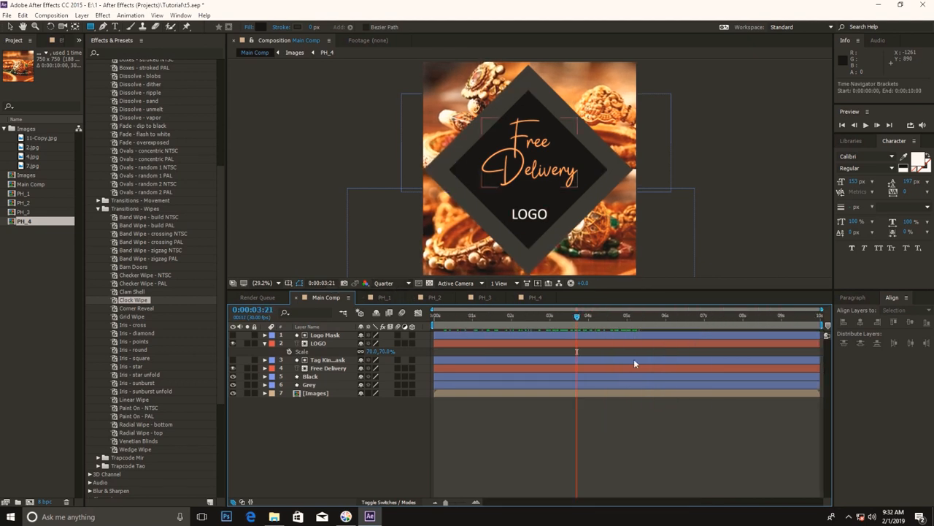
pyautogui.click(625, 316)
pyautogui.moveTo(626, 316); pyautogui.dragTo(627, 317)
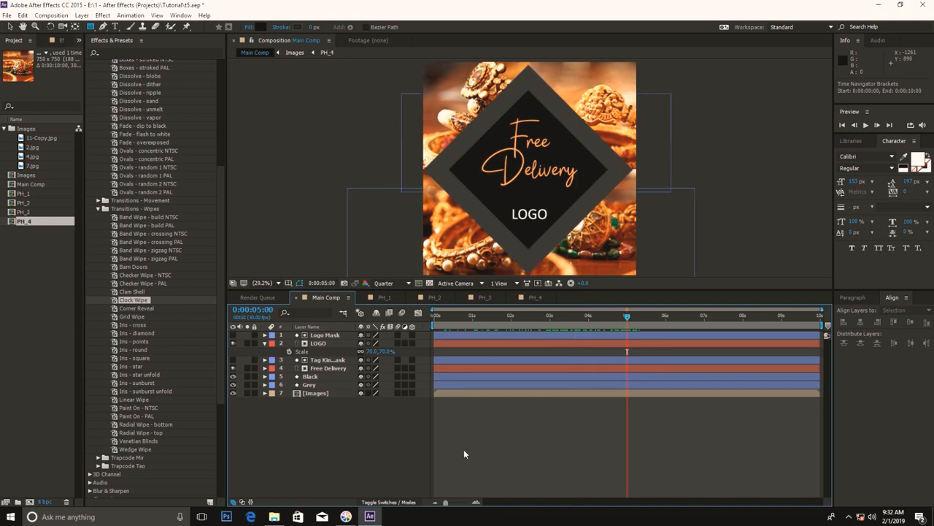
pyautogui.click(584, 392)
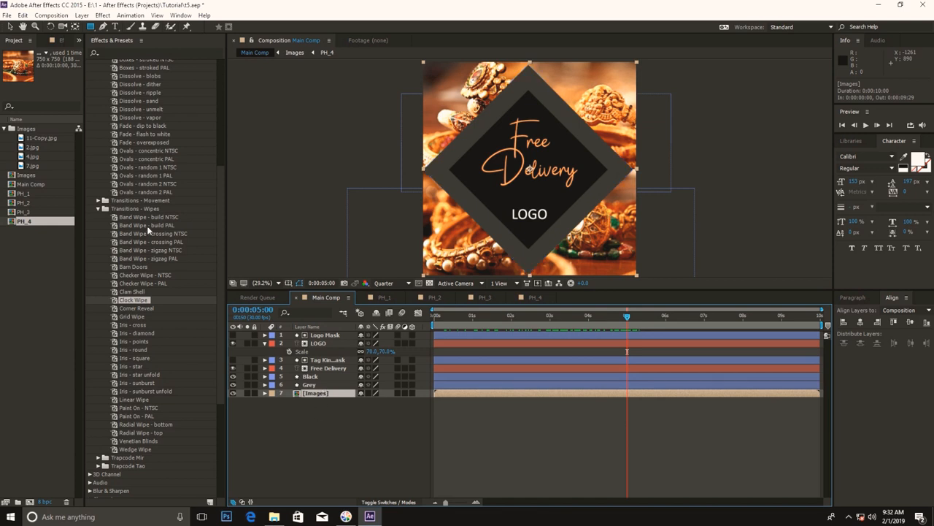
pyautogui.moveTo(135, 300); pyautogui.dragTo(318, 395)
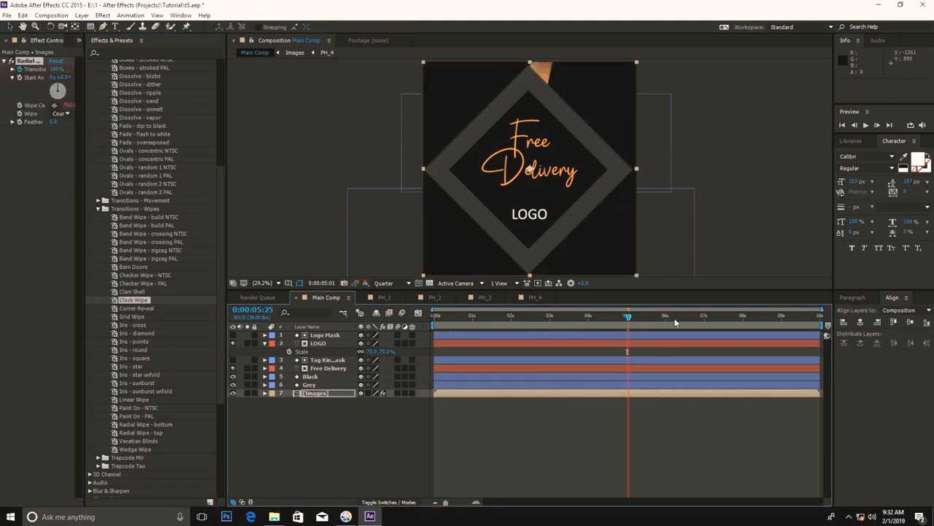
pyautogui.moveTo(627, 316); pyautogui.dragTo(440, 319)
pyautogui.press('space')
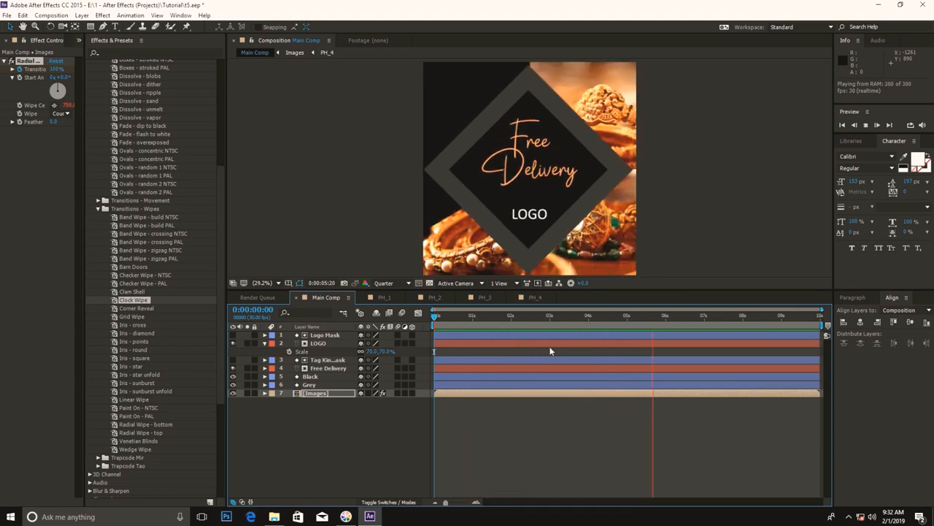
# Shift the Images layer's two Radial Wipe Transition Completion keyframes earlier to about 2.5 and 3.5 seconds, and play the result.
pyautogui.moveTo(606, 317); pyautogui.dragTo(583, 319)
pyautogui.click(374, 402)
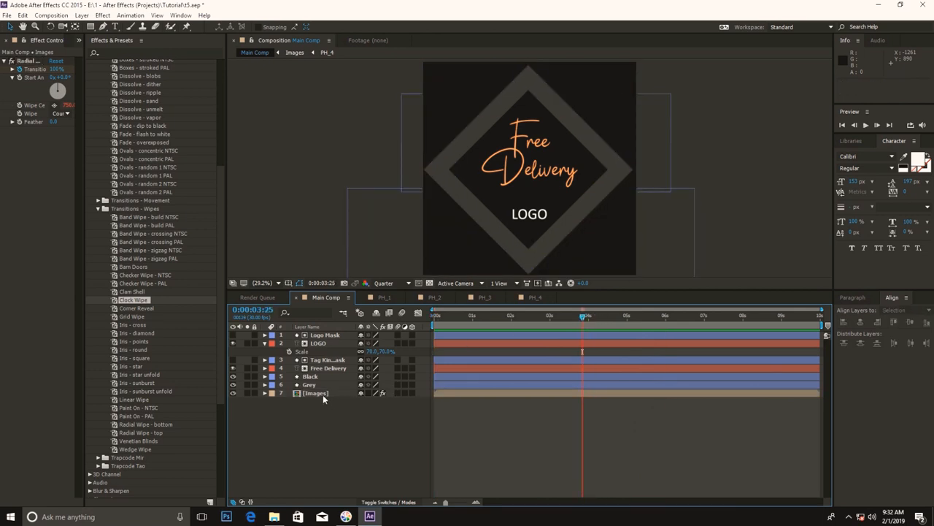
pyautogui.click(322, 394)
pyautogui.press('u')
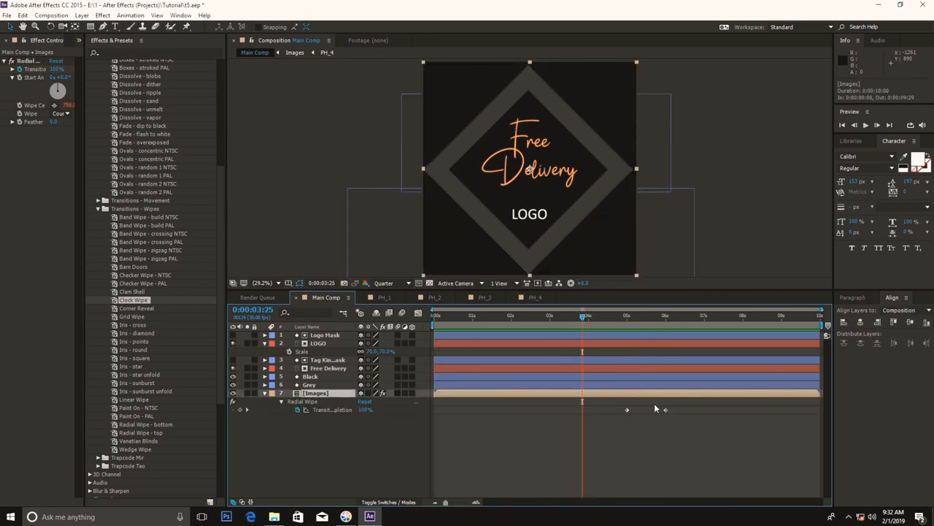
pyautogui.moveTo(684, 415); pyautogui.dragTo(555, 414)
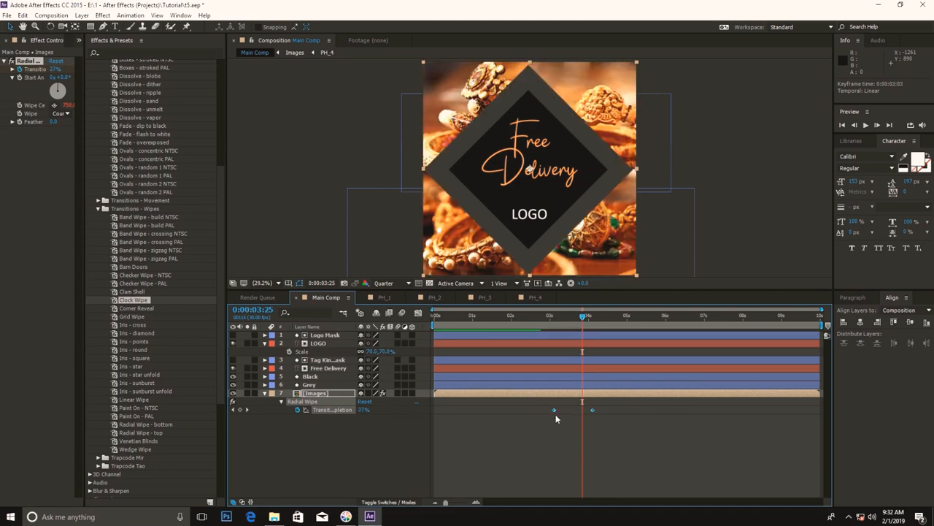
pyautogui.moveTo(582, 322)
pyautogui.mouseDown()
pyautogui.moveTo(504, 323)
pyautogui.moveTo(563, 325)
pyautogui.mouseUp()
pyautogui.moveTo(556, 411); pyautogui.dragTo(524, 412)
pyautogui.press('space')
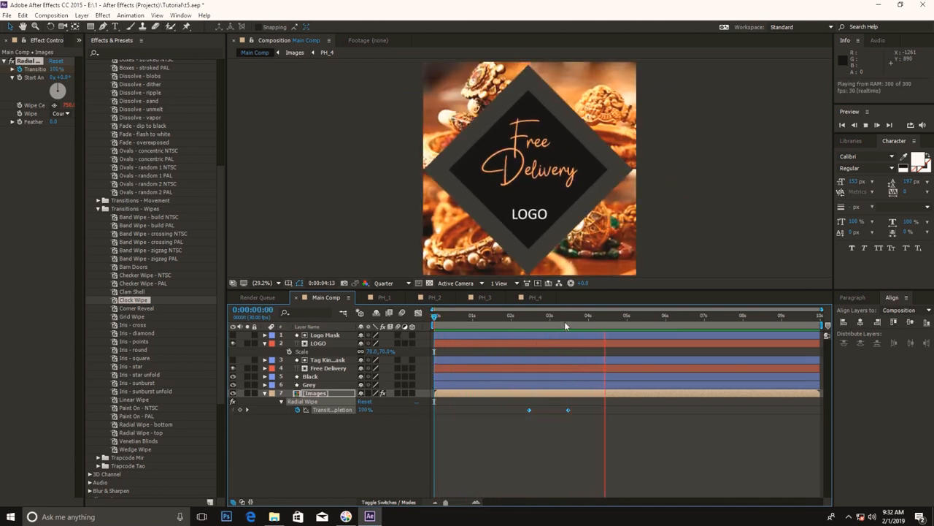
# Trim the out points of all Main Comp layers to 0:00:05:00.
pyautogui.moveTo(566, 318); pyautogui.dragTo(625, 334)
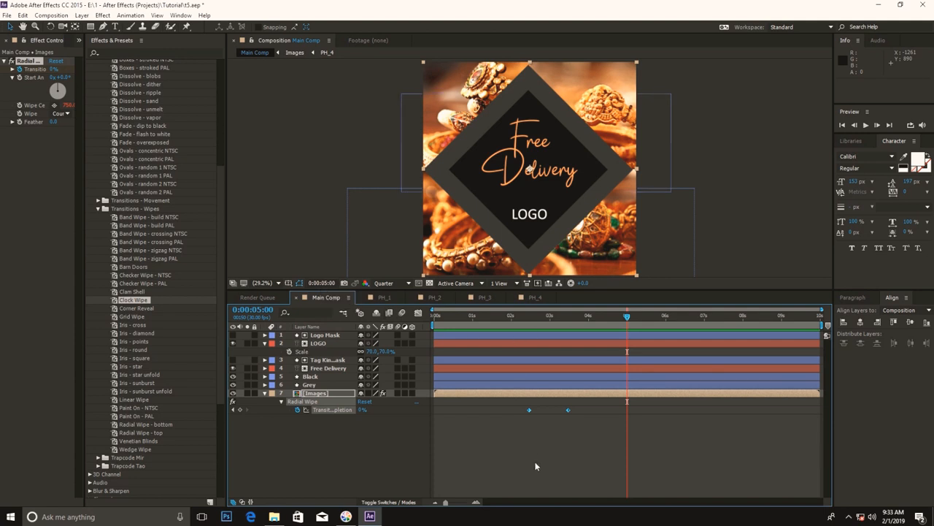
pyautogui.click(464, 458)
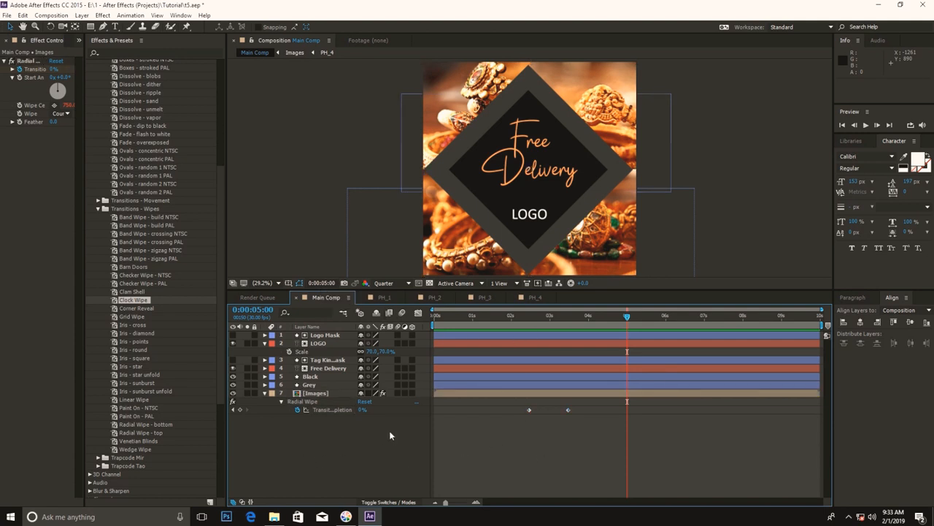
pyautogui.moveTo(314, 461); pyautogui.dragTo(398, 223)
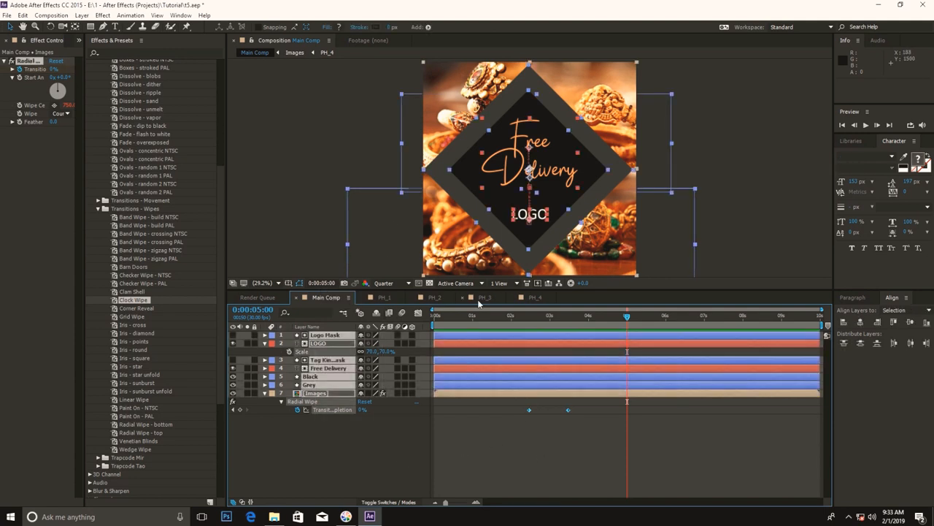
pyautogui.hotkey('alt', ']')
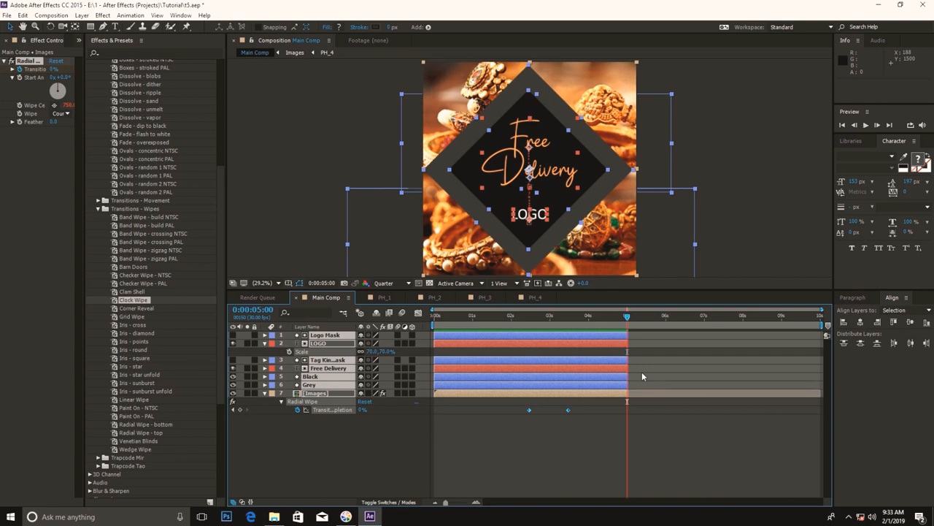
pyautogui.moveTo(359, 449); pyautogui.dragTo(374, 294)
pyautogui.moveTo(629, 319); pyautogui.dragTo(627, 320)
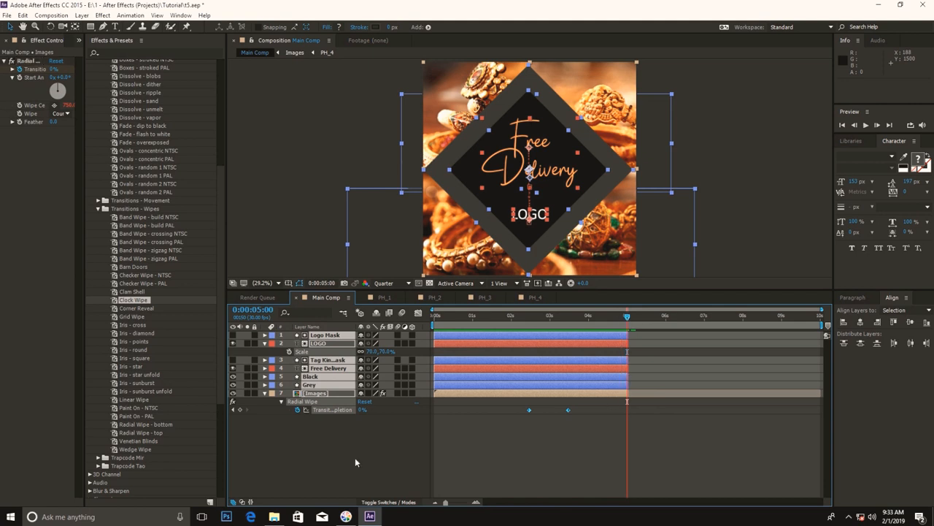
# Pre-compose all Main Comp layers into a new composition named Forward, moving all attributes into it.
pyautogui.moveTo(355, 457); pyautogui.dragTo(381, 270)
pyautogui.click(312, 425)
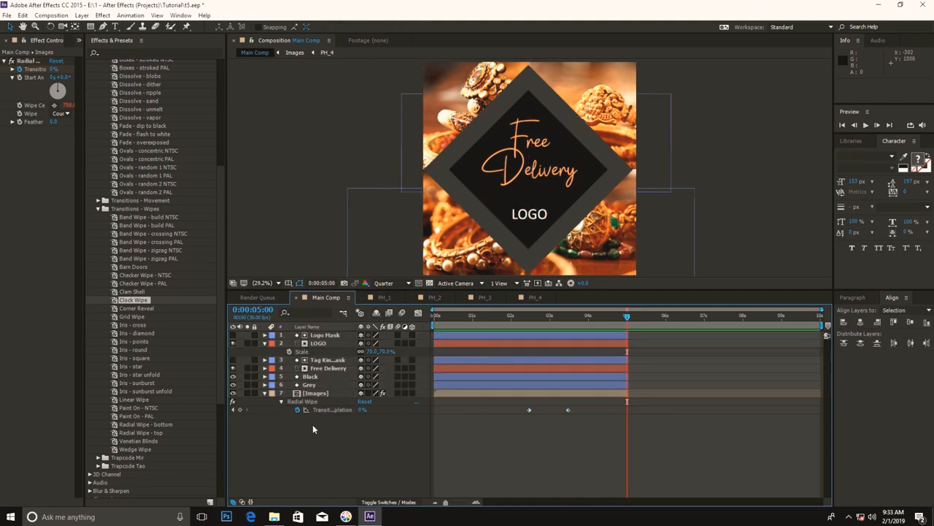
pyautogui.moveTo(281, 453); pyautogui.dragTo(346, 331)
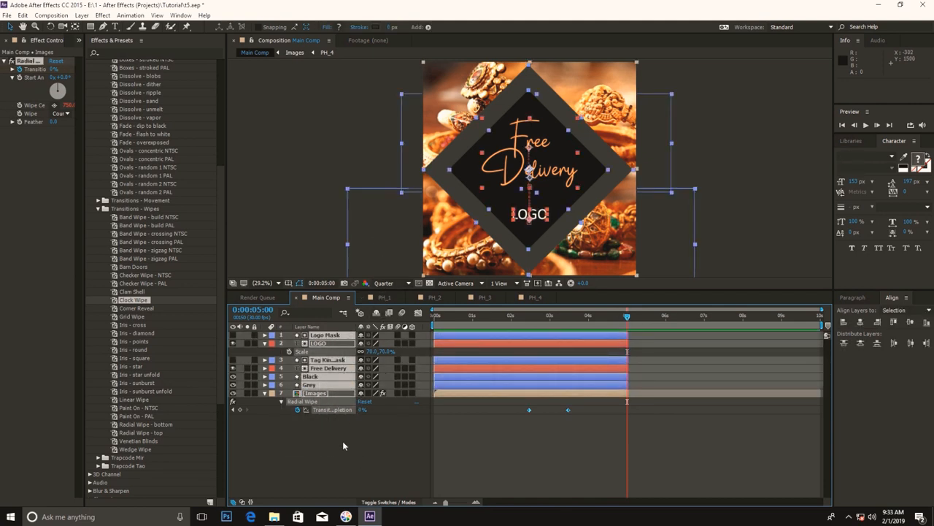
pyautogui.hotkey('ctrl', 'shift', 'c')
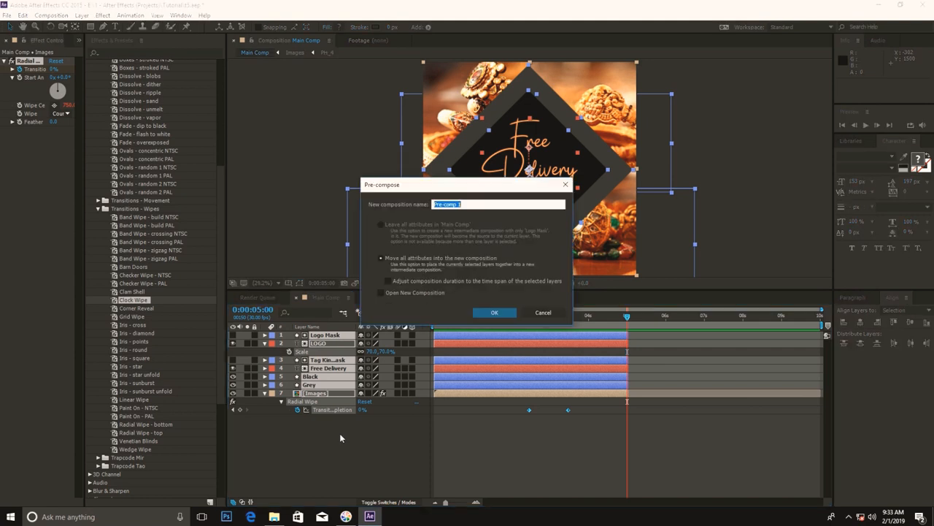
pyautogui.write('Forward')
pyautogui.press('Return')
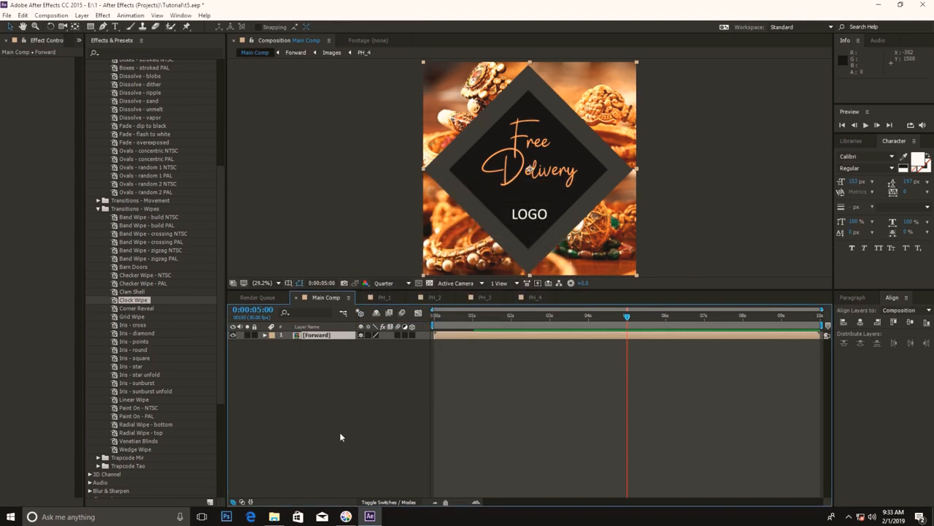
pyautogui.click(371, 366)
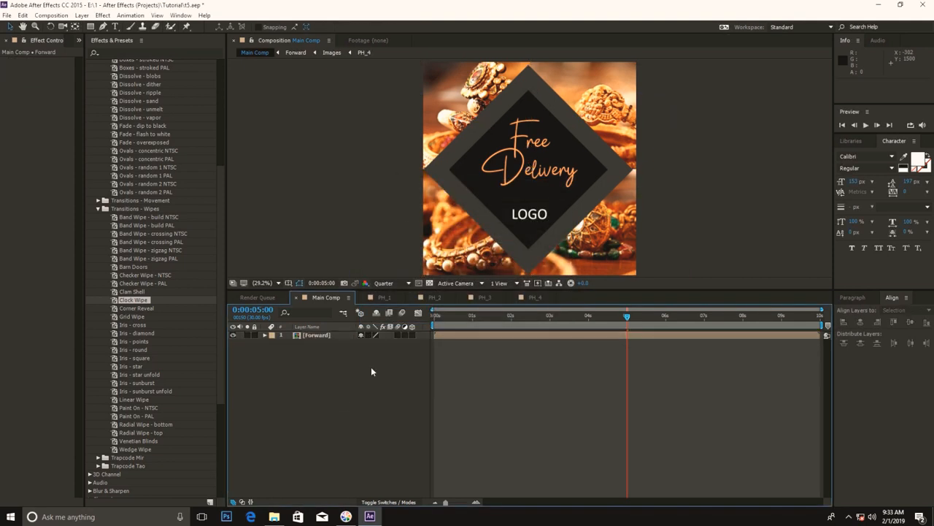
# Trim the Forward layer's out point to 0:00:05:00.
pyautogui.click(602, 334)
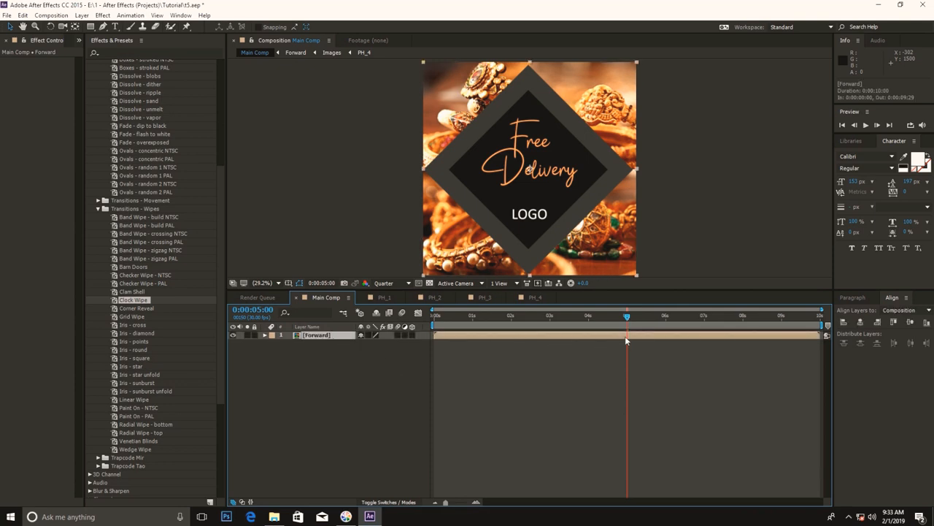
pyautogui.hotkey('alt', ']')
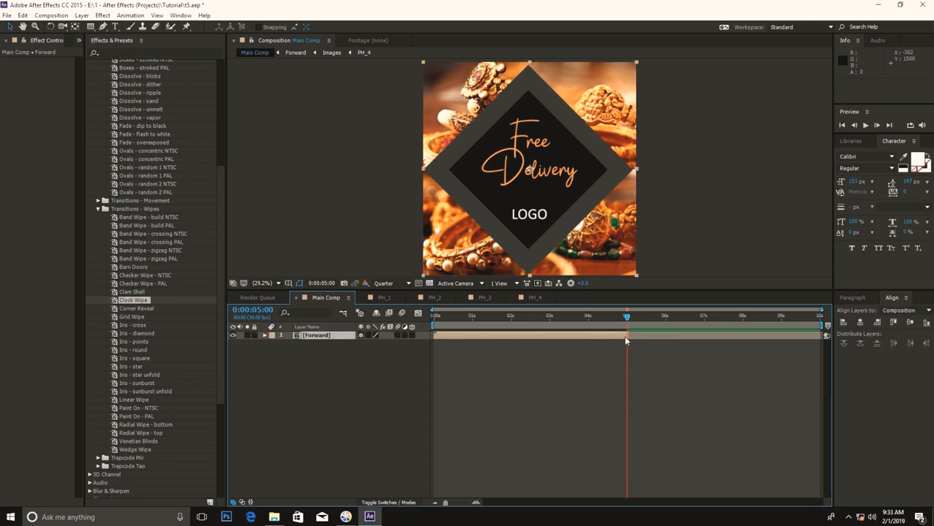
pyautogui.click(386, 377)
# Duplicate the Forward layer and shift the lower copy to start at 0:00:04:29, where the first one ends.
pyautogui.click(322, 335)
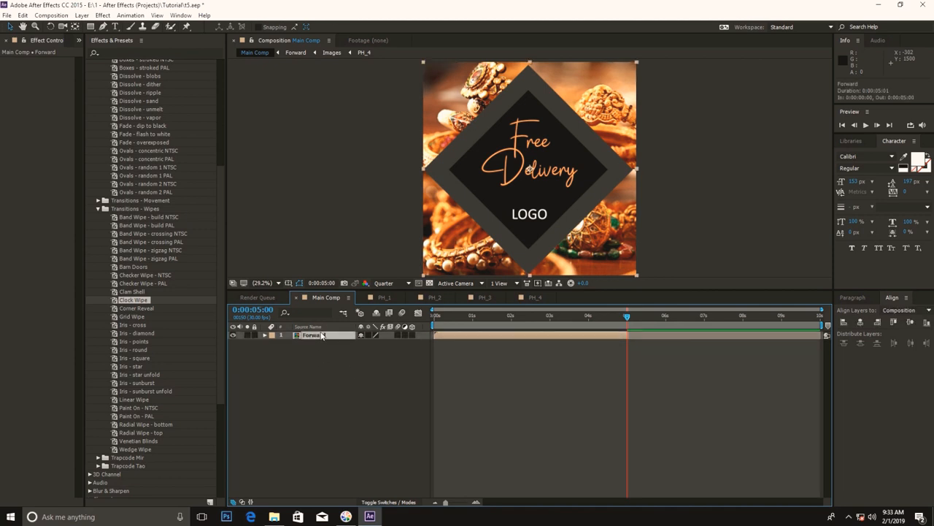
pyautogui.hotkey('ctrl', 'd')
pyautogui.click(326, 344)
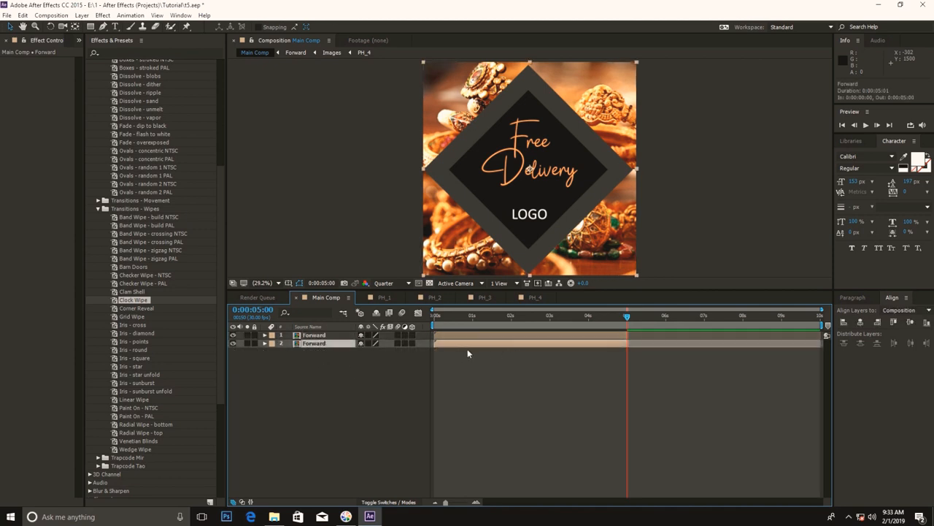
pyautogui.click(439, 362)
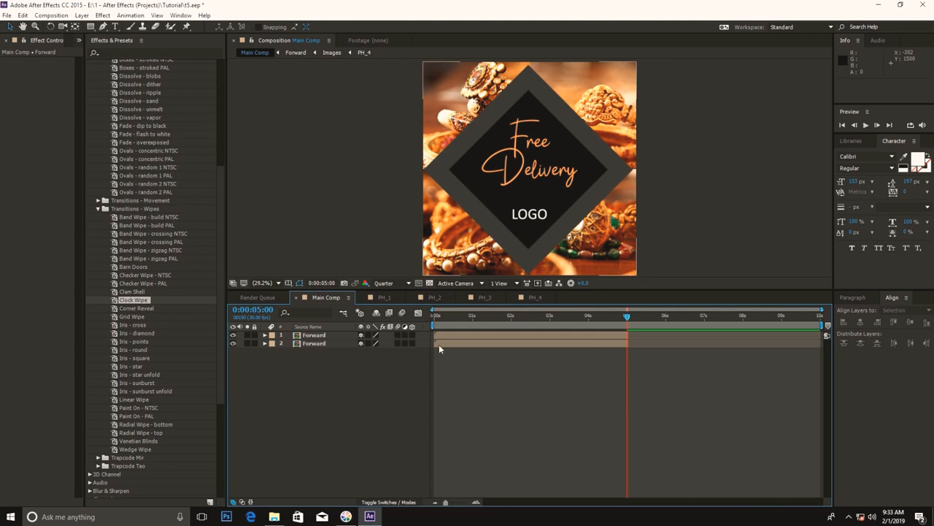
pyautogui.moveTo(439, 344); pyautogui.dragTo(639, 345)
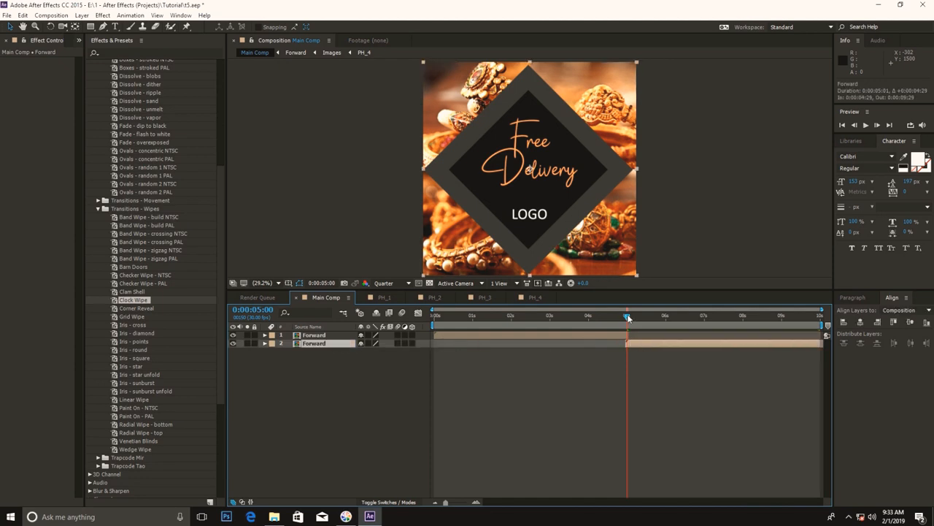
pyautogui.press('space')
pyautogui.moveTo(629, 320)
pyautogui.mouseDown()
pyautogui.moveTo(660, 318)
pyautogui.moveTo(628, 325)
pyautogui.mouseUp()
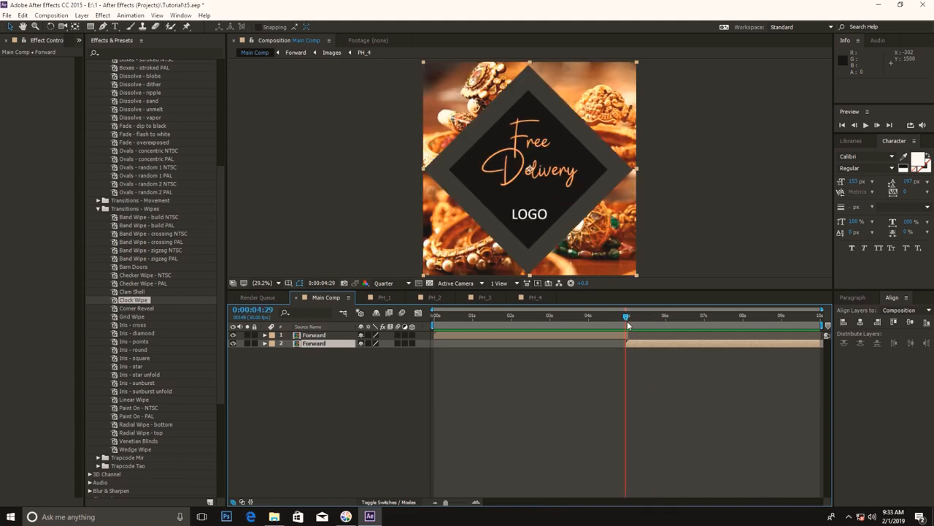
pyautogui.click(628, 319)
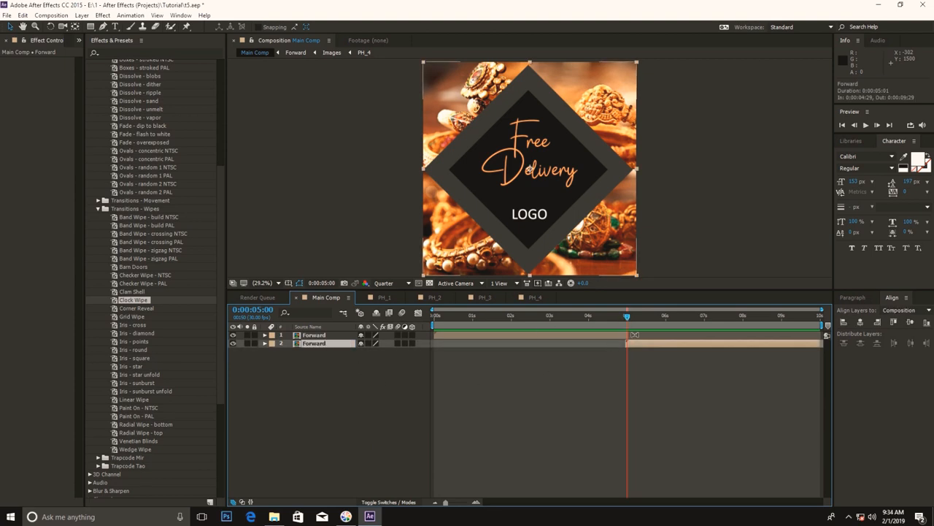
# Rename the lower Forward copy as Backawrd.
pyautogui.rightClick(314, 352)
pyautogui.press('Escape')
pyautogui.click(308, 349)
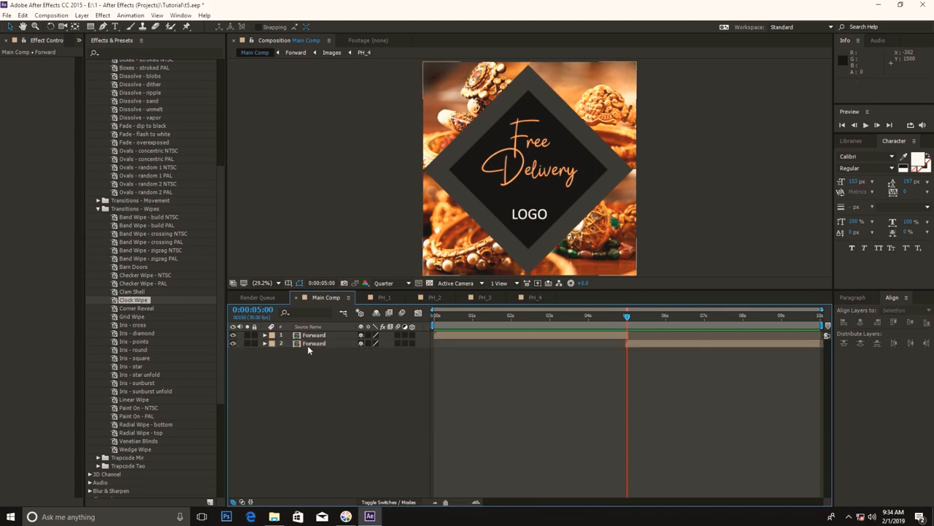
pyautogui.rightClick(313, 346)
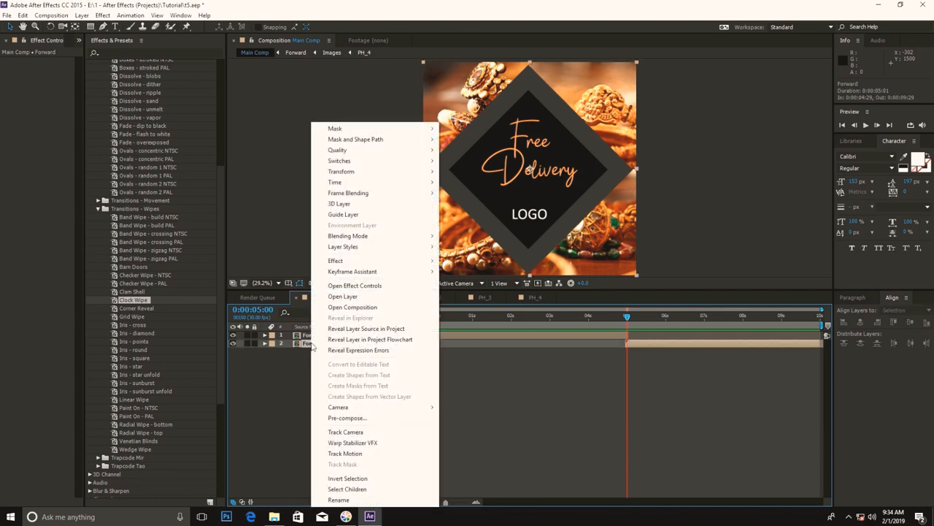
pyautogui.click(307, 336)
pyautogui.rightClick(311, 347)
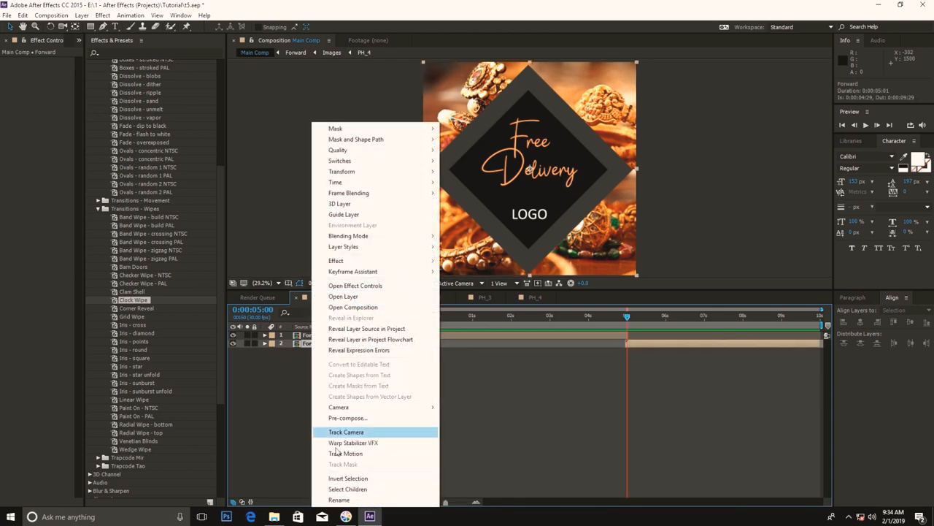
pyautogui.click(368, 500)
pyautogui.write('Backaw')
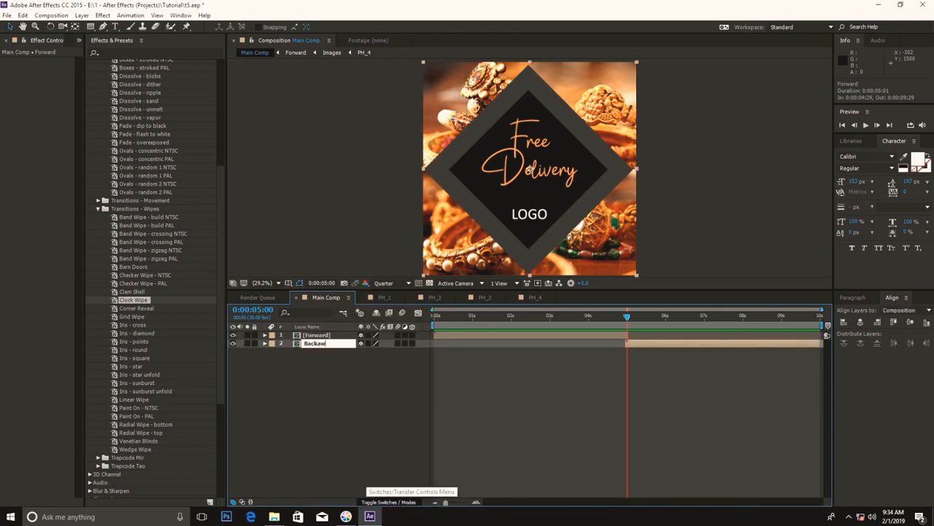
pyautogui.write('rd')
pyautogui.press('Return')
# Time-reverse the Backawrd layer, play the composition from the start and scrub across the join between the two layers.
pyautogui.rightClick(333, 351)
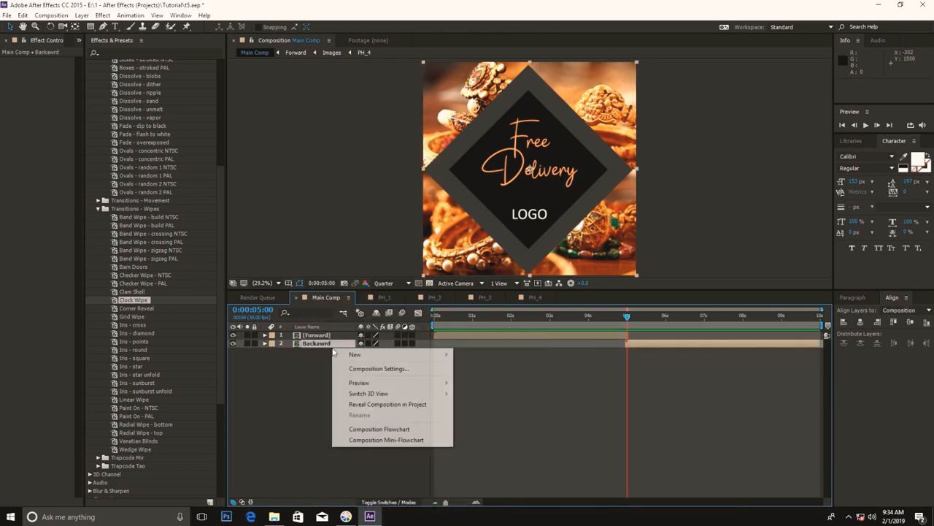
pyautogui.rightClick(309, 344)
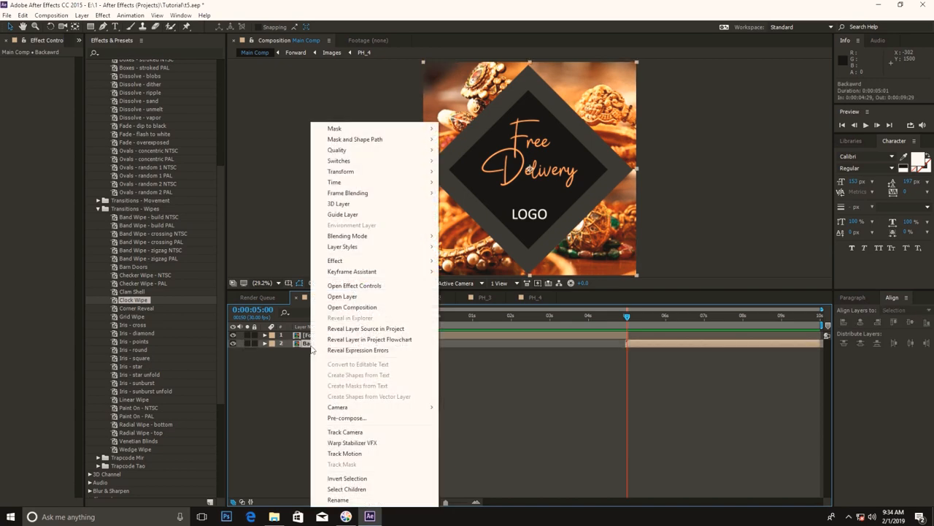
pyautogui.moveTo(402, 187)
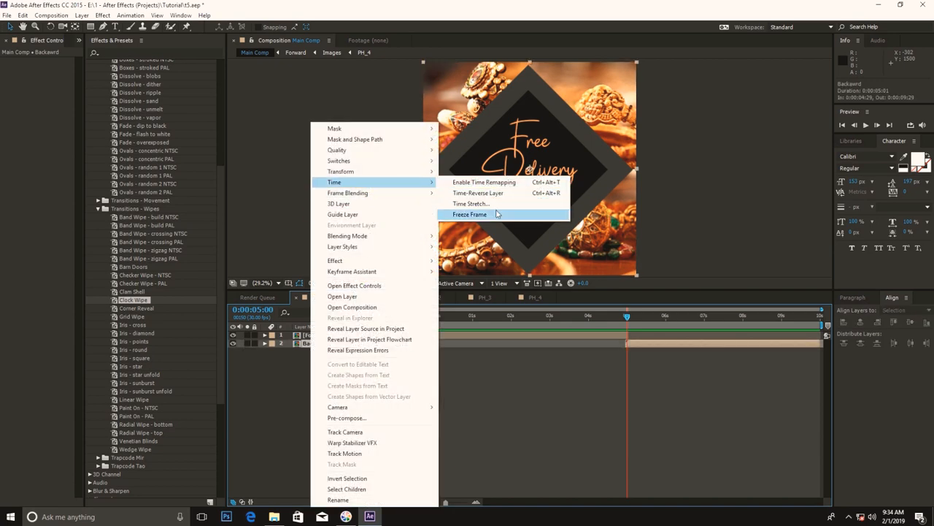
pyautogui.click(498, 195)
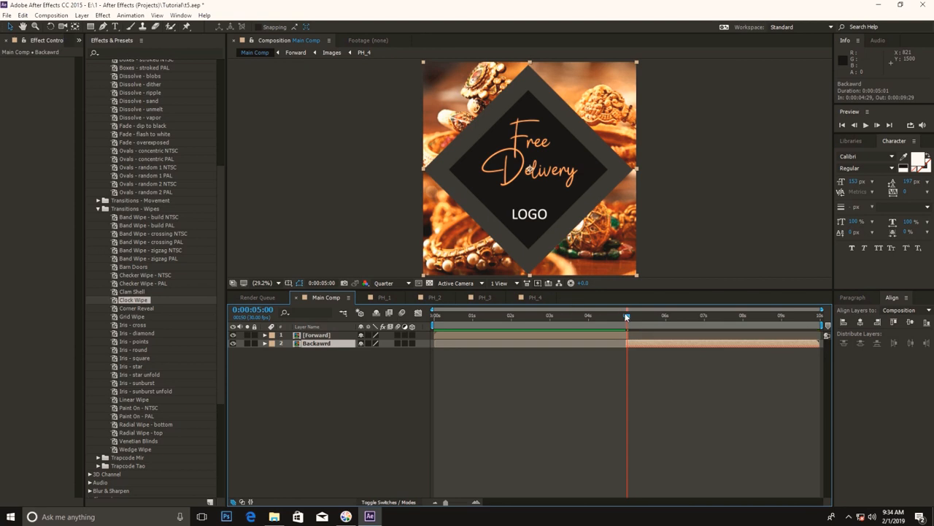
pyautogui.moveTo(627, 318); pyautogui.dragTo(407, 346)
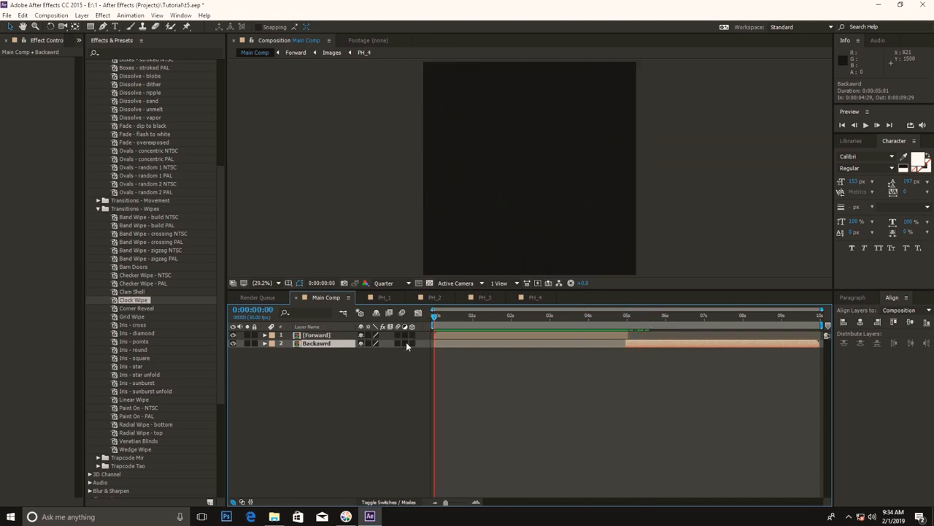
pyautogui.press('space')
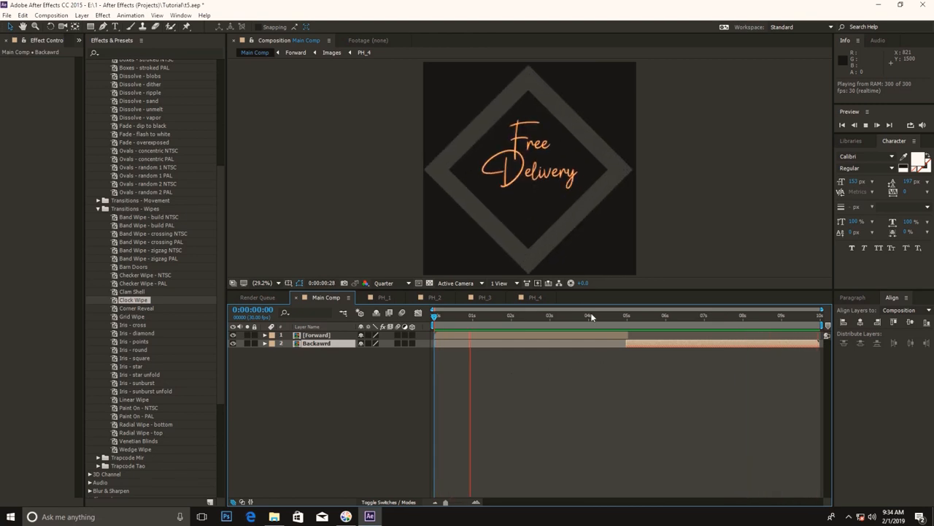
pyautogui.moveTo(590, 314)
pyautogui.mouseDown()
pyautogui.moveTo(726, 317)
pyautogui.moveTo(606, 328)
pyautogui.moveTo(604, 319)
pyautogui.mouseUp()
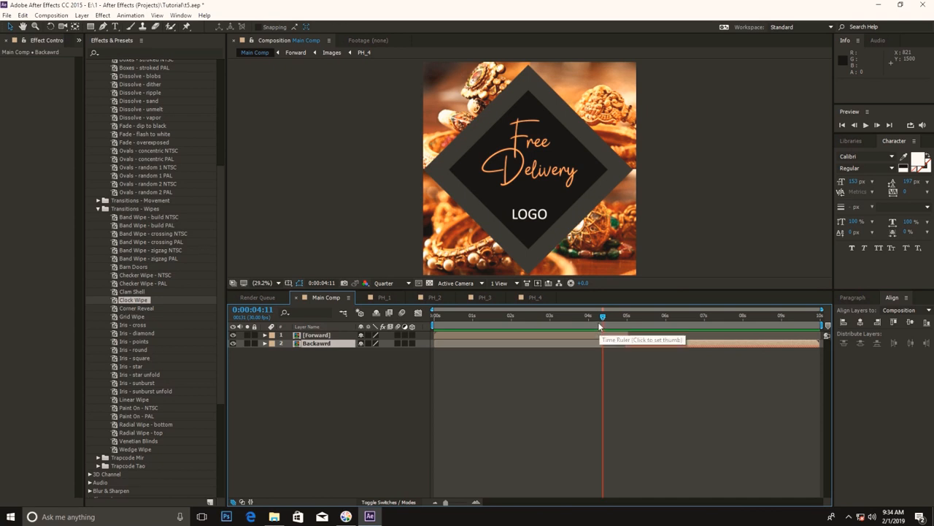
pyautogui.moveTo(591, 320); pyautogui.dragTo(663, 320)
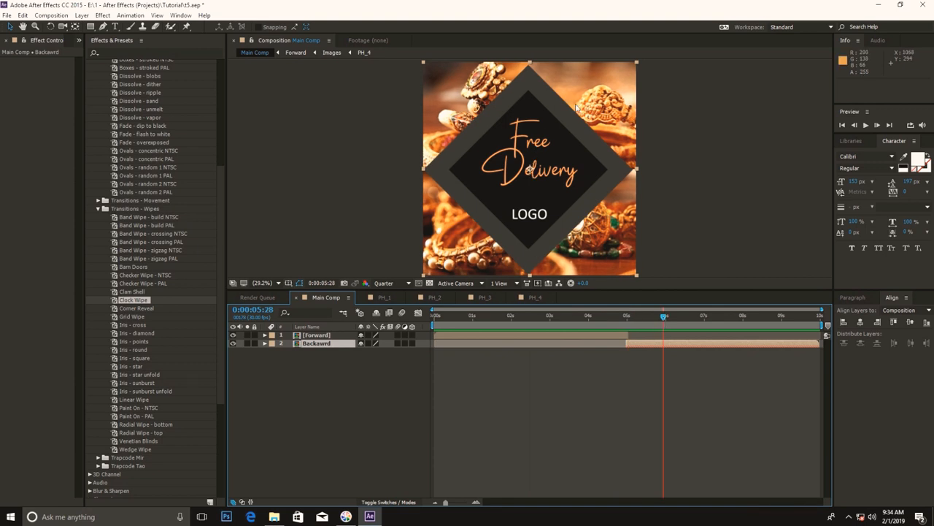
pyautogui.moveTo(470, 82); pyautogui.dragTo(438, 232)
pyautogui.hotkey('ctrl', 'z')
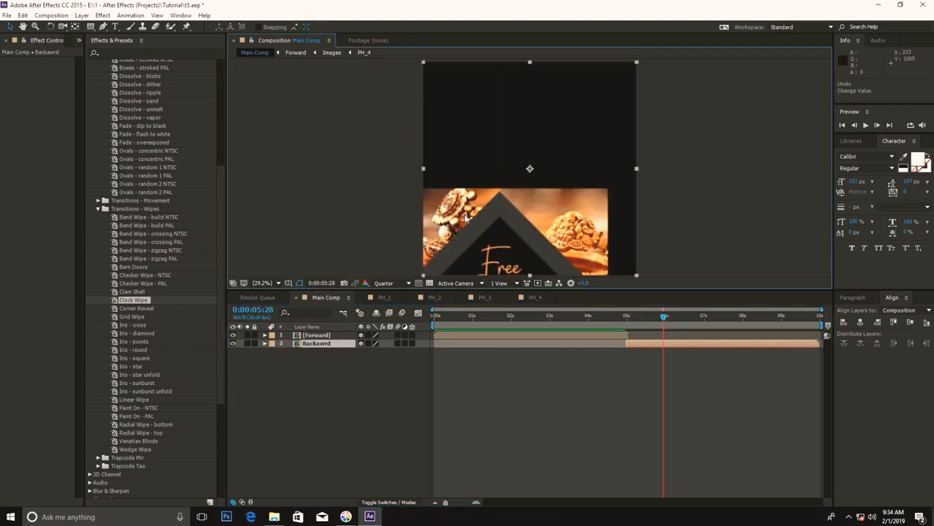
pyautogui.click(379, 415)
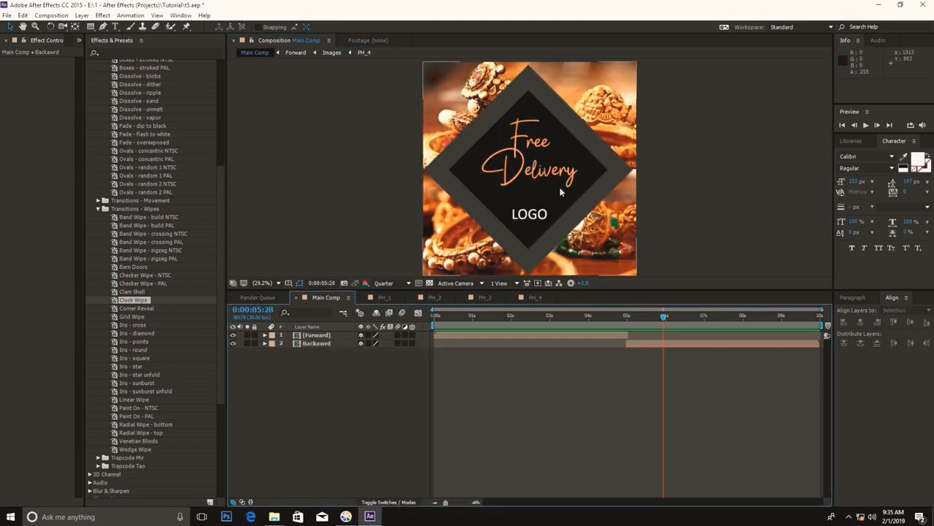